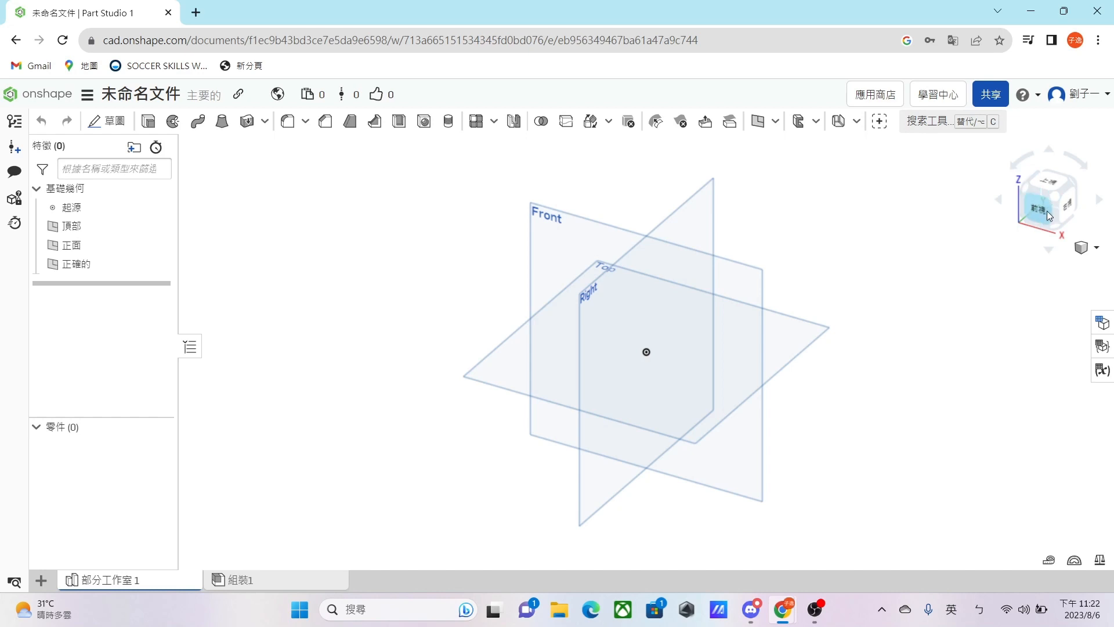
View the three default planes from the front, top and right standard views in turn
{"action": "left_click", "coordinate": [1047, 211]}
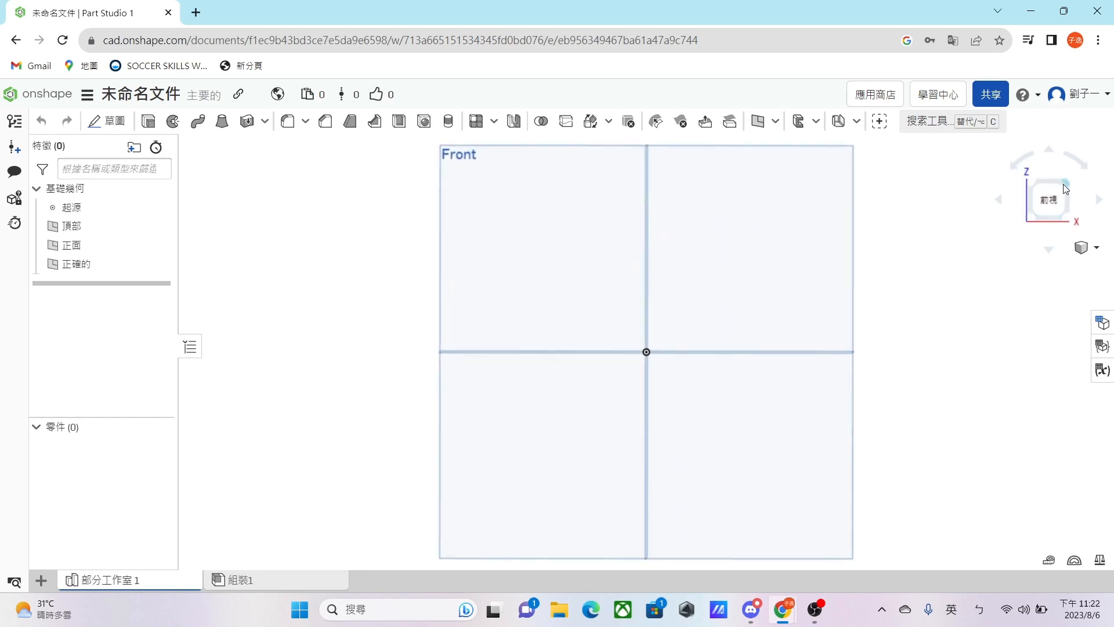
{"action": "left_click", "coordinate": [1064, 184]}
{"action": "left_click", "coordinate": [1058, 180]}
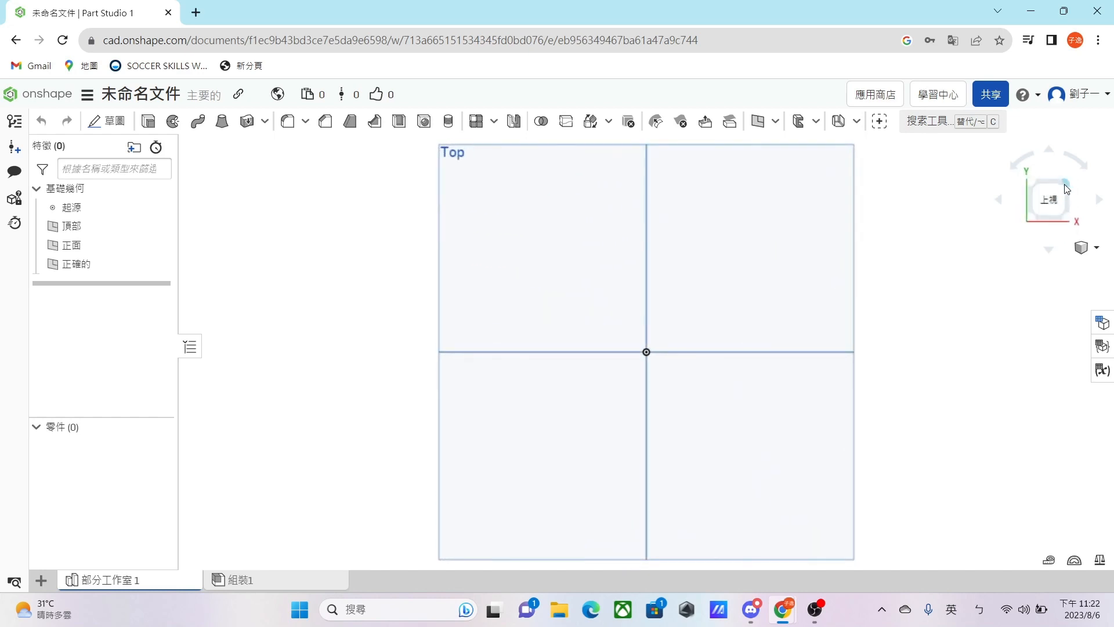
{"action": "left_click", "coordinate": [1064, 184]}
{"action": "left_click", "coordinate": [1058, 206]}
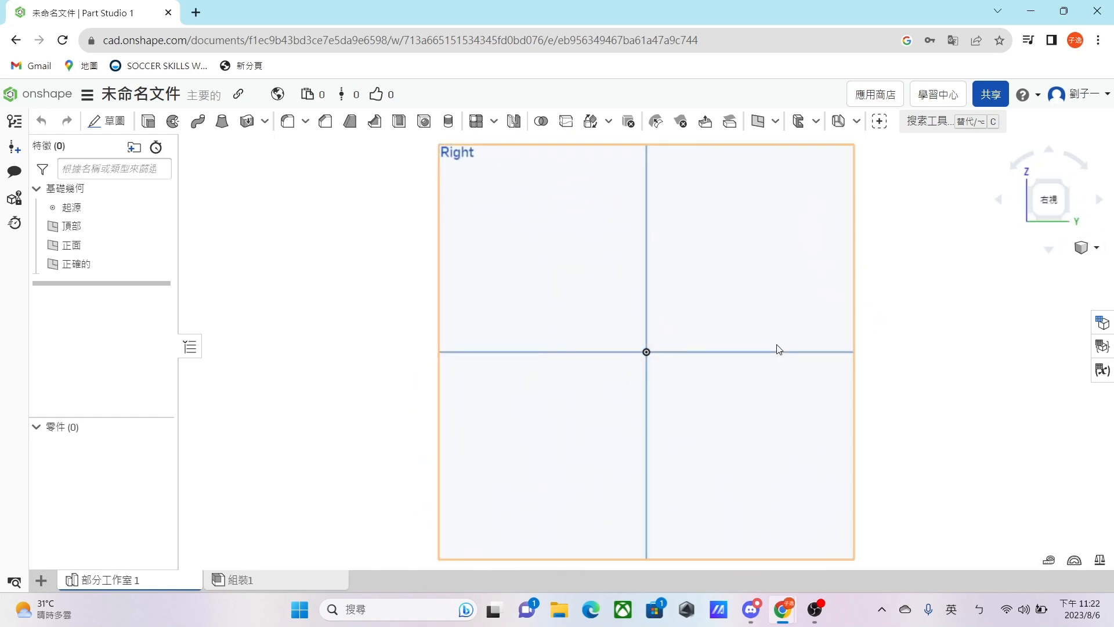
Orbit, pan and zoom around the default planes to examine them from different angles and distances
{"action": "scroll", "coordinate": [783, 343], "scroll_direction": "down", "scroll_amount": 3}
{"action": "right_click_drag", "start_coordinate": [771, 366], "coordinate": [689, 458]}
{"action": "right_click_drag", "start_coordinate": [753, 310], "coordinate": [635, 441]}
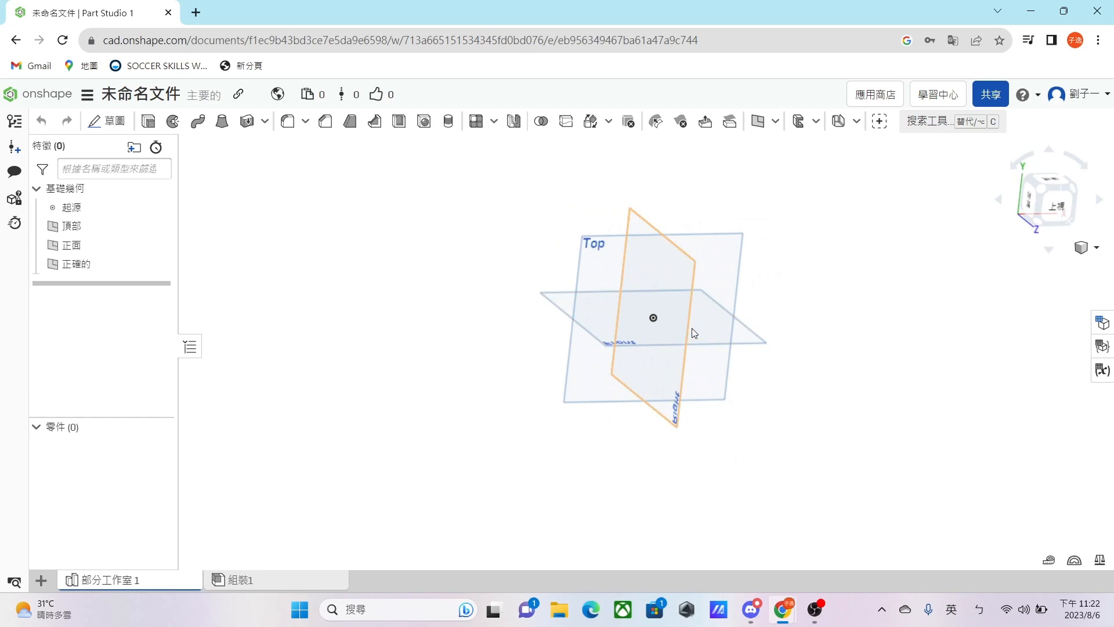
{"action": "right_click_drag", "start_coordinate": [666, 271], "coordinate": [685, 370]}
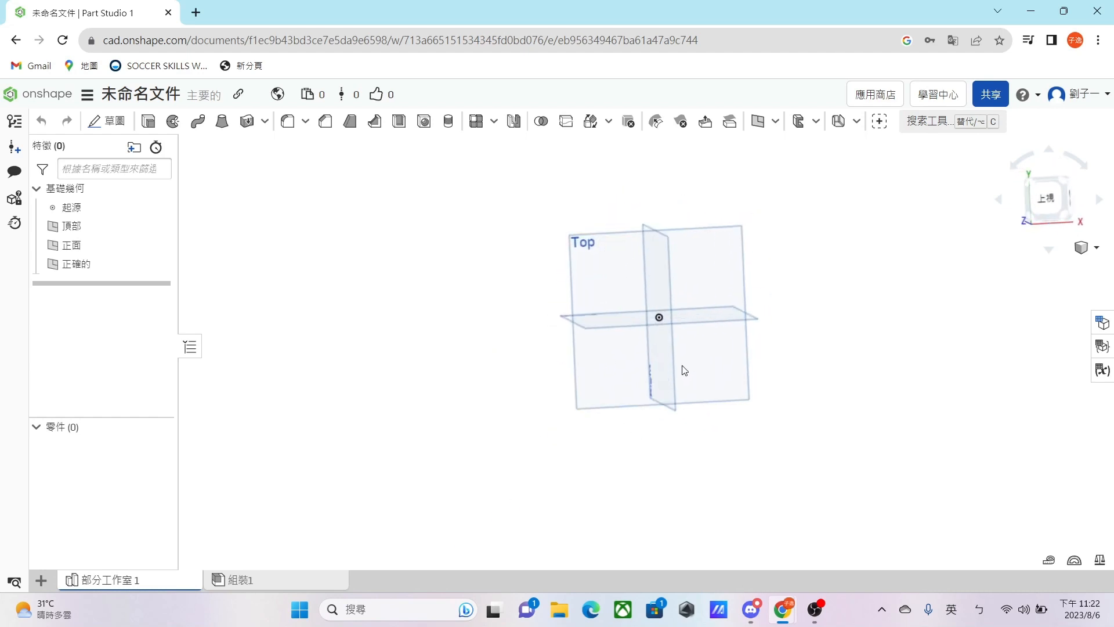
{"action": "middle_click_drag", "start_coordinate": [742, 321], "coordinate": [760, 260]}
{"action": "scroll", "coordinate": [758, 256], "scroll_direction": "down", "scroll_amount": 4}
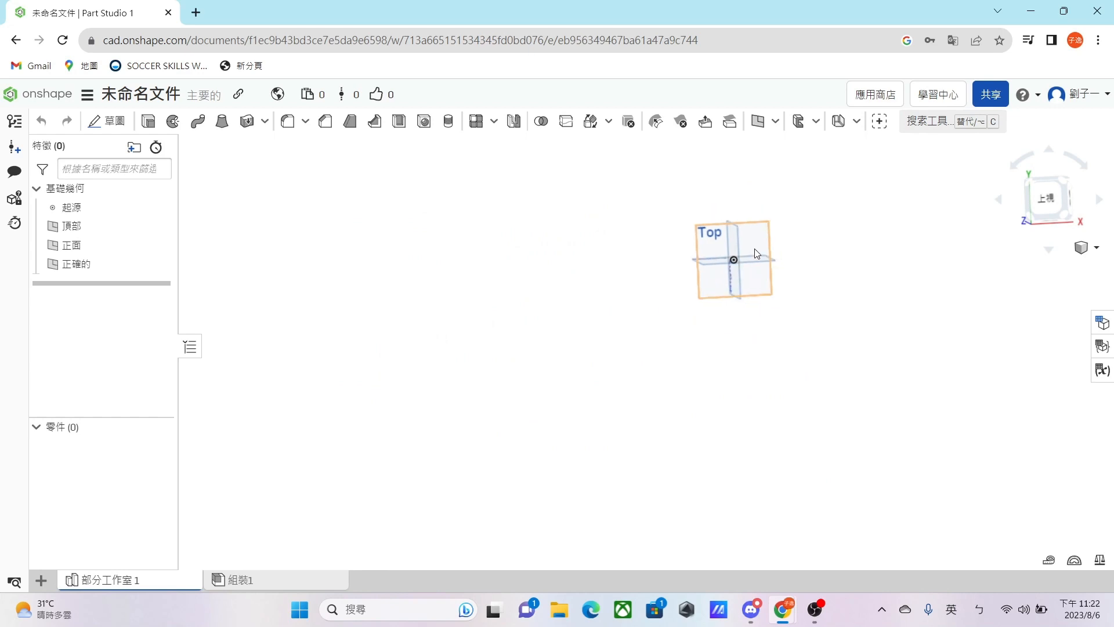
{"action": "scroll", "coordinate": [754, 255], "scroll_direction": "up", "scroll_amount": 4}
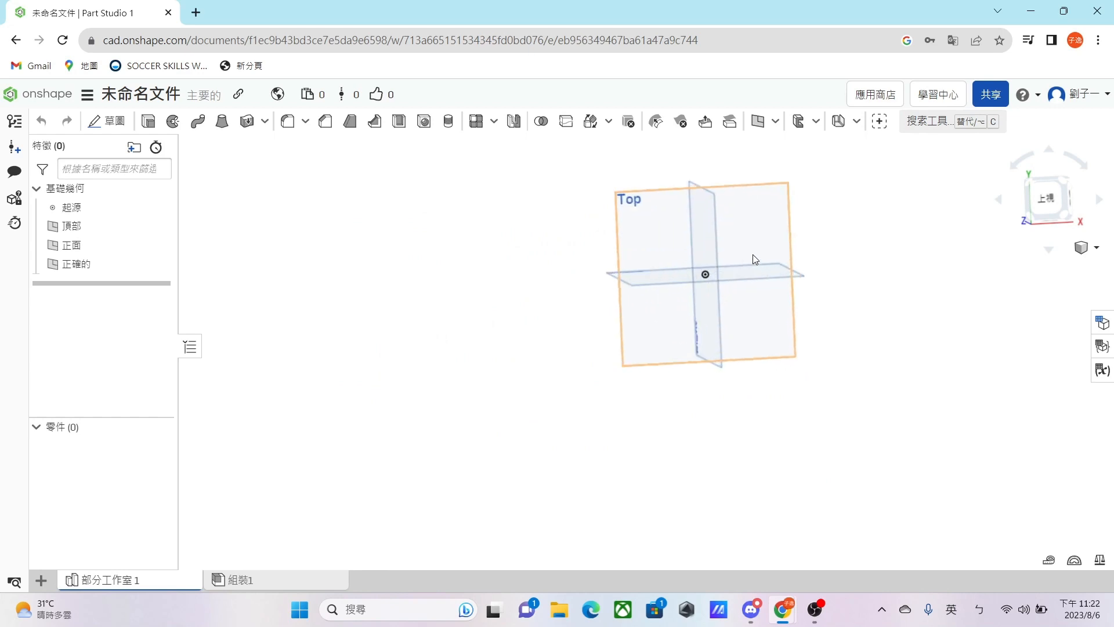
{"action": "scroll", "coordinate": [754, 256], "scroll_direction": "down", "scroll_amount": 3}
{"action": "scroll", "coordinate": [751, 256], "scroll_direction": "up", "scroll_amount": 2}
{"action": "right_click_drag", "start_coordinate": [782, 231], "coordinate": [751, 237]}
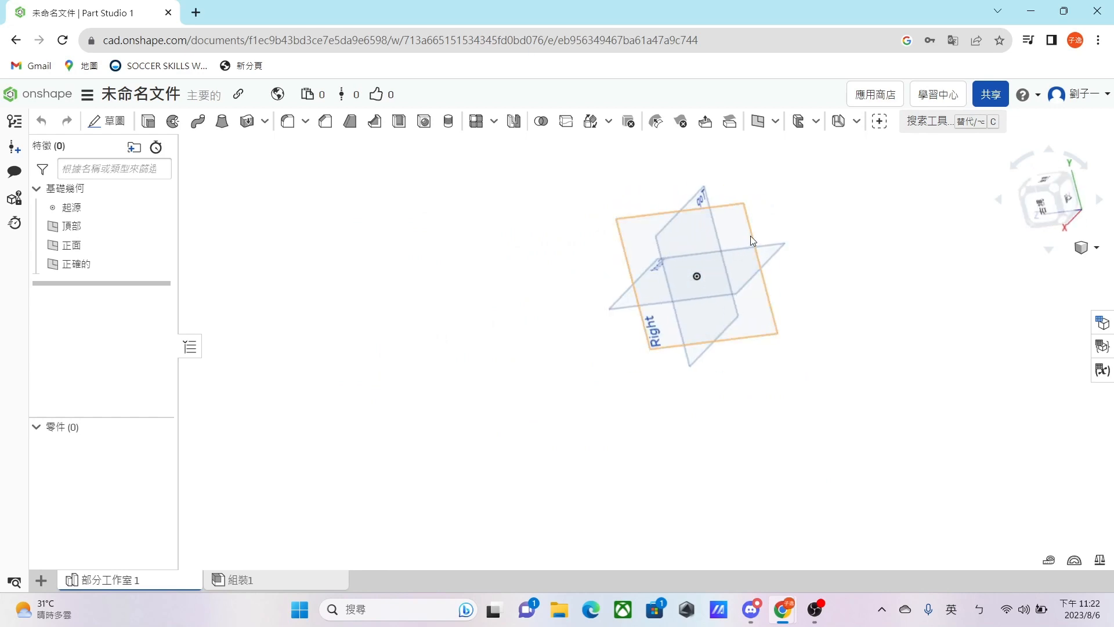
{"action": "middle_click_drag", "start_coordinate": [752, 236], "coordinate": [447, 340]}
{"action": "scroll", "coordinate": [518, 299], "scroll_direction": "up", "scroll_amount": 2}
{"action": "middle_click_drag", "start_coordinate": [517, 298], "coordinate": [561, 275]}
{"action": "right_click_drag", "start_coordinate": [502, 278], "coordinate": [596, 254]}
{"action": "middle_click_drag", "start_coordinate": [538, 276], "coordinate": [856, 215]}
{"action": "right_click_drag", "start_coordinate": [849, 219], "coordinate": [780, 367]}
Return to the front standard view and examine the planes around the origin from tilted angles
{"action": "left_click", "coordinate": [1055, 195]}
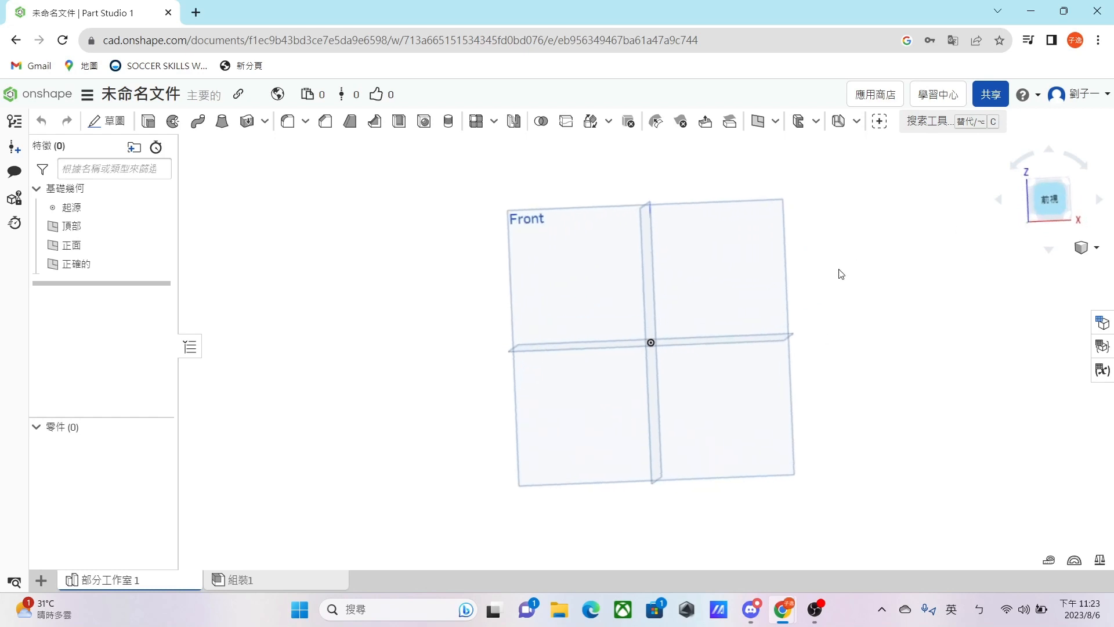
{"action": "right_click_drag", "start_coordinate": [838, 274], "coordinate": [818, 315]}
{"action": "scroll", "coordinate": [882, 302], "scroll_direction": "down", "scroll_amount": 3}
{"action": "middle_click_drag", "start_coordinate": [818, 315], "coordinate": [723, 271]}
{"action": "right_click_drag", "start_coordinate": [723, 271], "coordinate": [697, 325]}
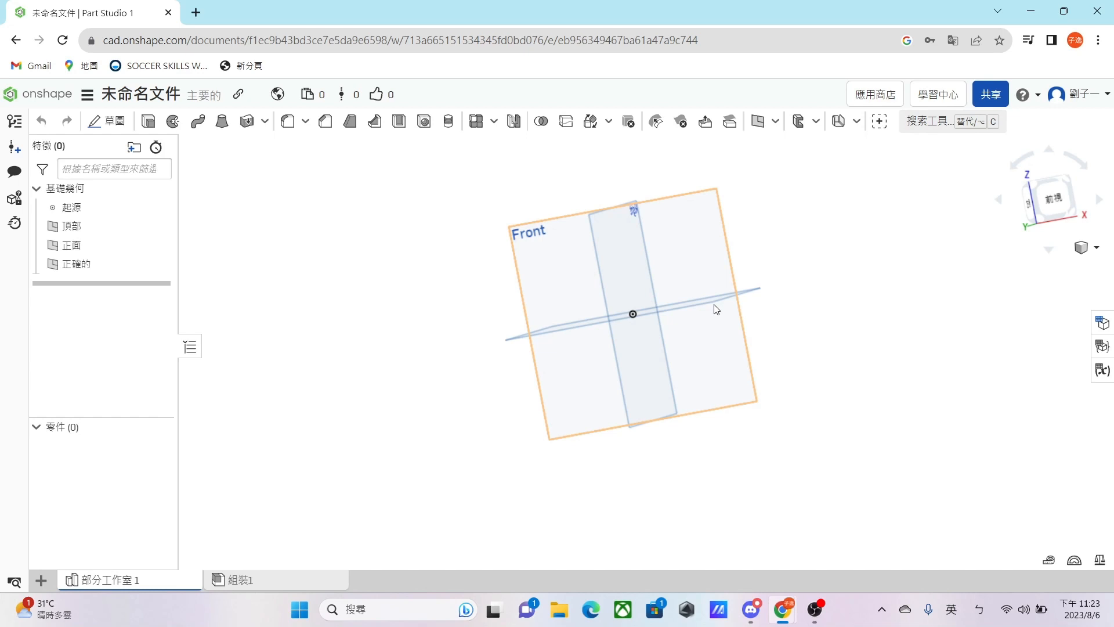
{"action": "right_click_drag", "start_coordinate": [722, 238], "coordinate": [829, 247]}
Select the Top and Front planes together and clear the selection
{"action": "left_click", "coordinate": [689, 273]}
{"action": "left_click", "coordinate": [693, 320]}
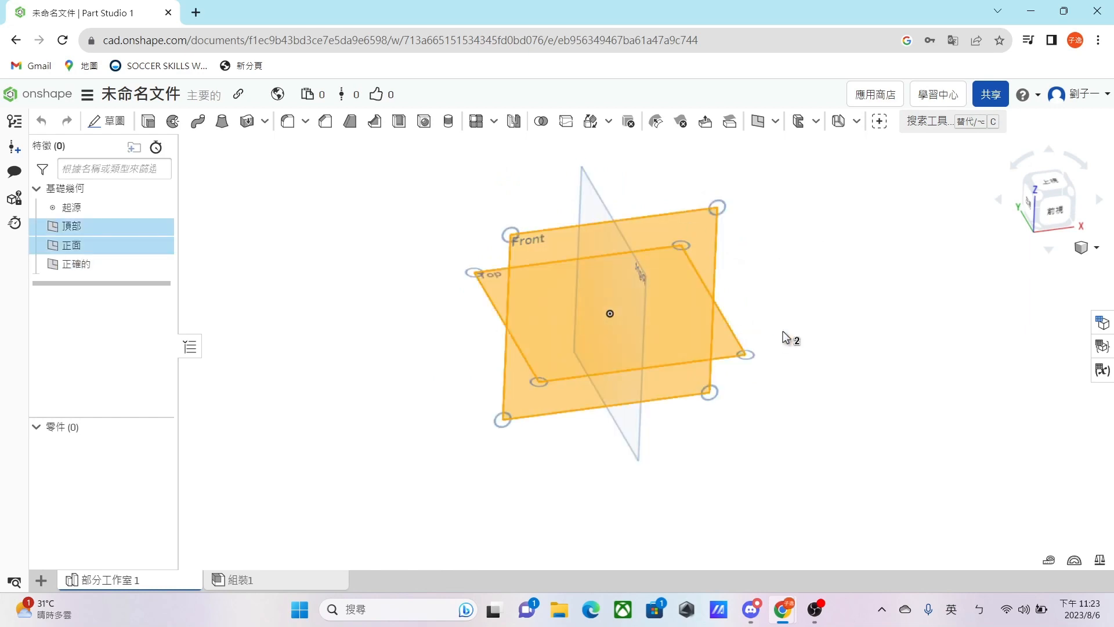
{"action": "right_click_drag", "start_coordinate": [783, 331], "coordinate": [815, 318]}
{"action": "left_click", "coordinate": [837, 276]}
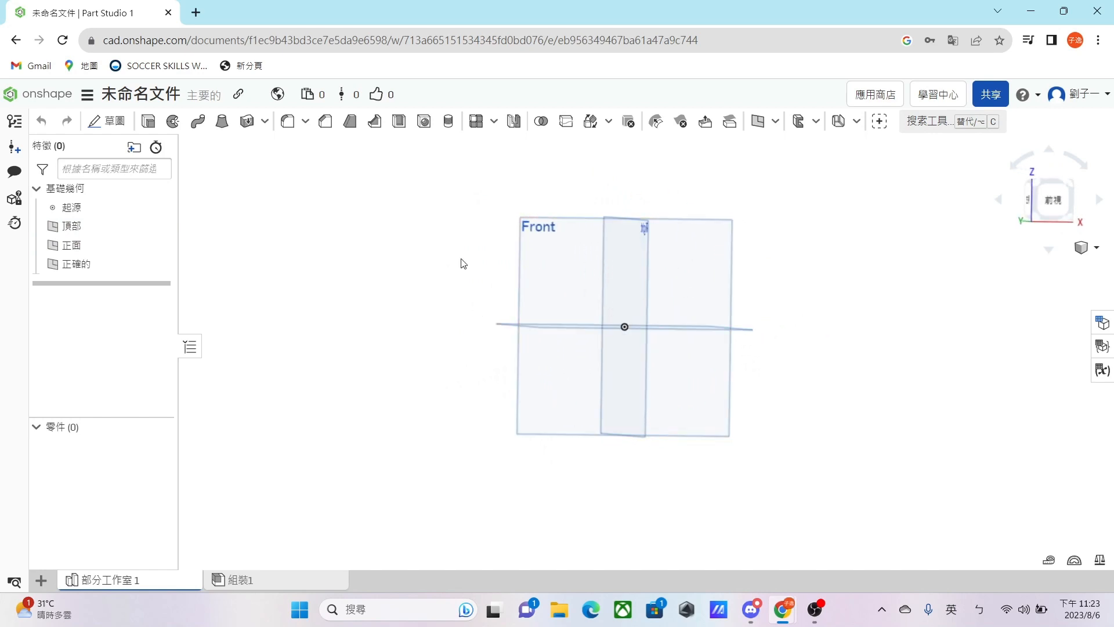
{"action": "right_click_drag", "start_coordinate": [659, 287], "coordinate": [476, 282]}
{"action": "right_click_drag", "start_coordinate": [579, 363], "coordinate": [650, 261]}
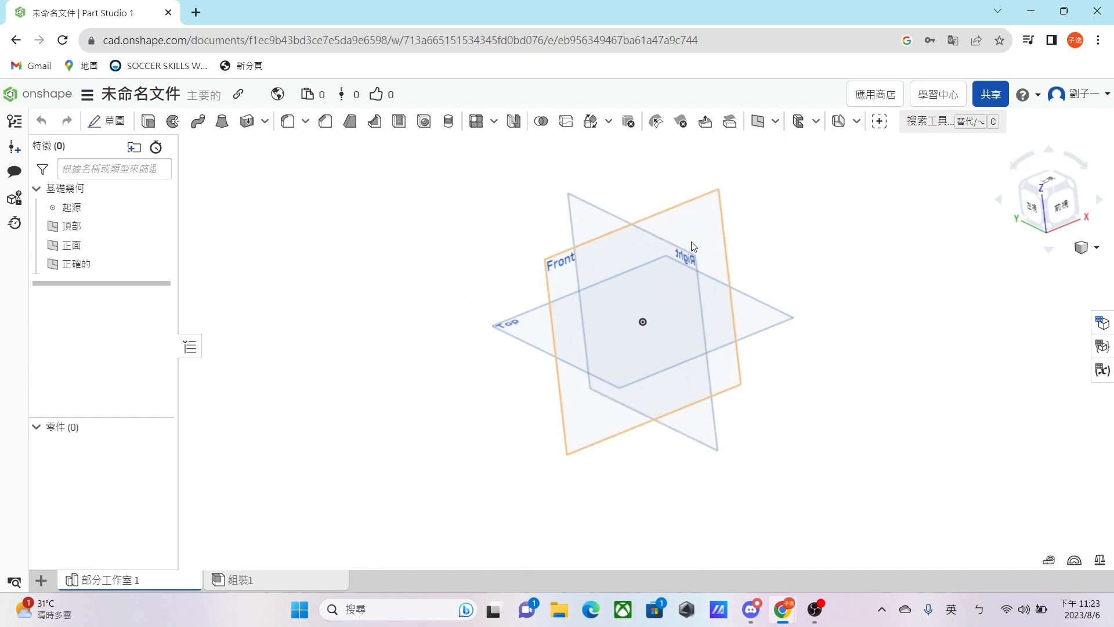
{"action": "left_click", "coordinate": [776, 120]}
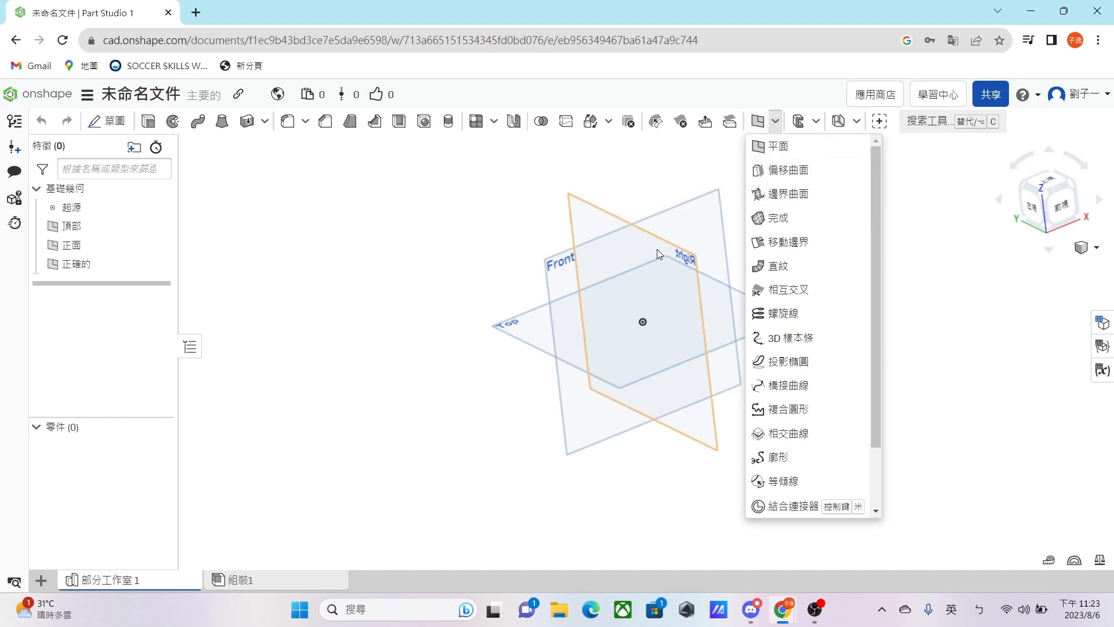
{"action": "left_click", "coordinate": [615, 181]}
{"action": "right_click_drag", "start_coordinate": [615, 180], "coordinate": [696, 298]}
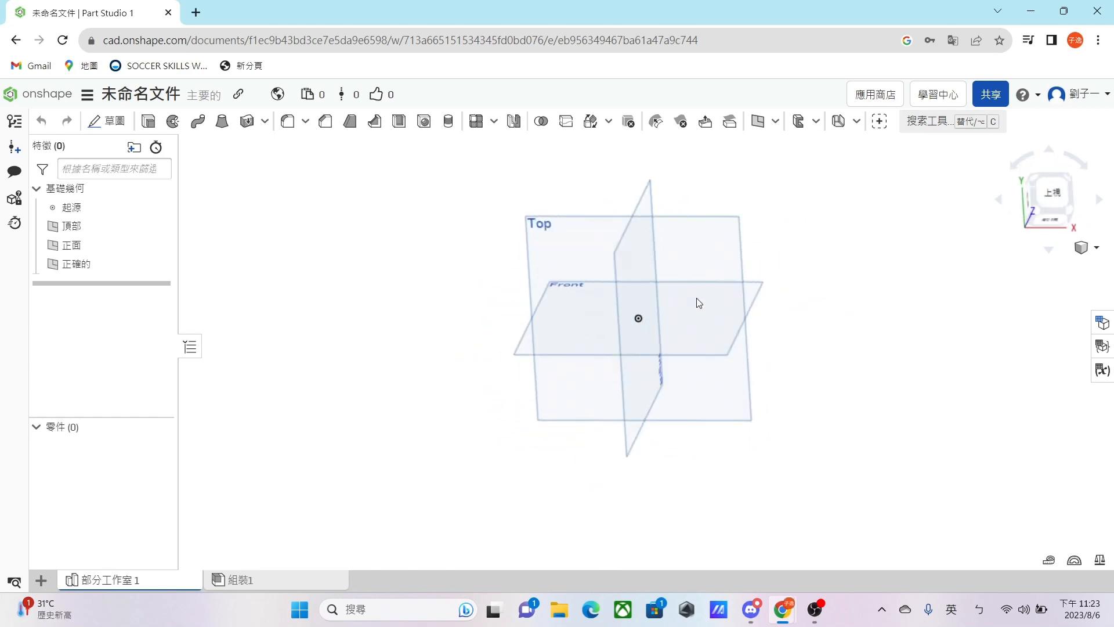
Start a new sketch on the Top plane instead of the Right plane
{"action": "left_click", "coordinate": [101, 121]}
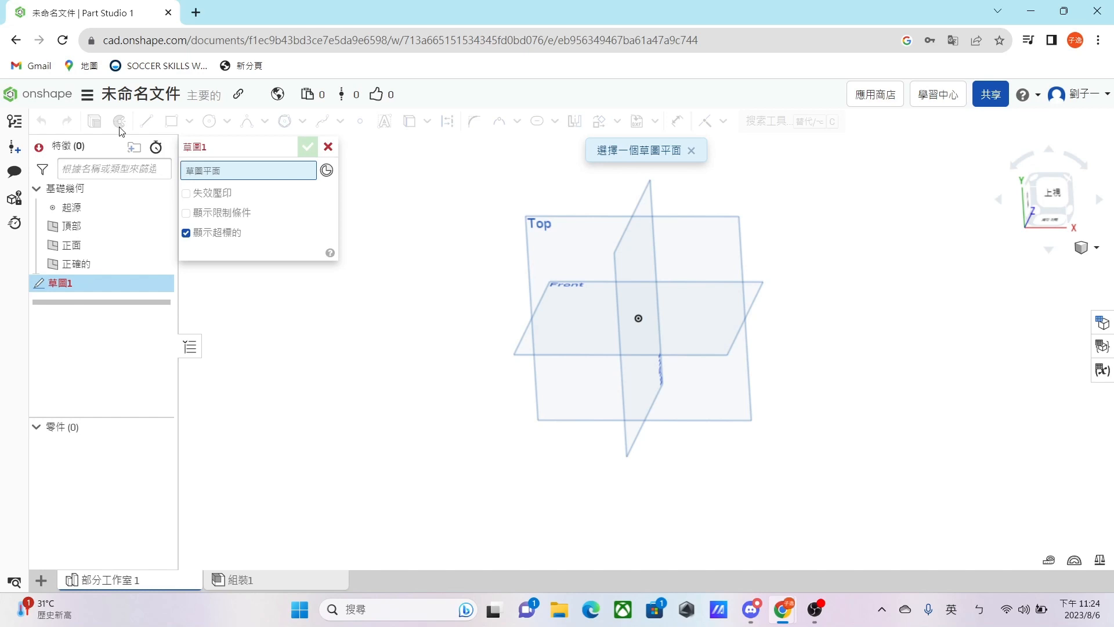
{"action": "left_click", "coordinate": [611, 251]}
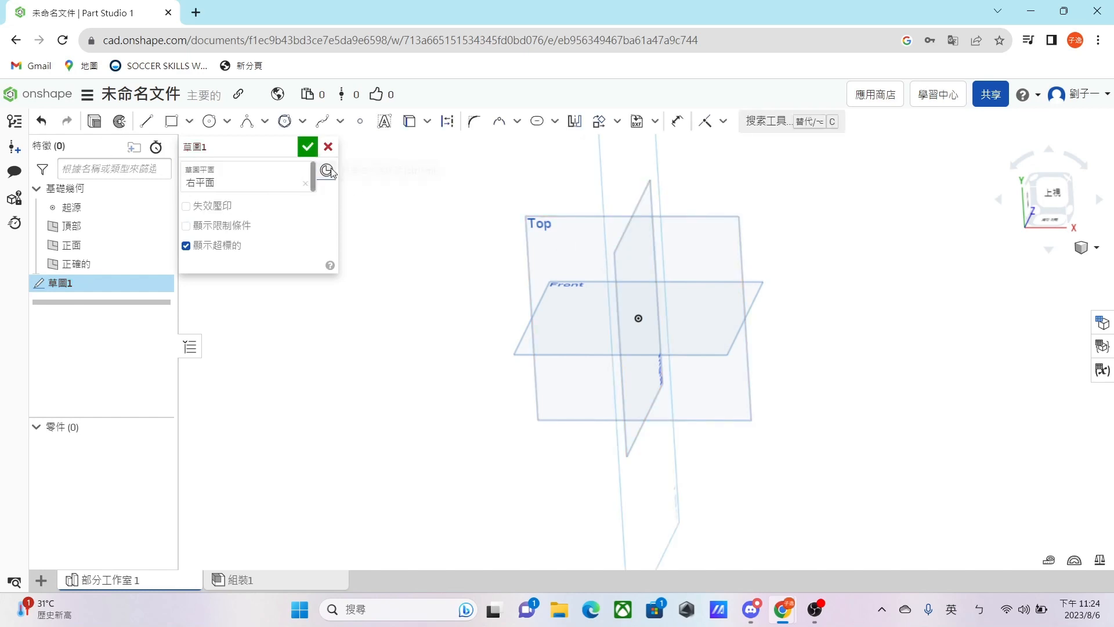
{"action": "left_click", "coordinate": [42, 120]}
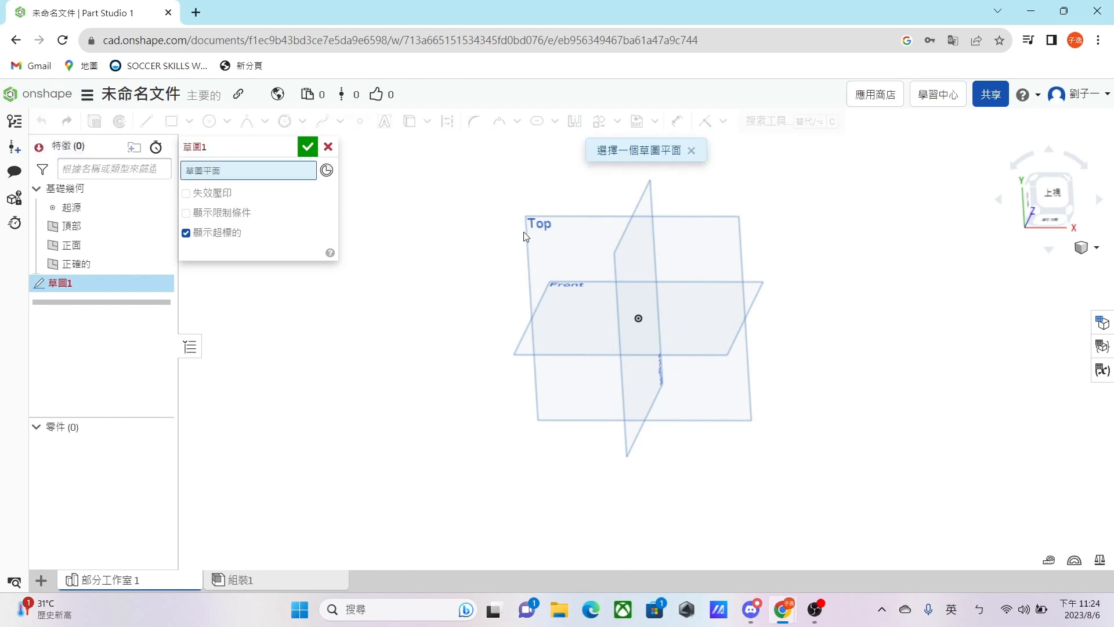
{"action": "left_click", "coordinate": [556, 241]}
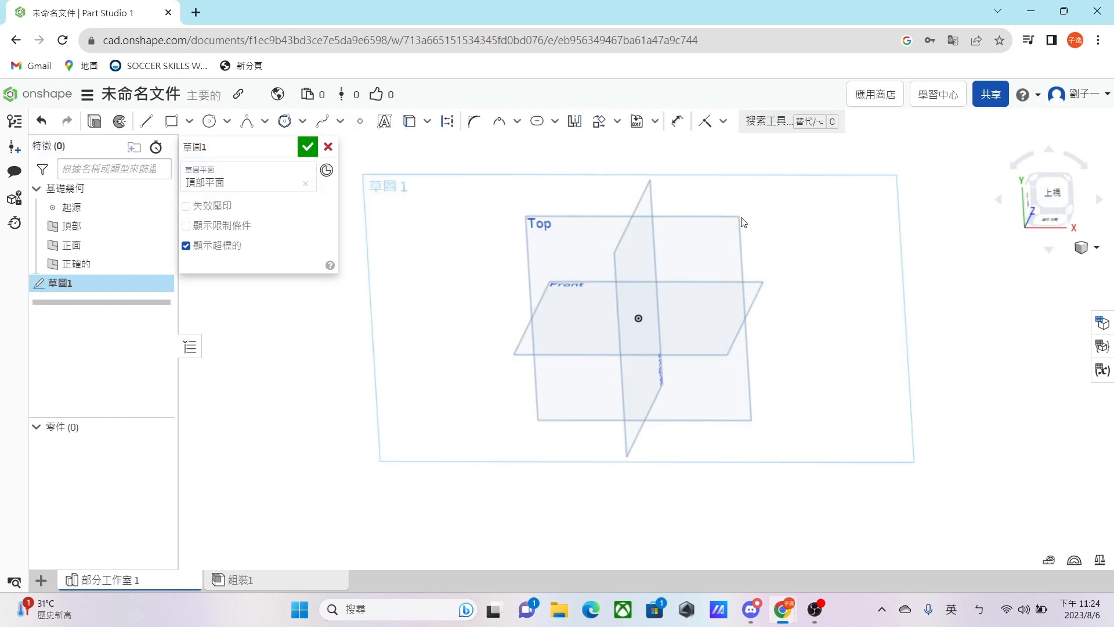
{"action": "left_click", "coordinate": [1053, 194]}
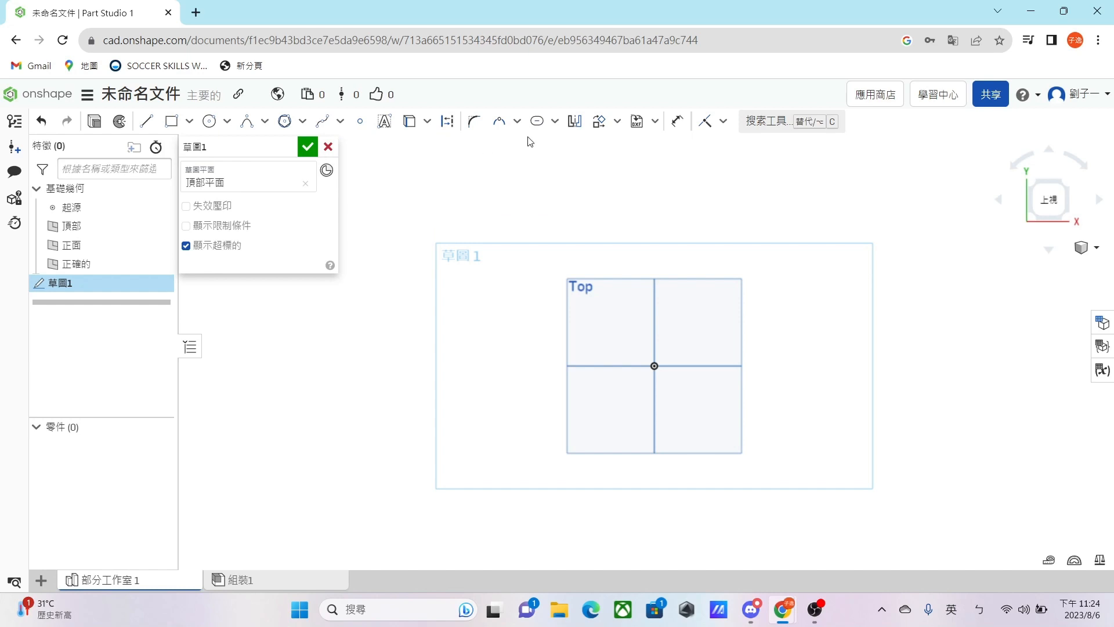
{"action": "left_click", "coordinate": [475, 123]}
{"action": "left_click", "coordinate": [517, 122]}
{"action": "left_click", "coordinate": [519, 142]}
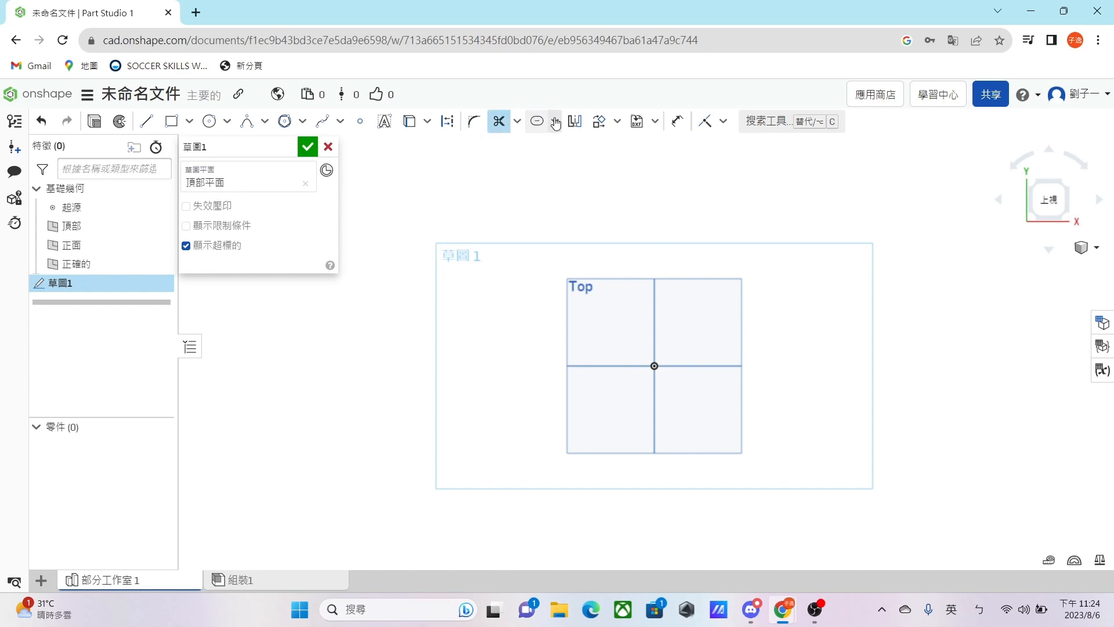
{"action": "left_click", "coordinate": [555, 123]}
{"action": "left_click", "coordinate": [559, 146]}
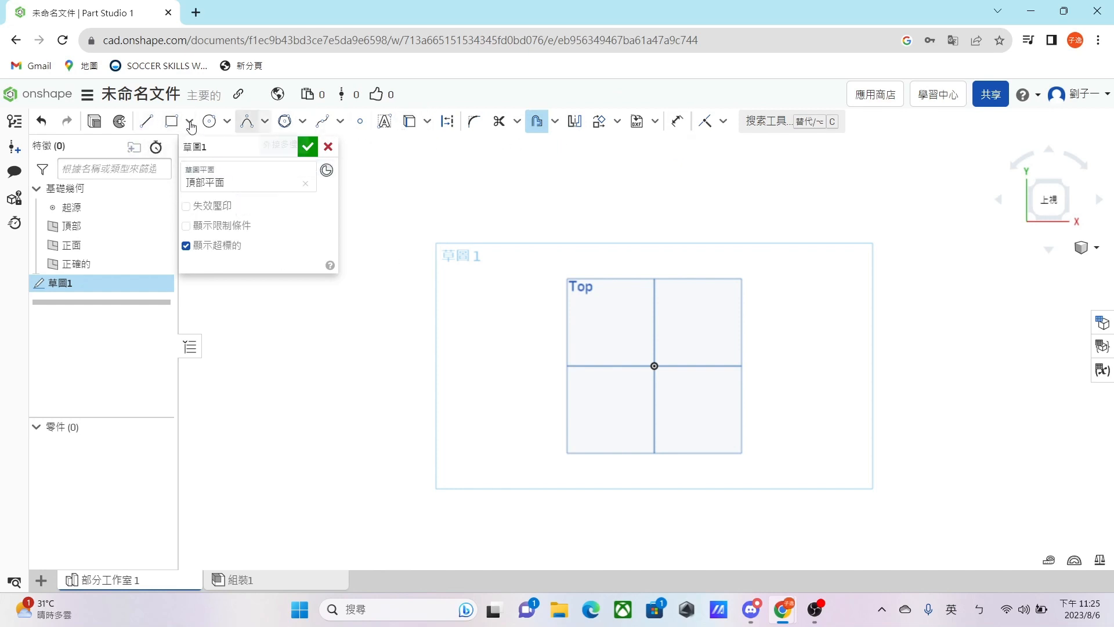
Draw a closed four-sided outline from connected lines, with a vertical side of 120, a lower edge of 100 and a slanted closing side
{"action": "left_click", "coordinate": [147, 122]}
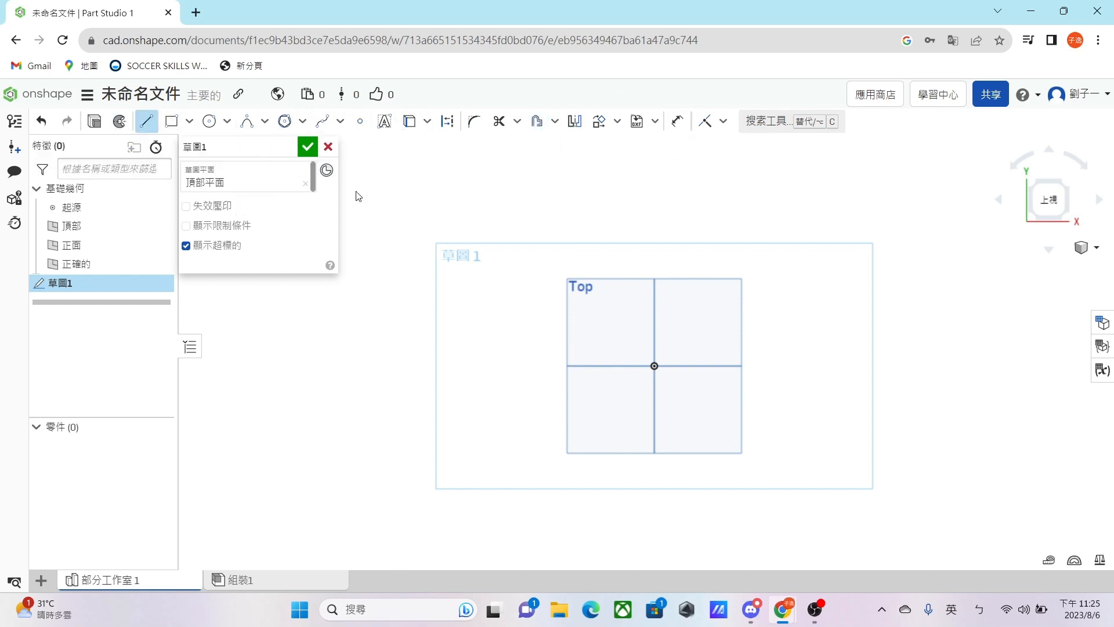
{"action": "left_click", "coordinate": [529, 306]}
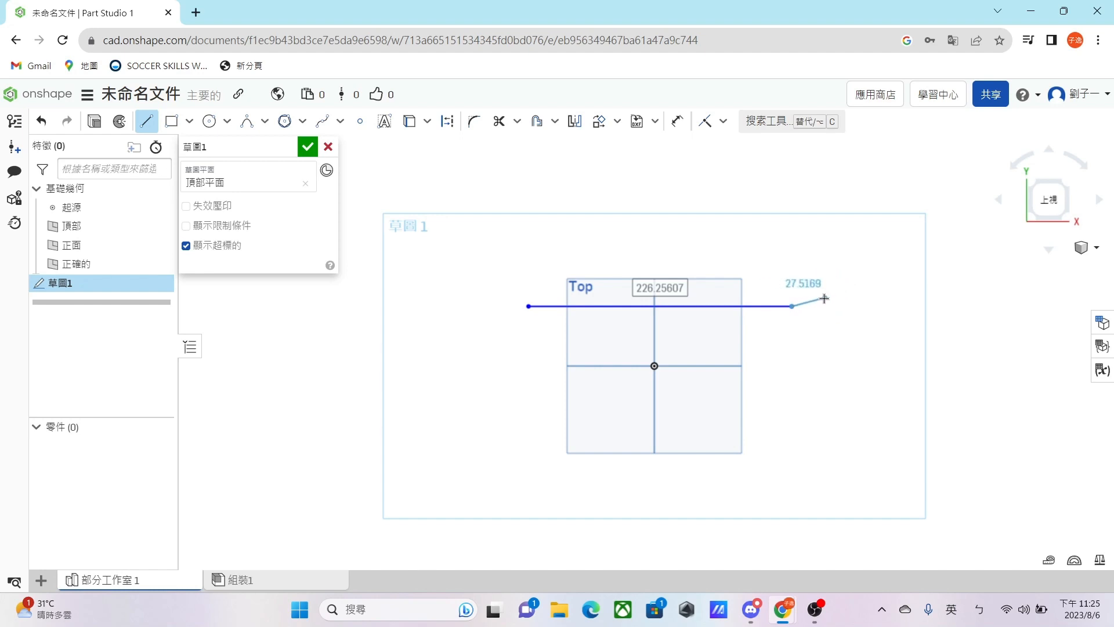
{"action": "key", "text": "a"}
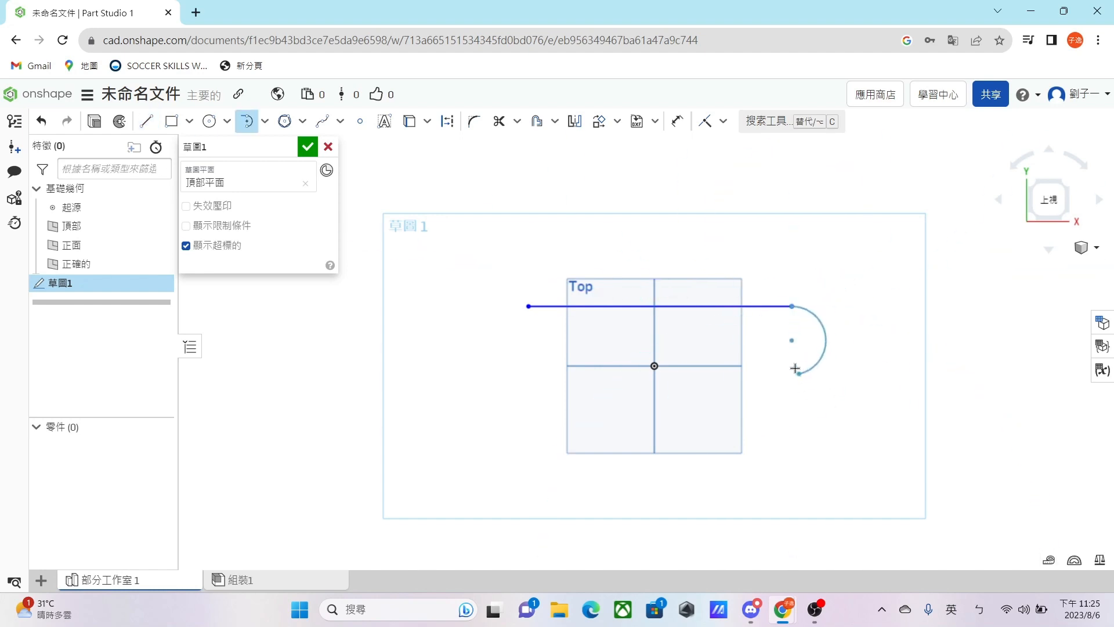
{"action": "left_click", "coordinate": [146, 121]}
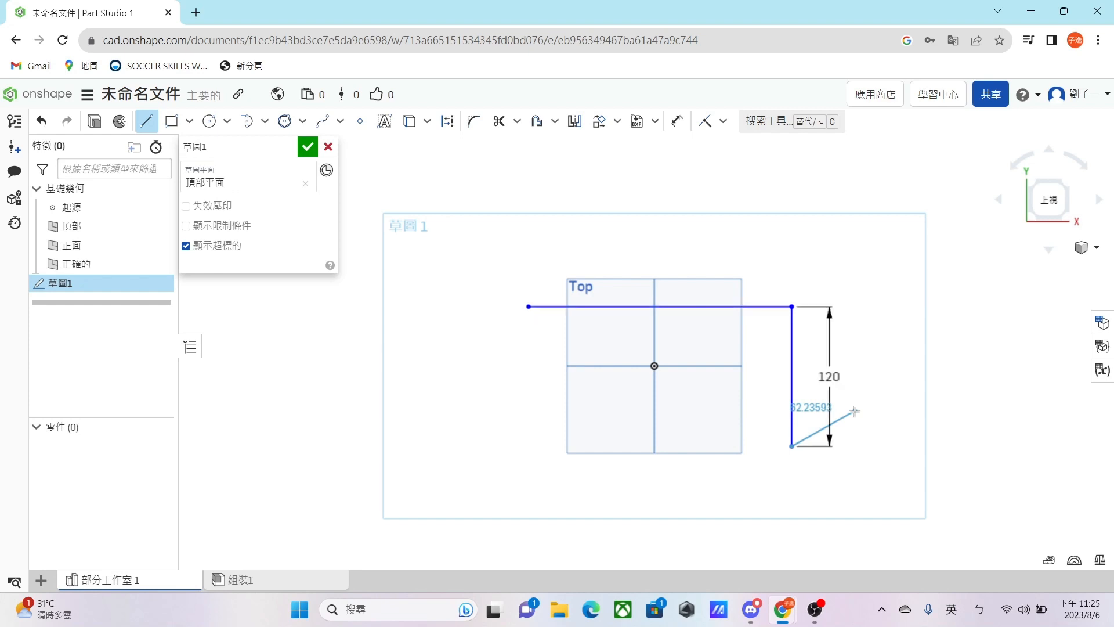
{"action": "left_click", "coordinate": [543, 446]}
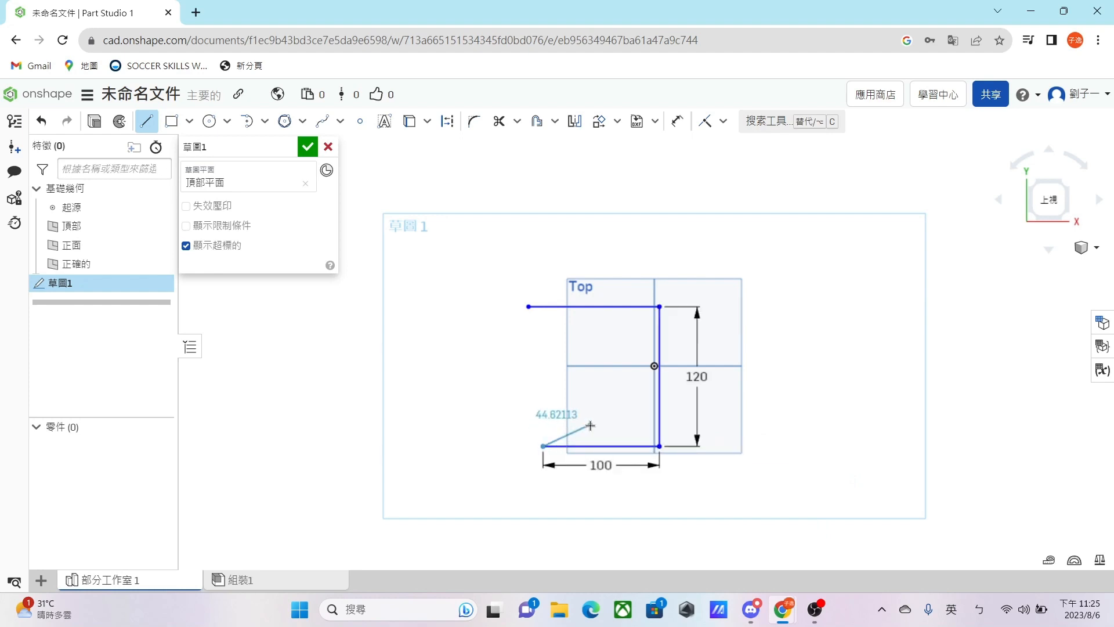
{"action": "left_click", "coordinate": [530, 306]}
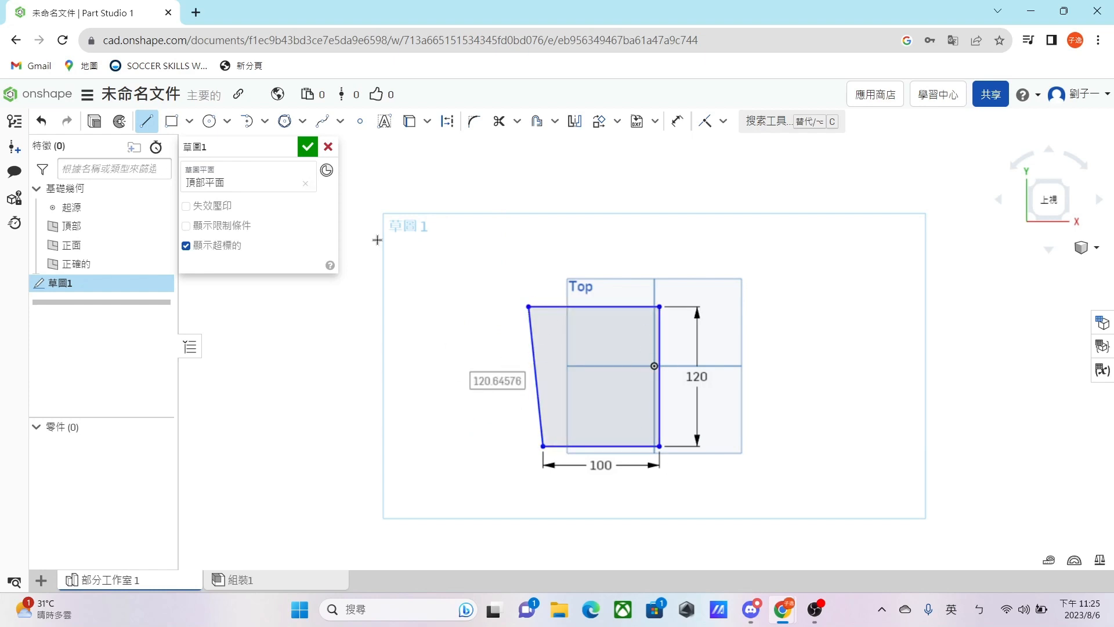
Sketch a corner rectangle about 289 wide and 59 high above the four-sided outline
{"action": "left_click", "coordinate": [190, 121]}
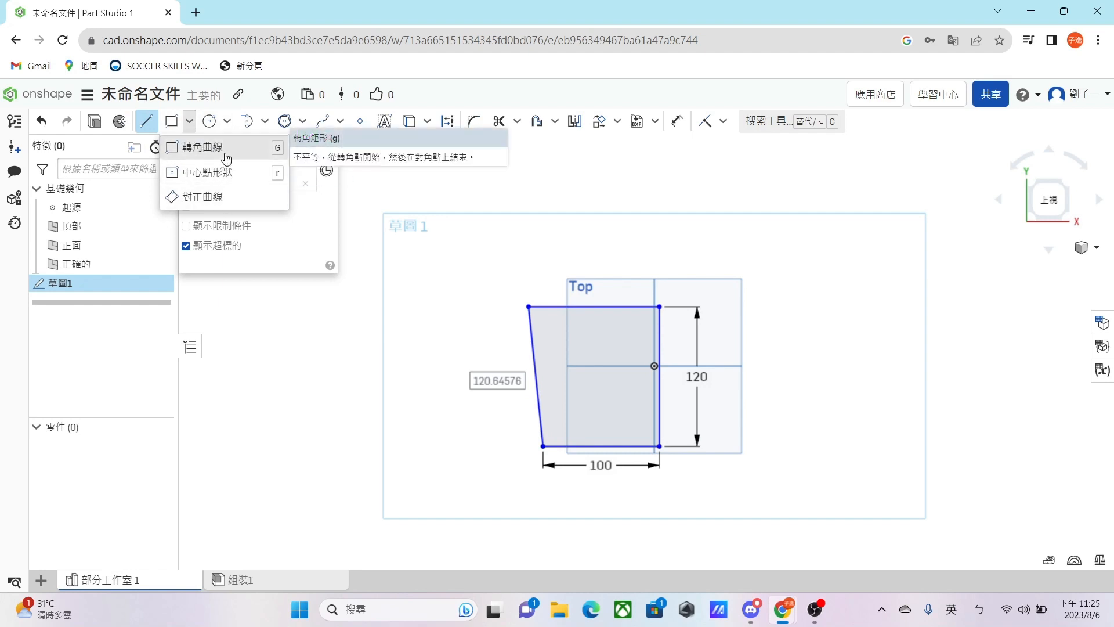
{"action": "left_click", "coordinate": [202, 147]}
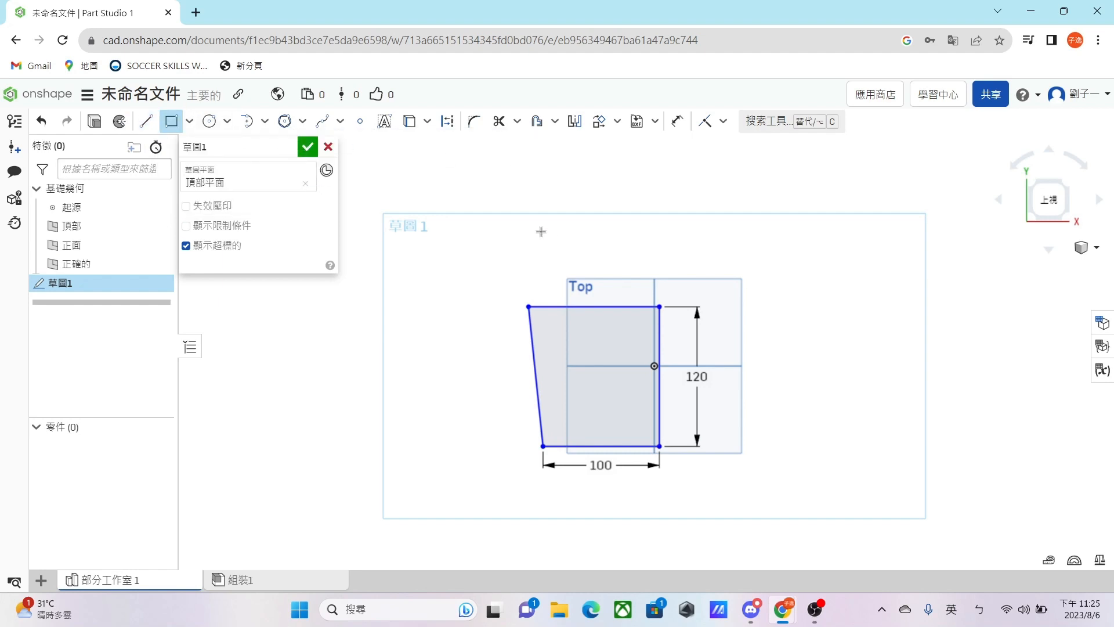
{"action": "left_click", "coordinate": [189, 121]}
{"action": "left_click", "coordinate": [194, 154]}
{"action": "left_click", "coordinate": [557, 215]}
{"action": "left_click", "coordinate": [894, 283]}
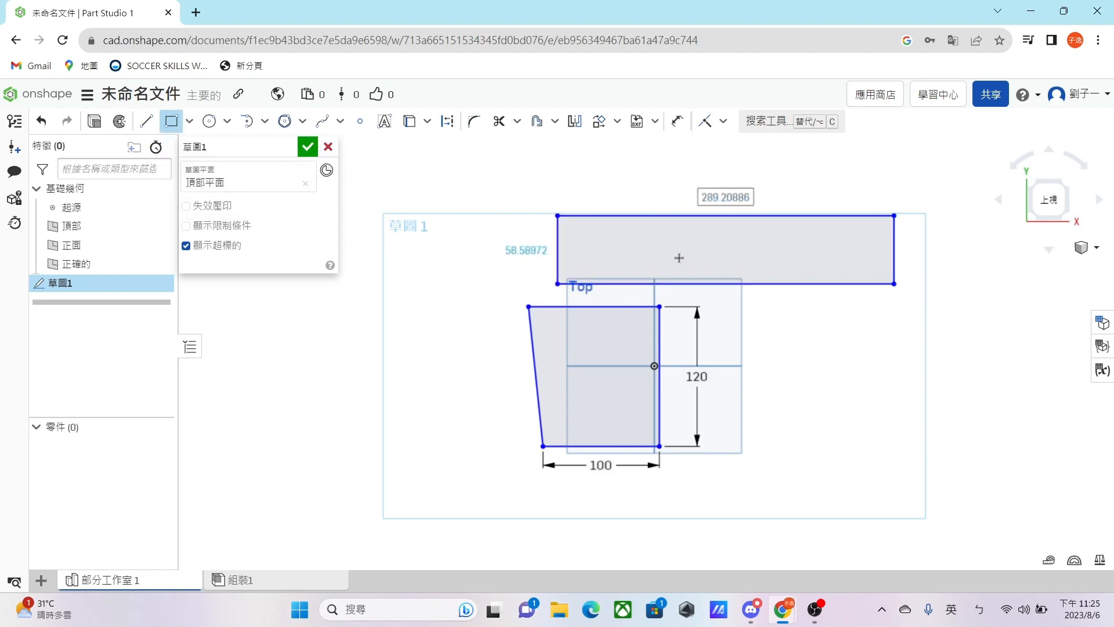
Sketch a center-point rectangle about 173 wide and 128 high to the left of the four-sided outline
{"action": "left_click", "coordinate": [189, 120]}
{"action": "left_click", "coordinate": [313, 193]}
{"action": "middle_click_drag", "start_coordinate": [483, 333], "coordinate": [801, 340]}
{"action": "left_click", "coordinate": [618, 370]}
{"action": "left_click", "coordinate": [731, 297]}
{"action": "middle_click_drag", "start_coordinate": [731, 297], "coordinate": [654, 321]}
{"action": "scroll", "coordinate": [621, 301], "scroll_direction": "down", "scroll_amount": 2}
{"action": "scroll", "coordinate": [621, 301], "scroll_direction": "down", "scroll_amount": 1}
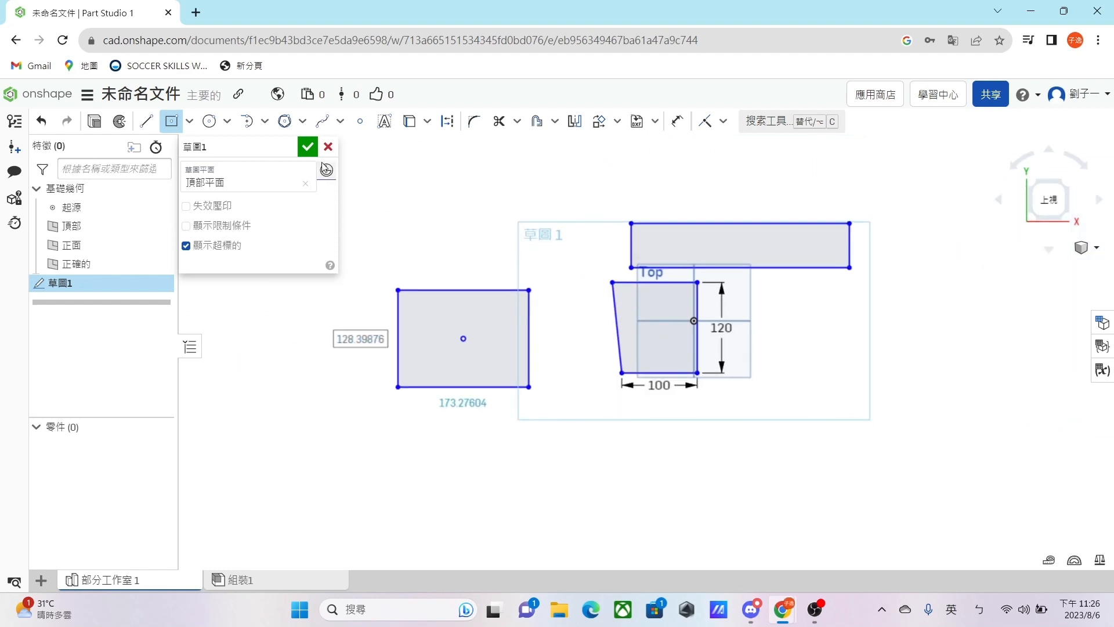
Sketch an aligned rectangle about 362 wide and 137 high above the center-point rectangle
{"action": "left_click", "coordinate": [190, 122]}
{"action": "left_click", "coordinate": [199, 193]}
{"action": "middle_click_drag", "start_coordinate": [499, 244], "coordinate": [580, 280]}
{"action": "left_click", "coordinate": [191, 123]}
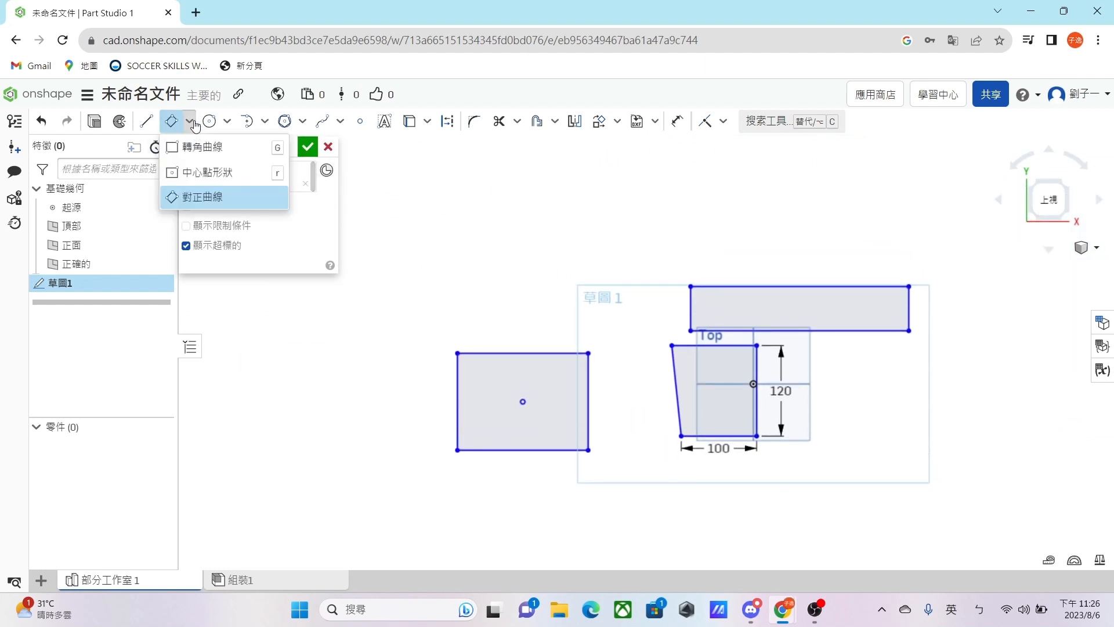
{"action": "middle_click_drag", "start_coordinate": [562, 247], "coordinate": [540, 271]}
{"action": "left_click", "coordinate": [393, 235]}
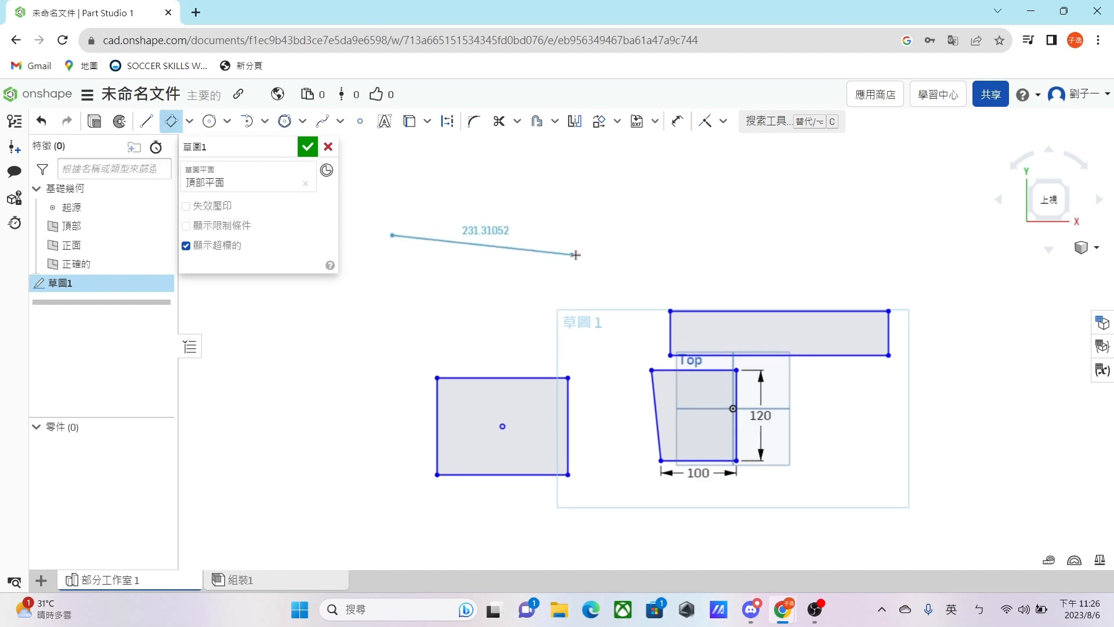
{"action": "left_click", "coordinate": [666, 235]}
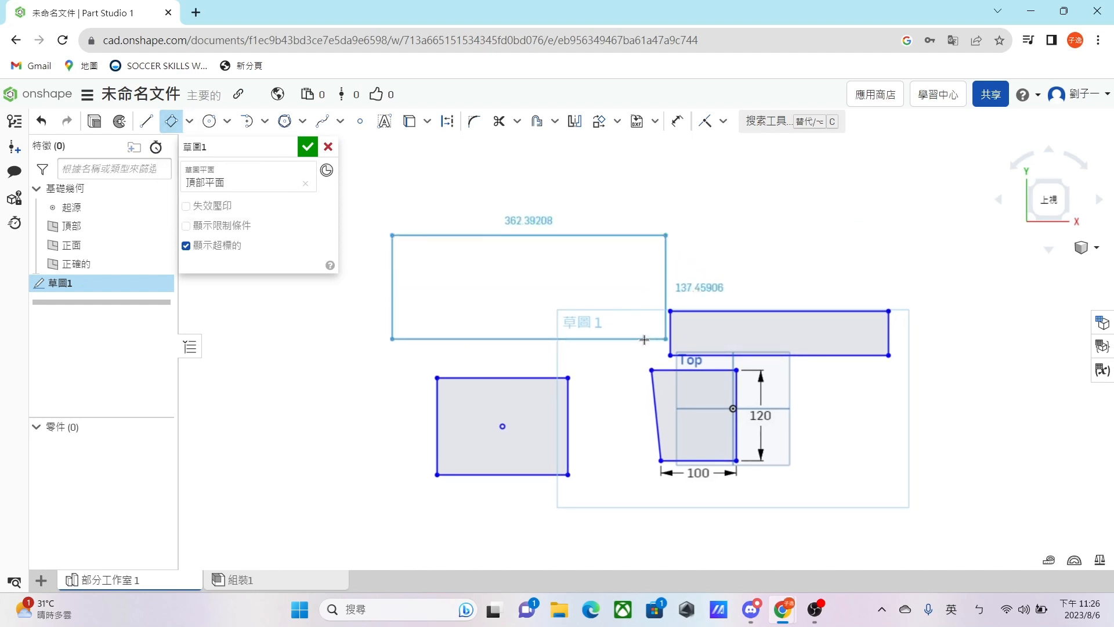
{"action": "left_click", "coordinate": [665, 338]}
{"action": "scroll", "coordinate": [432, 283], "scroll_direction": "down", "scroll_amount": 2}
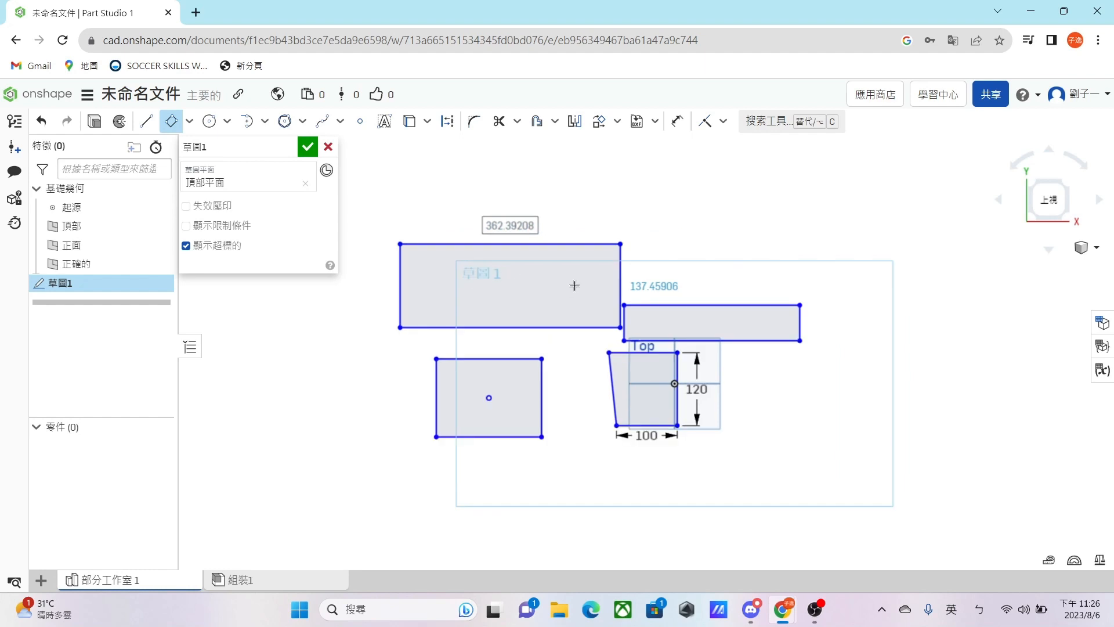
Sketch a center-point circle about 242 in diameter above the long corner rectangle
{"action": "left_click", "coordinate": [227, 121]}
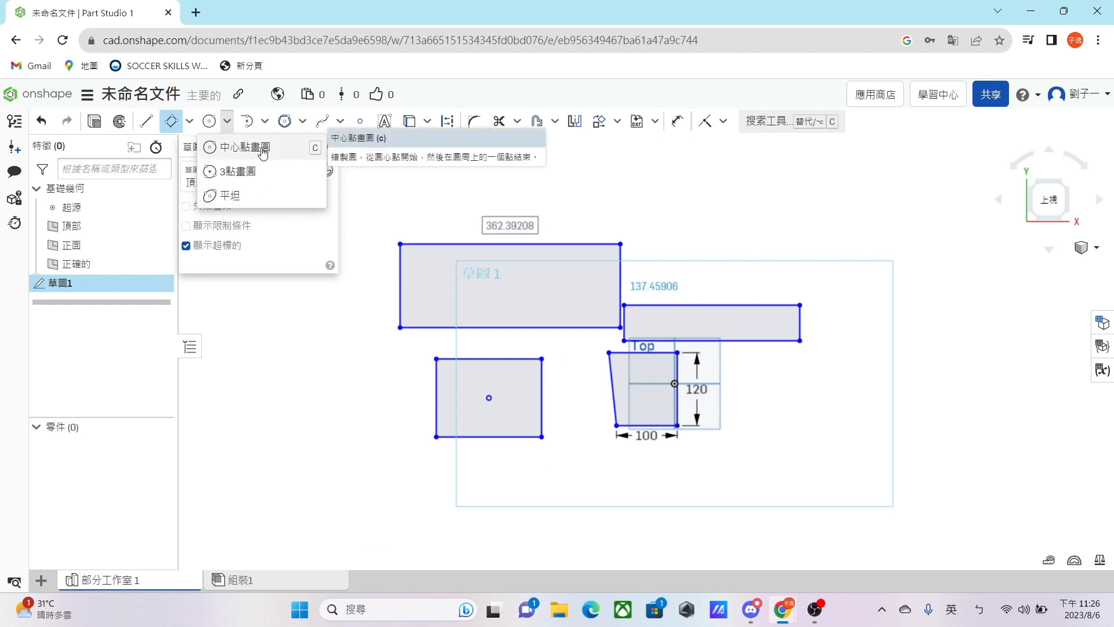
{"action": "left_click", "coordinate": [264, 147]}
{"action": "middle_click_drag", "start_coordinate": [594, 198], "coordinate": [472, 279]}
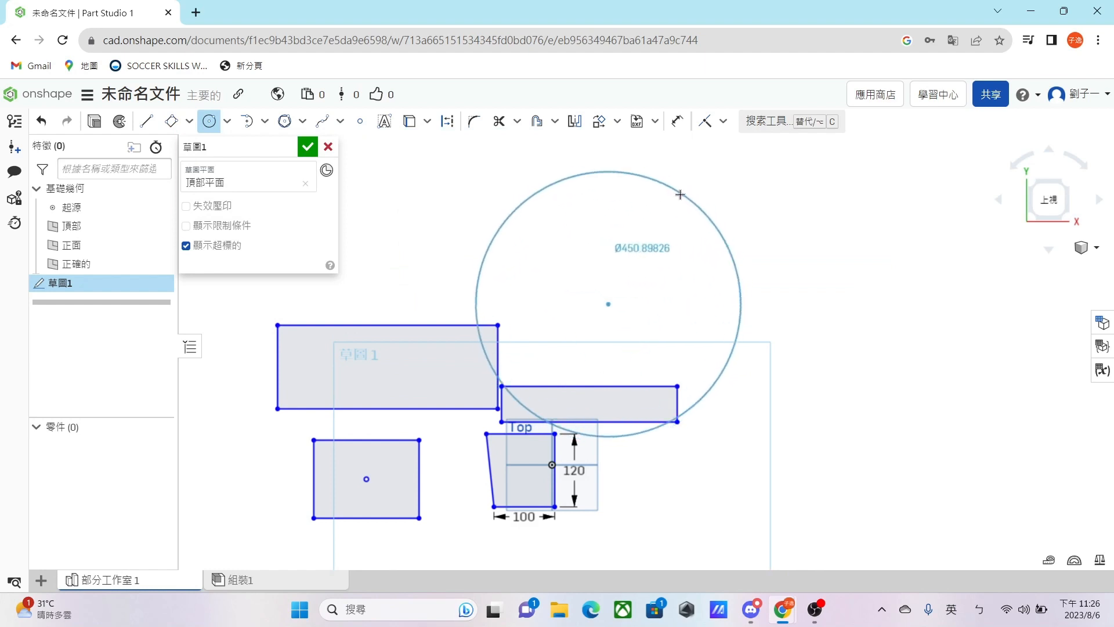
{"action": "left_click", "coordinate": [680, 309]}
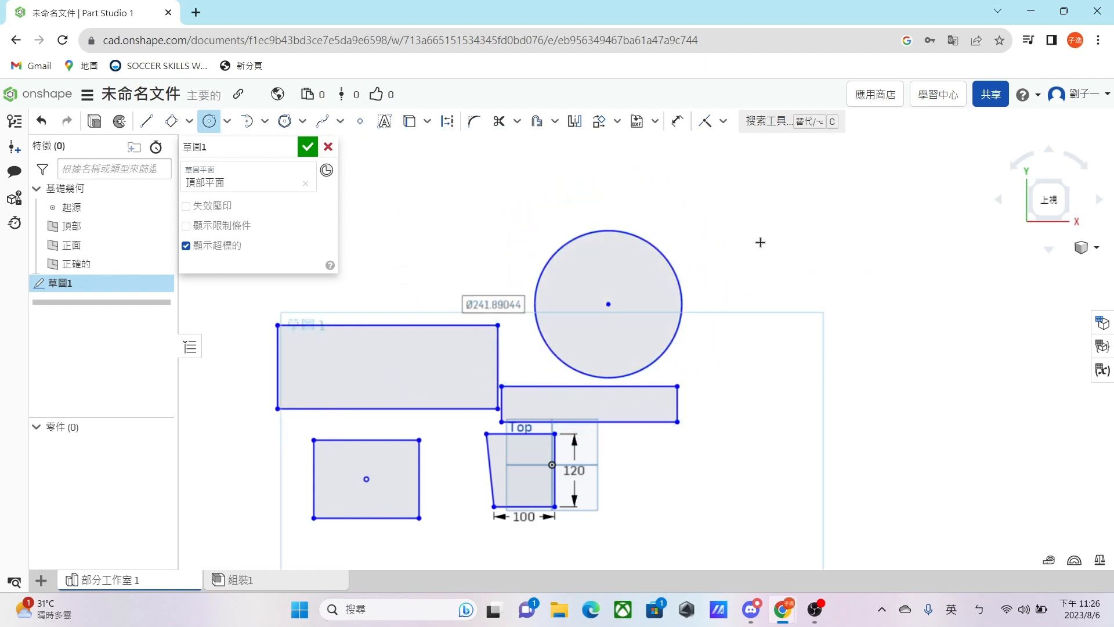
Sketch a slightly larger 3-point circle to the right of the center-point circle
{"action": "left_click", "coordinate": [227, 121]}
{"action": "left_click", "coordinate": [231, 179]}
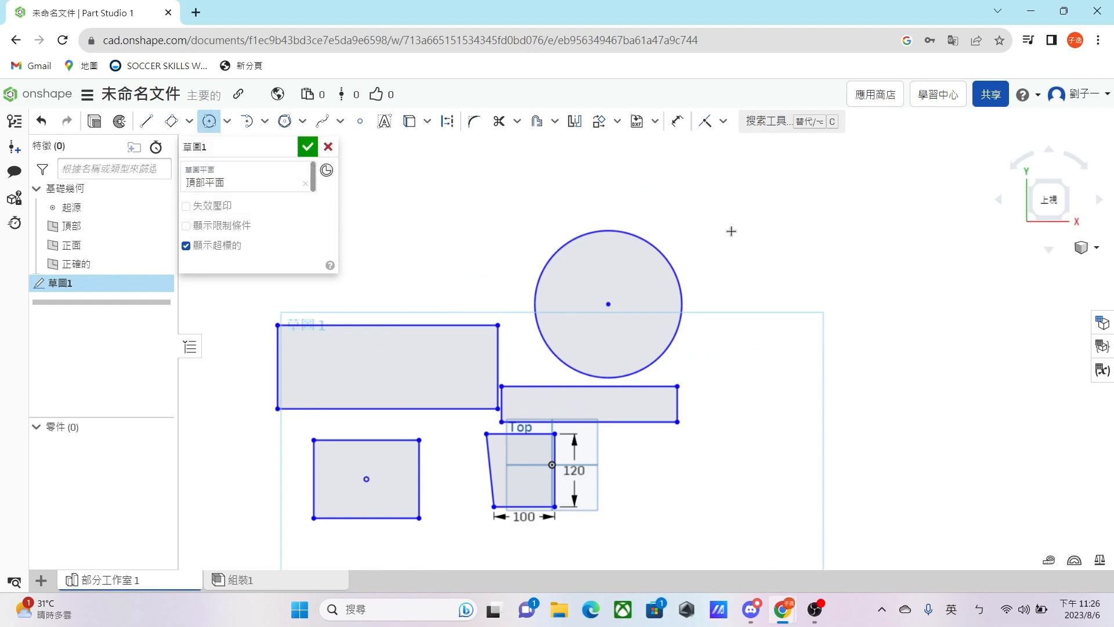
{"action": "middle_click_drag", "start_coordinate": [732, 231], "coordinate": [537, 222]}
{"action": "left_click", "coordinate": [658, 226]}
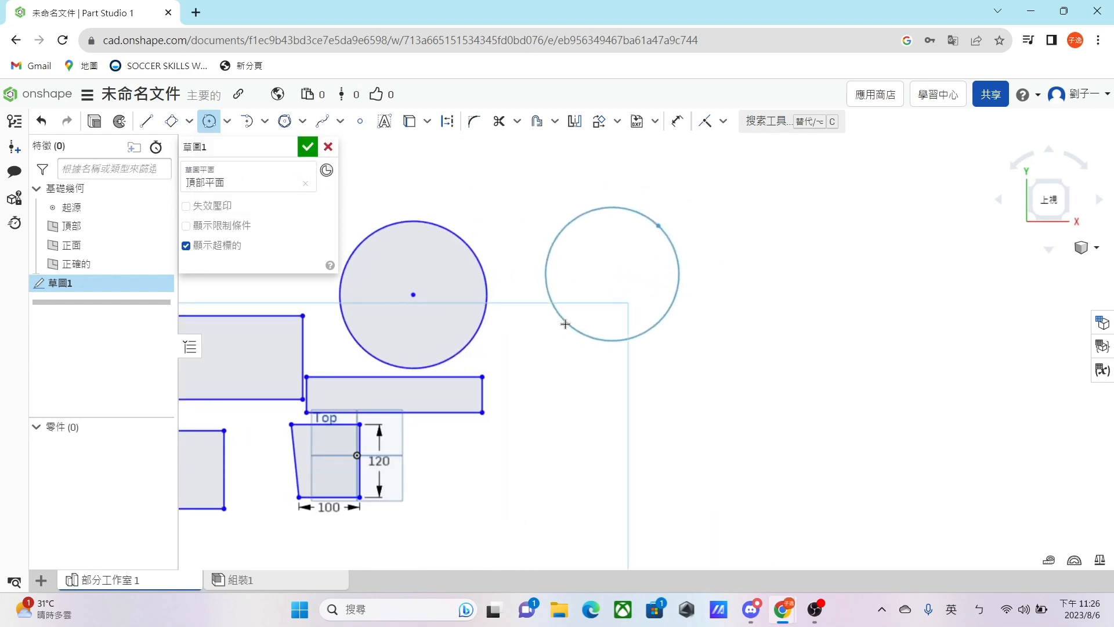
{"action": "left_click", "coordinate": [559, 331]}
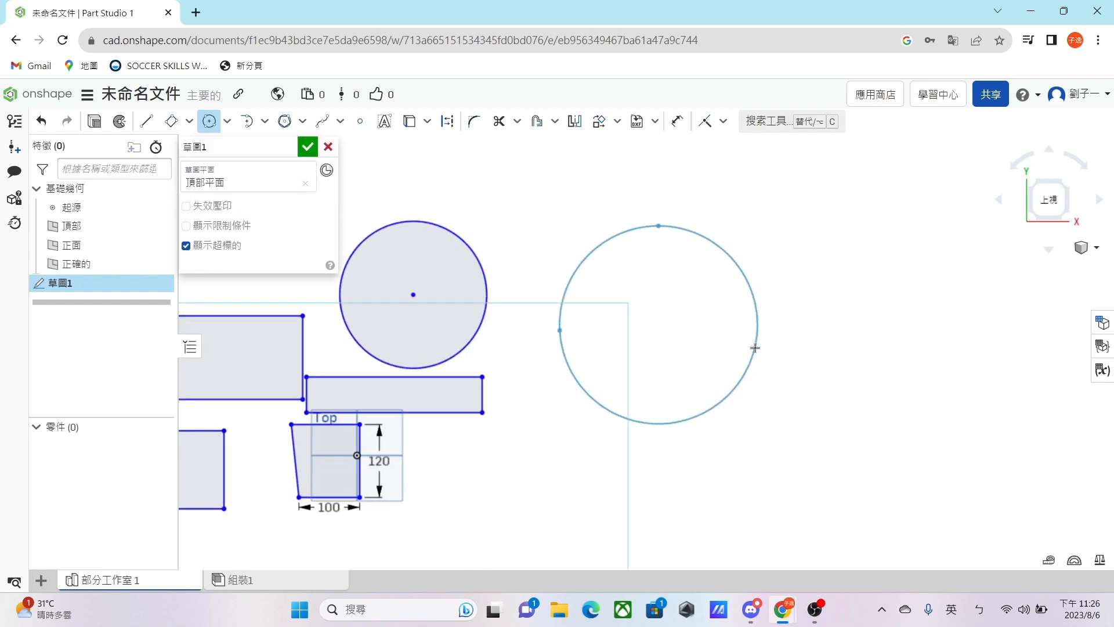
{"action": "left_click", "coordinate": [736, 333]}
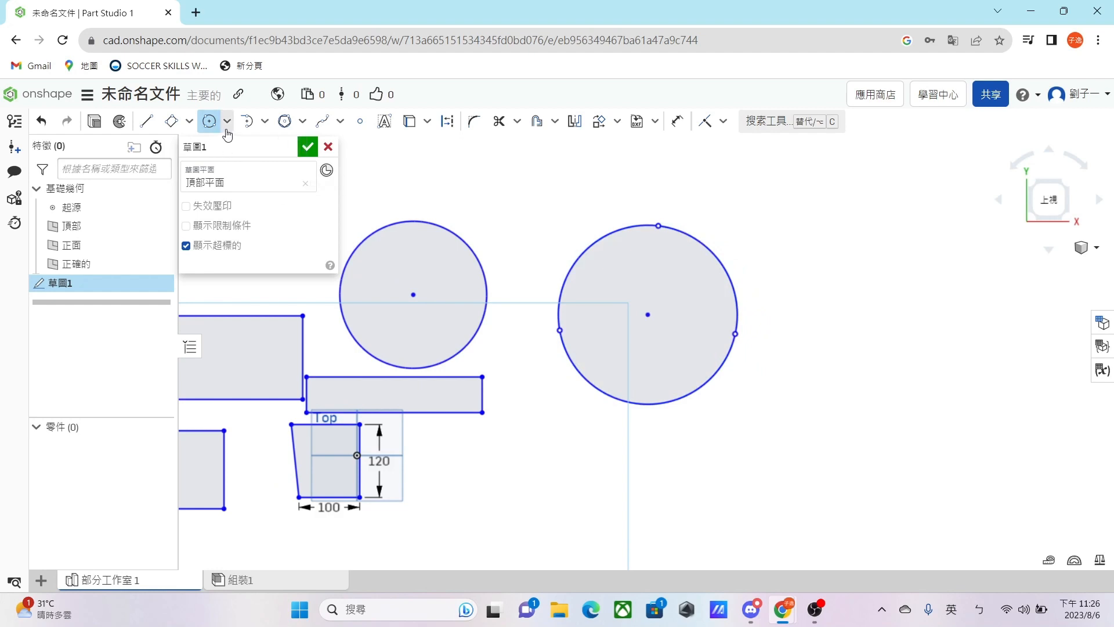
Sketch a horizontal ellipse about 516 wide and 208 high, overlapping the lower corner of the four-sided outline
{"action": "left_click", "coordinate": [227, 122]}
{"action": "left_click", "coordinate": [264, 195]}
{"action": "mouse_move", "coordinate": [527, 373]}
{"action": "middle_mouse_down"}
{"action": "mouse_move", "coordinate": [592, 259]}
{"action": "mouse_move", "coordinate": [600, 325]}
{"action": "middle_mouse_up"}
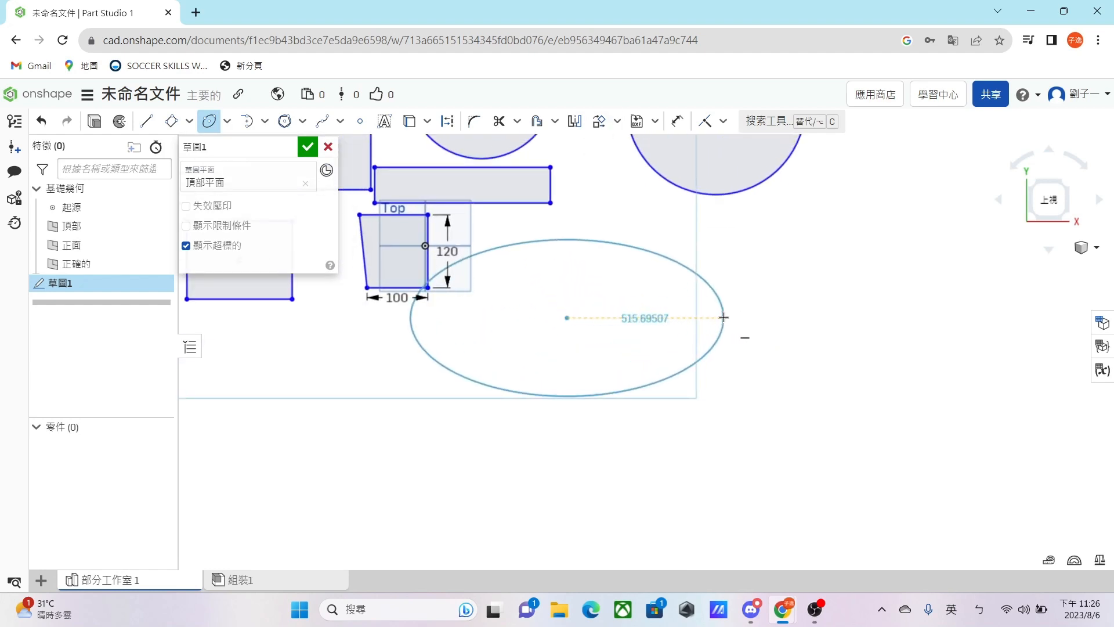
{"action": "left_click", "coordinate": [728, 310]}
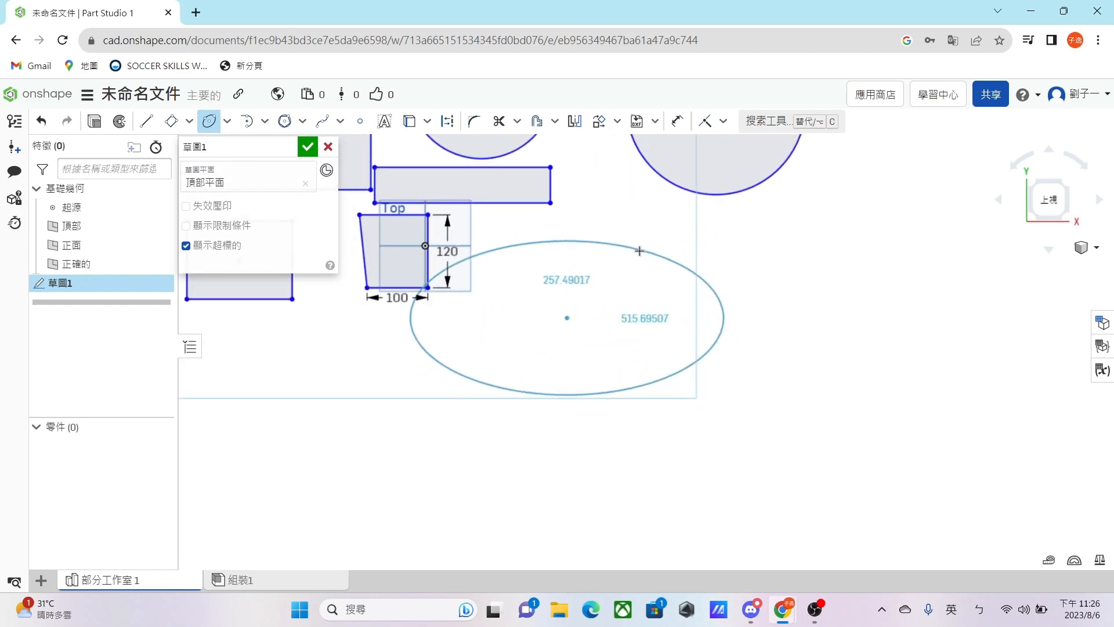
{"action": "left_click", "coordinate": [566, 255]}
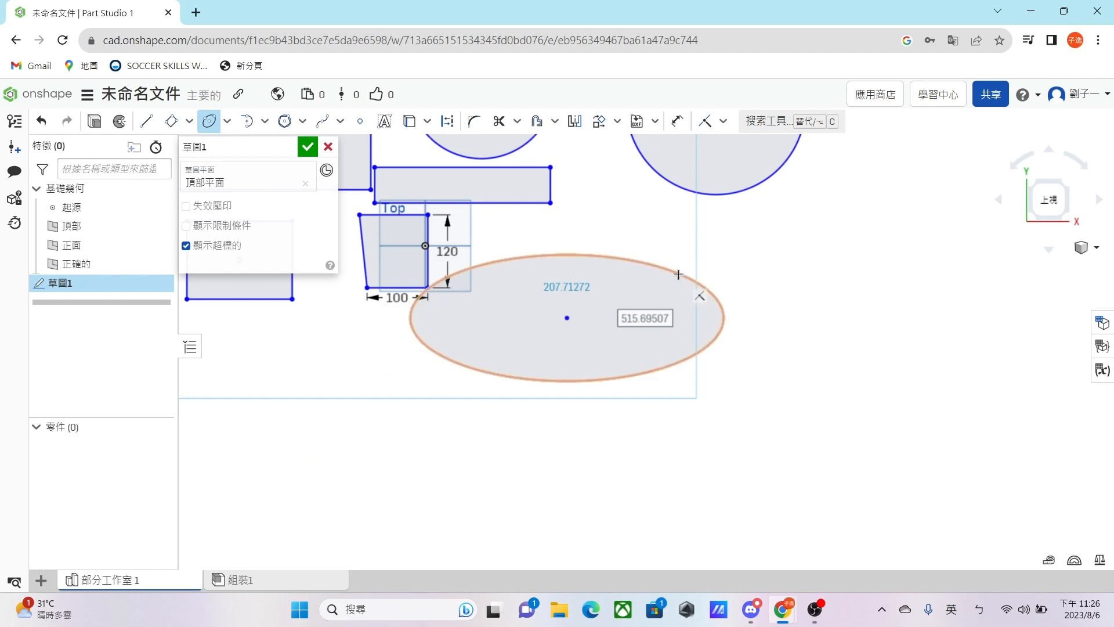
Sketch an upward-bulging 3-point arc with a radius of about 130 across the lower edge of the 3-point circle
{"action": "left_click", "coordinate": [227, 120]}
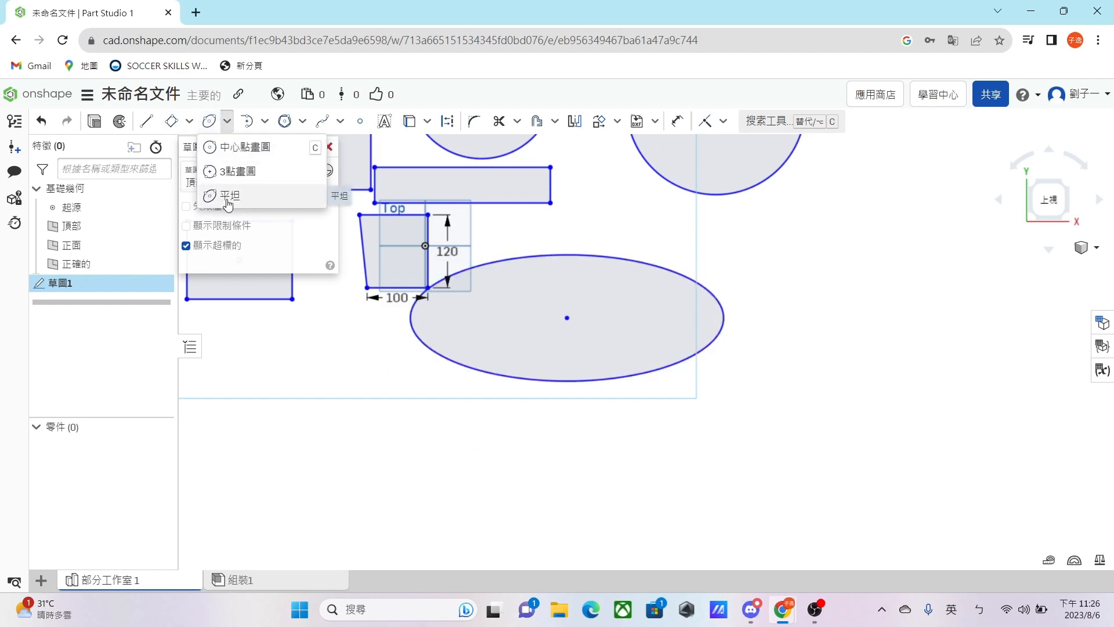
{"action": "left_click", "coordinate": [242, 149]}
{"action": "left_click", "coordinate": [264, 121]}
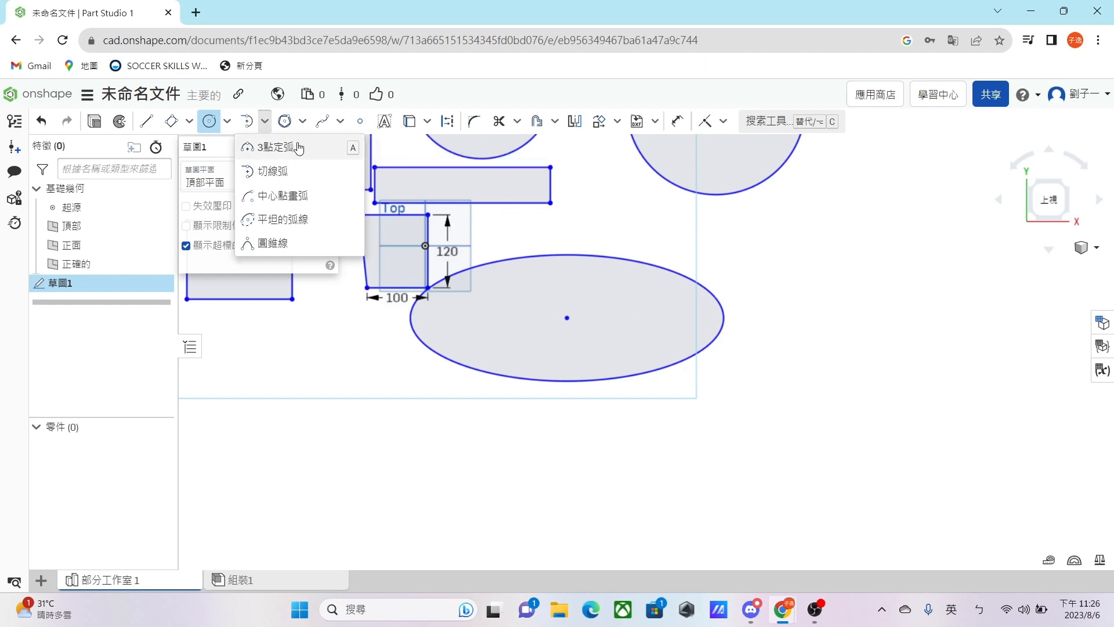
{"action": "left_click", "coordinate": [299, 148]}
{"action": "middle_click_drag", "start_coordinate": [410, 371], "coordinate": [346, 370]}
{"action": "mouse_move", "coordinate": [751, 179]}
{"action": "middle_mouse_down"}
{"action": "mouse_move", "coordinate": [468, 291]}
{"action": "mouse_move", "coordinate": [549, 376]}
{"action": "middle_mouse_up"}
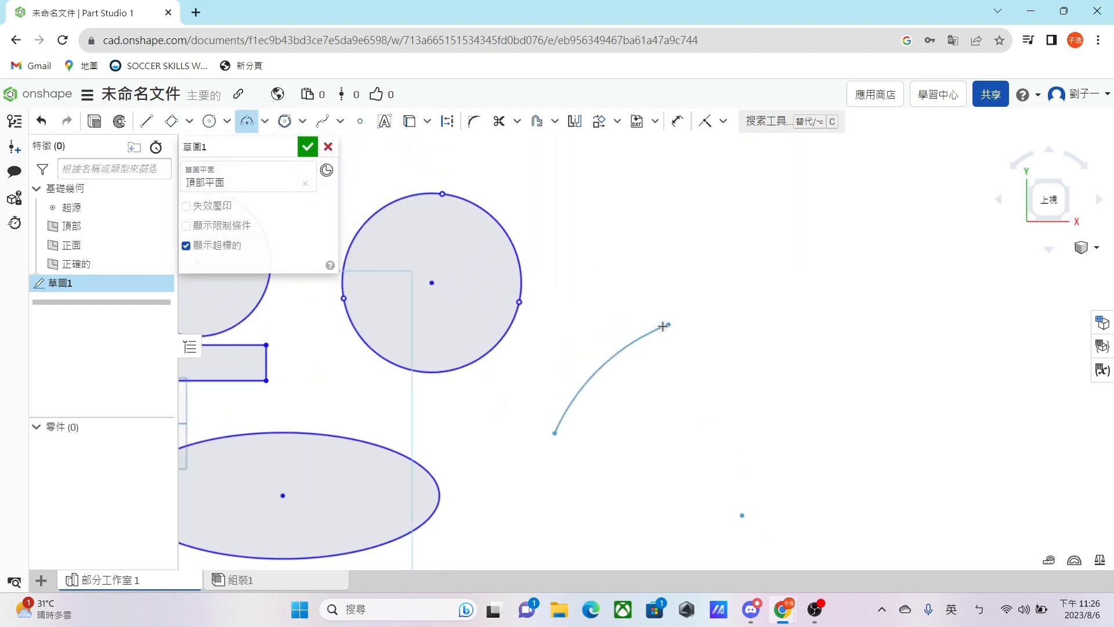
{"action": "left_click", "coordinate": [397, 416]}
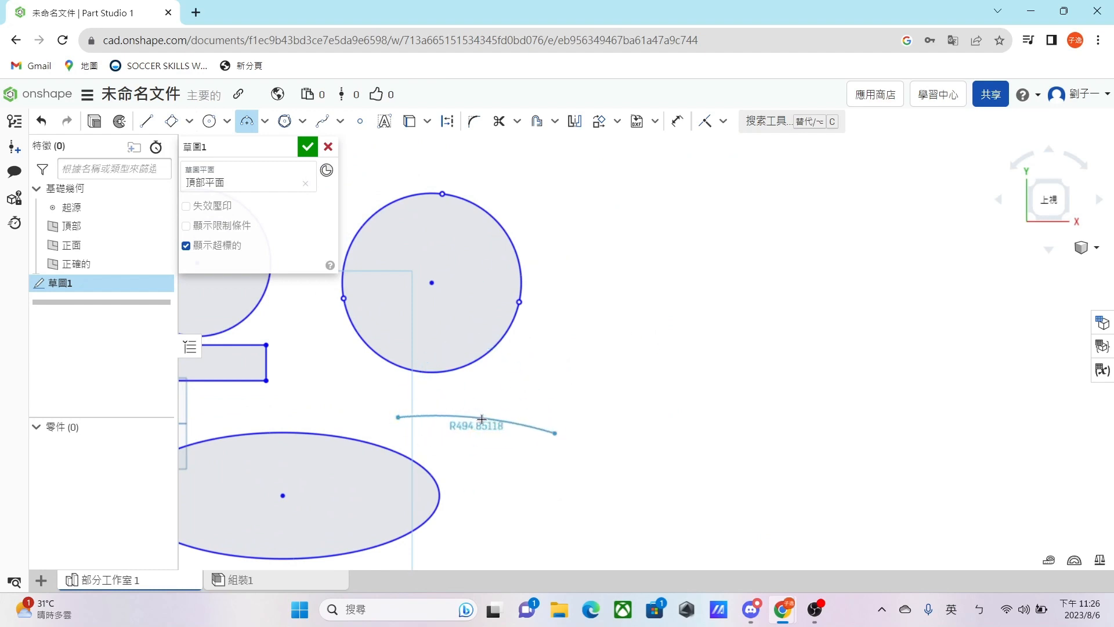
{"action": "left_click", "coordinate": [500, 356]}
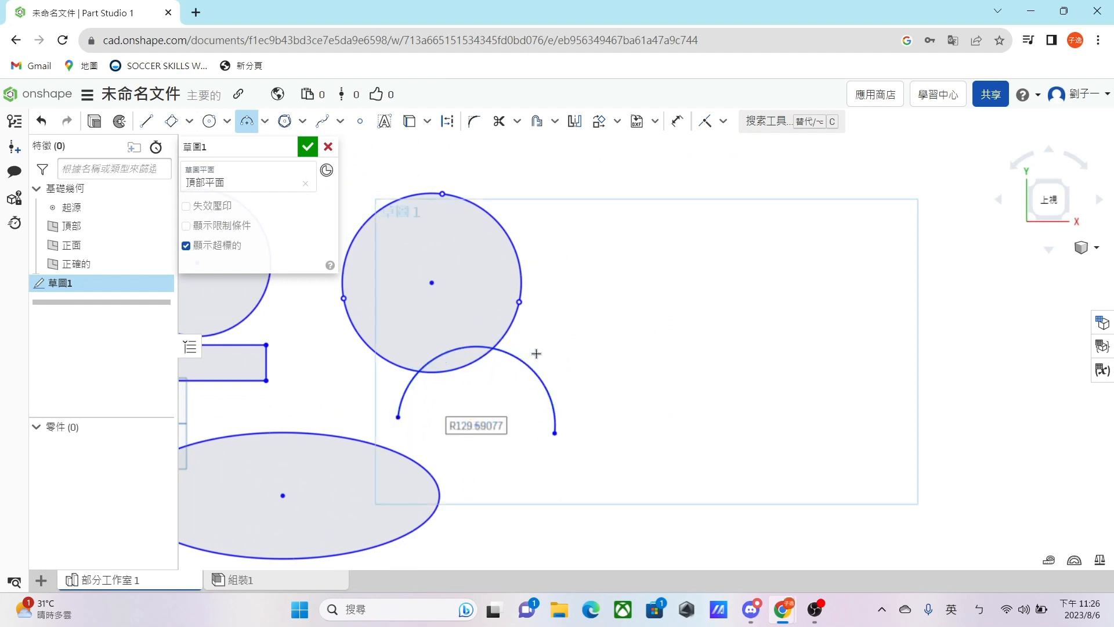
Sketch a tangent arc starting at the aligned rectangle's upper-right corner and curving back over the rectangle
{"action": "middle_click_drag", "start_coordinate": [534, 353], "coordinate": [798, 298]}
{"action": "left_click", "coordinate": [264, 120]}
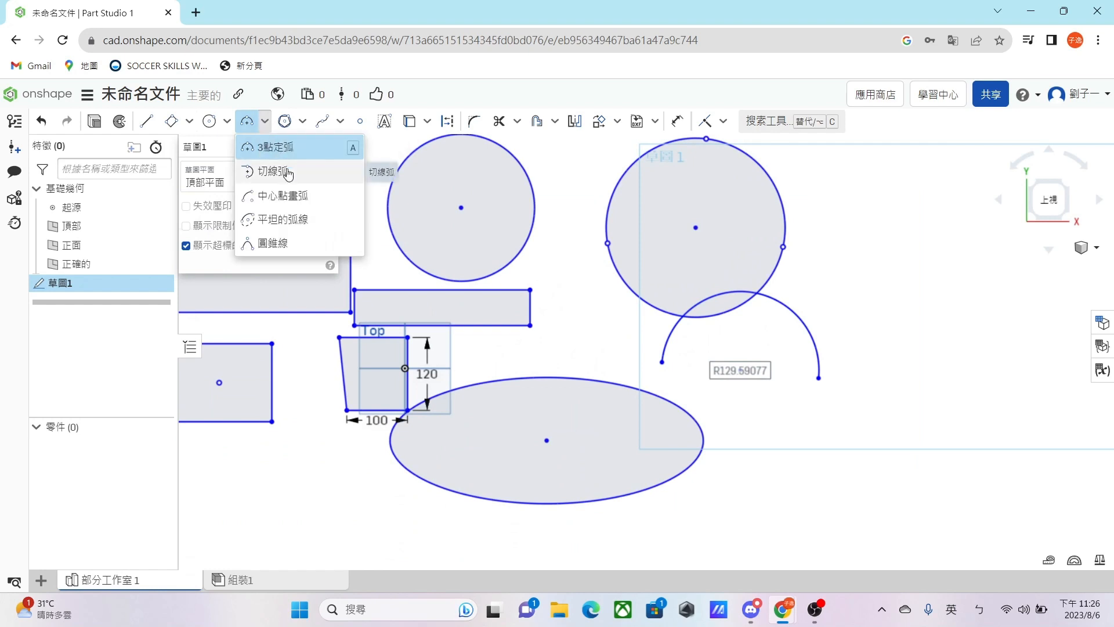
{"action": "left_click", "coordinate": [273, 171]}
{"action": "mouse_move", "coordinate": [450, 222]}
{"action": "middle_mouse_down"}
{"action": "mouse_move", "coordinate": [570, 265]}
{"action": "mouse_move", "coordinate": [653, 271]}
{"action": "middle_mouse_up"}
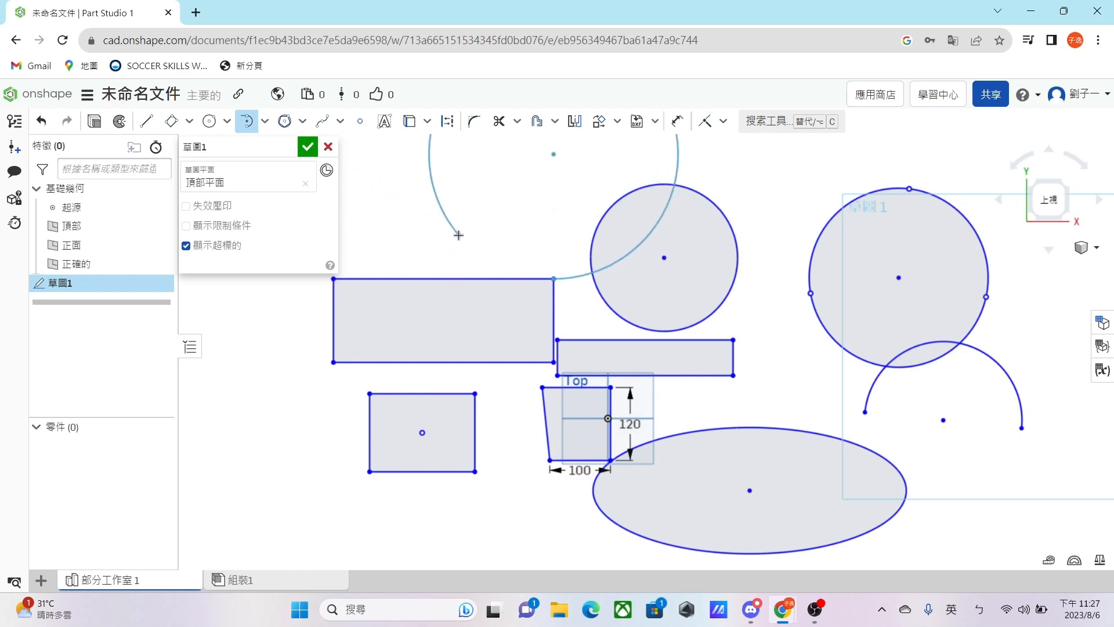
{"action": "left_click", "coordinate": [467, 197]}
Sketch a left-facing half-circle center-point arc with a radius of about 135 to the left of the tangent arc
{"action": "middle_click_drag", "start_coordinate": [556, 155], "coordinate": [558, 269]}
{"action": "left_click", "coordinate": [264, 121]}
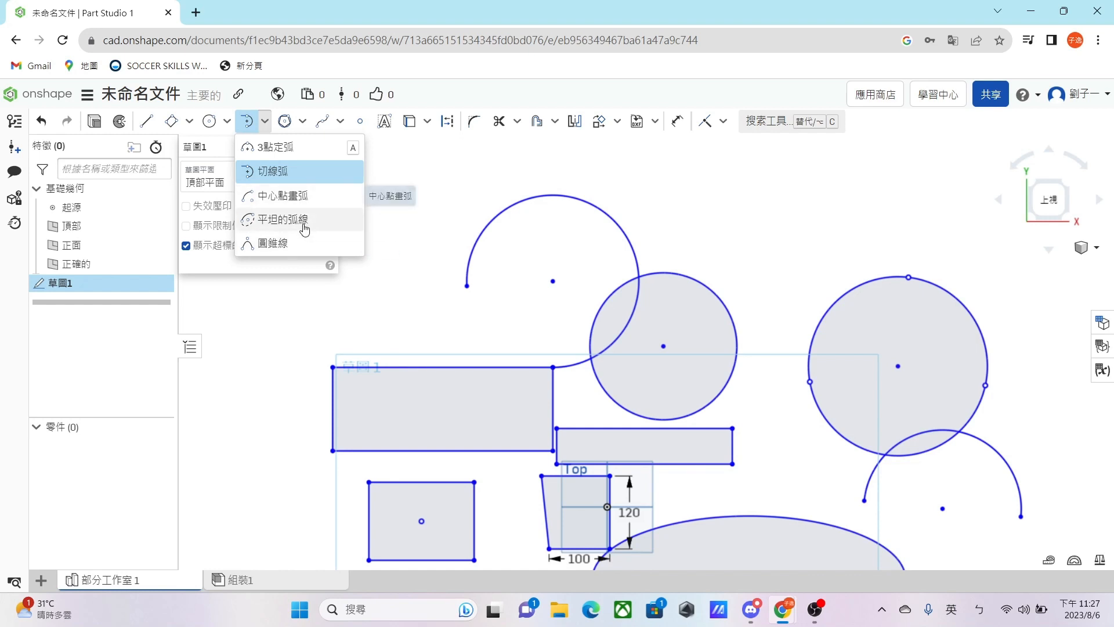
{"action": "left_click", "coordinate": [301, 196]}
{"action": "middle_click_drag", "start_coordinate": [444, 246], "coordinate": [747, 267]}
{"action": "left_click", "coordinate": [543, 321]}
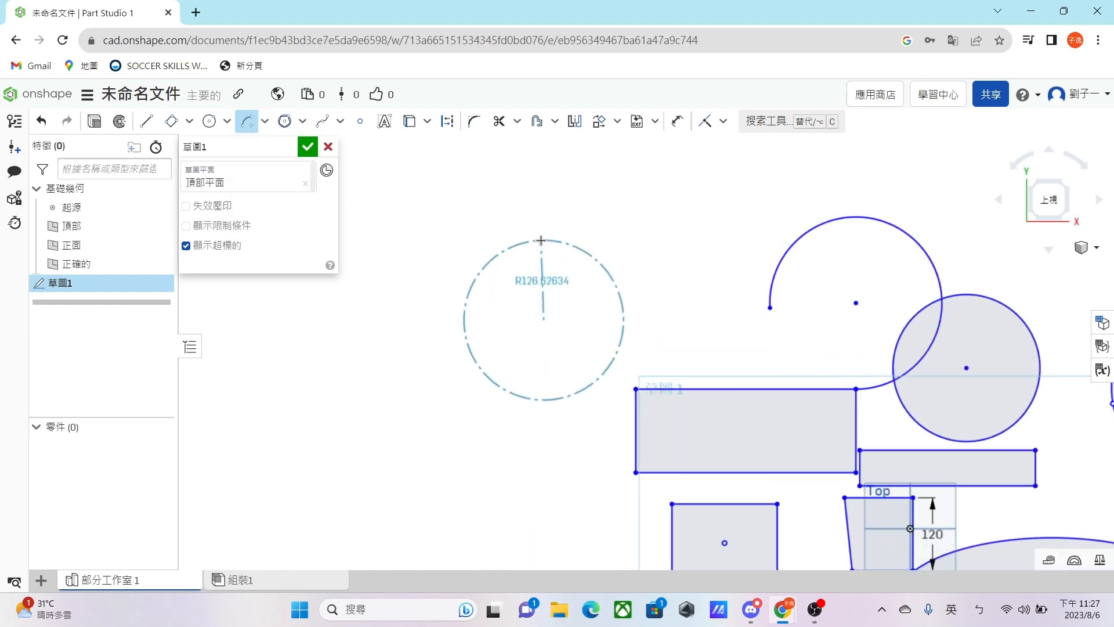
{"action": "left_click", "coordinate": [543, 239]}
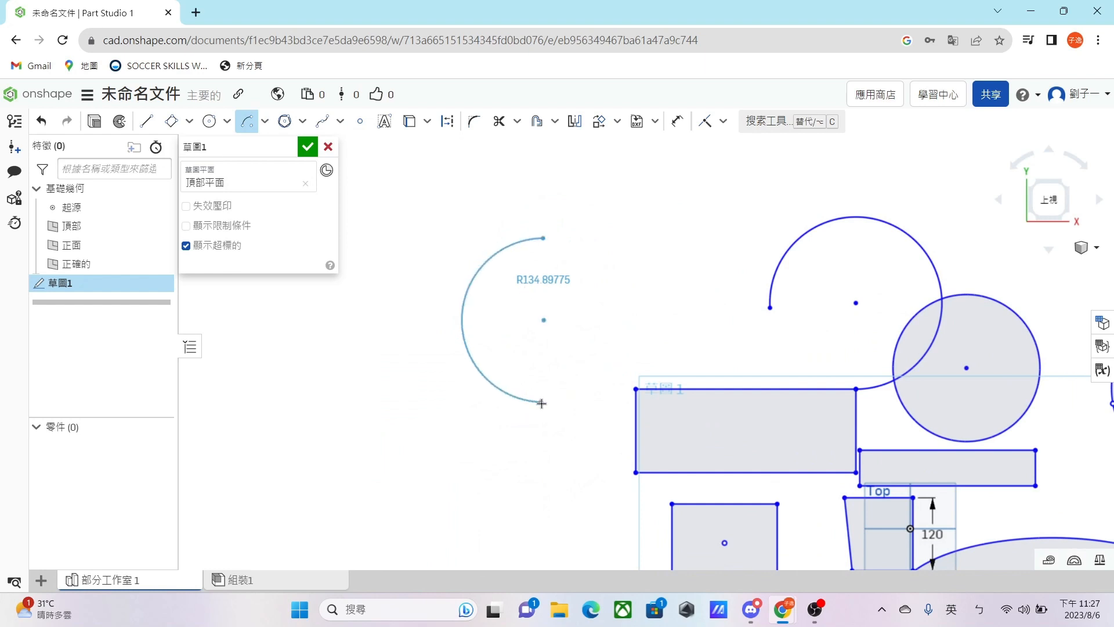
{"action": "left_click", "coordinate": [547, 401]}
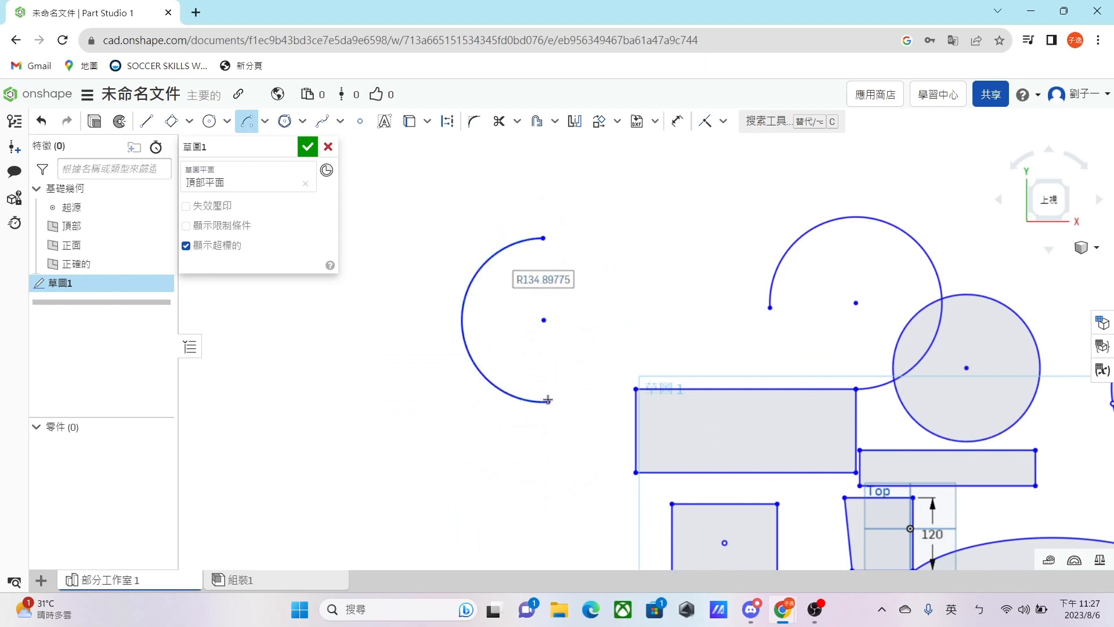
Sketch a quarter elliptical arc with axes of about 604 and 172 above the center-point arc
{"action": "left_click", "coordinate": [266, 120]}
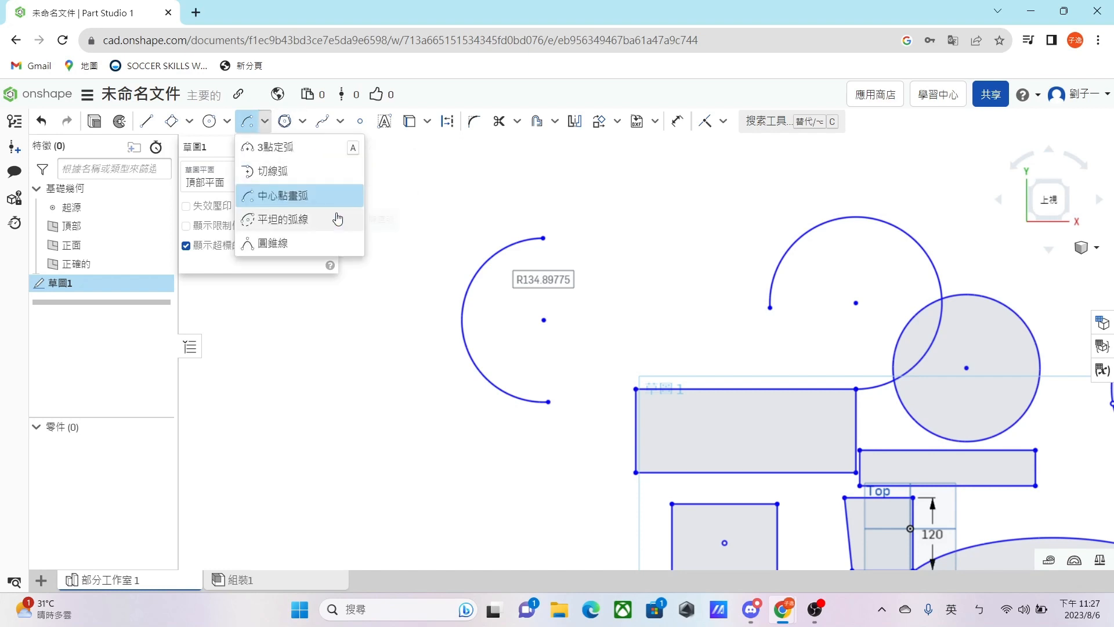
{"action": "left_click", "coordinate": [337, 219]}
{"action": "left_click", "coordinate": [555, 231]}
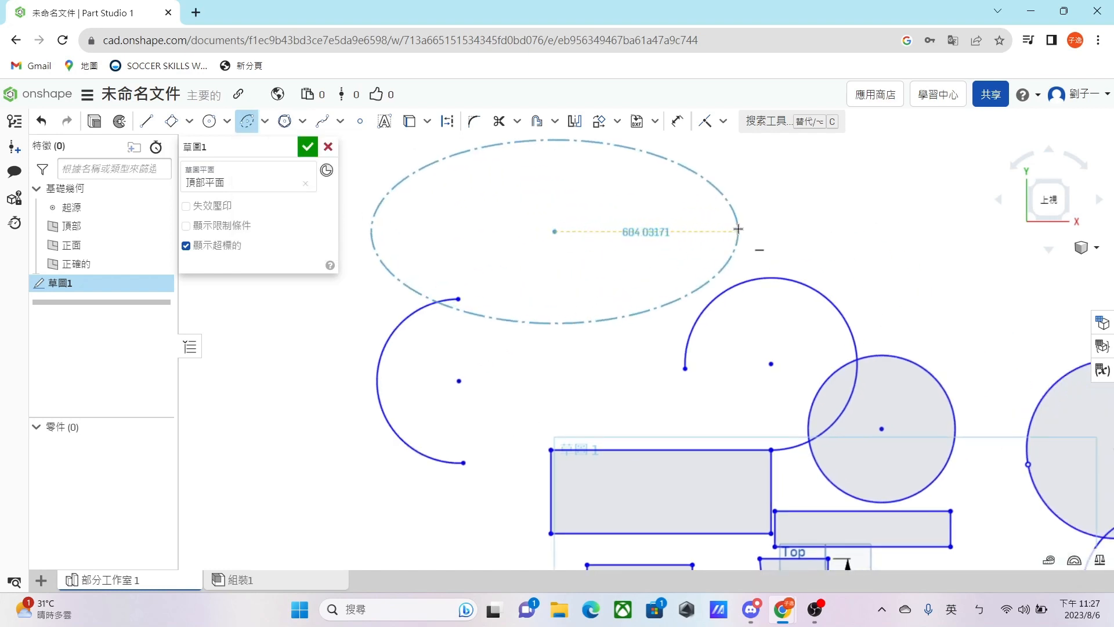
{"action": "left_click", "coordinate": [738, 228]}
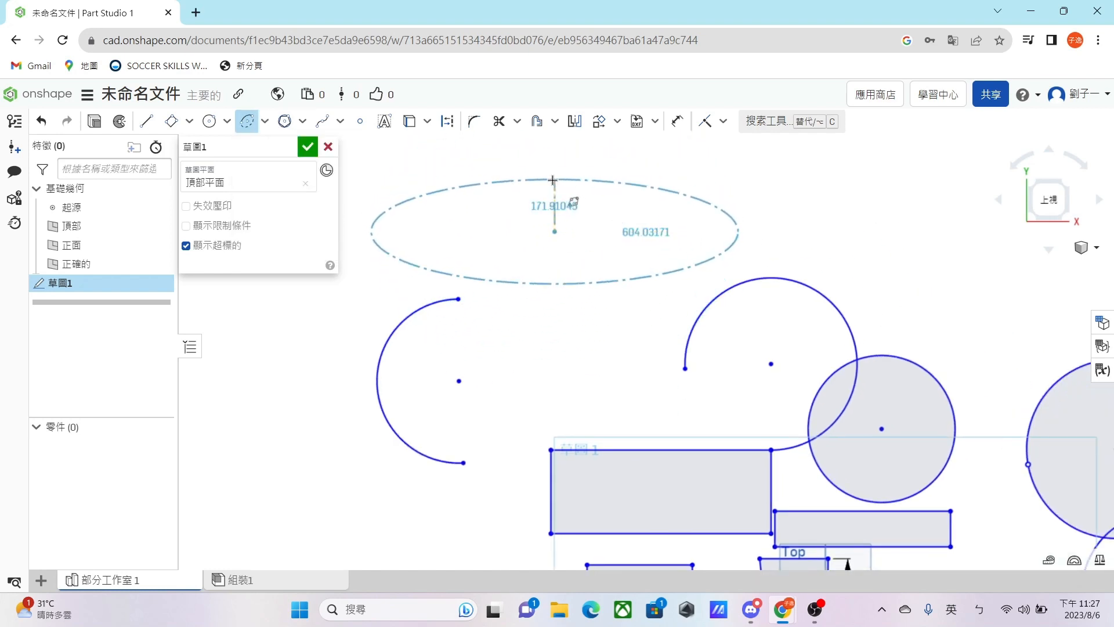
{"action": "left_click", "coordinate": [739, 233]}
Sketch a left-bulging conic curve with Rho 0.5 above the 3-point circle
{"action": "left_click", "coordinate": [266, 121]}
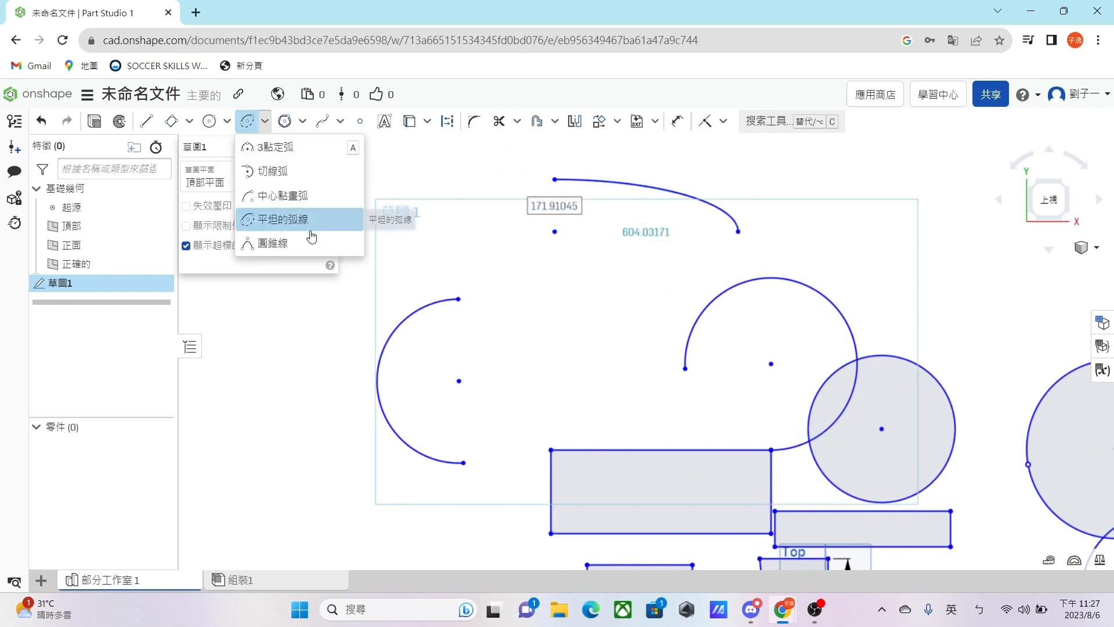
{"action": "left_click", "coordinate": [315, 243]}
{"action": "middle_click_drag", "start_coordinate": [1081, 197], "coordinate": [611, 284]}
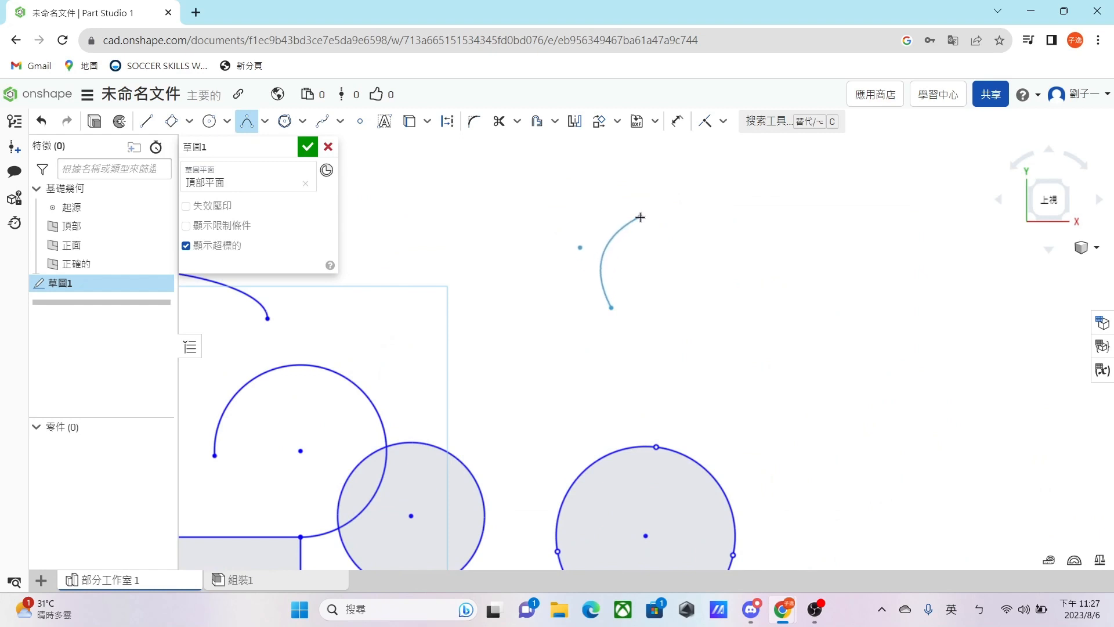
{"action": "left_click", "coordinate": [640, 217]}
{"action": "left_click", "coordinate": [555, 233]}
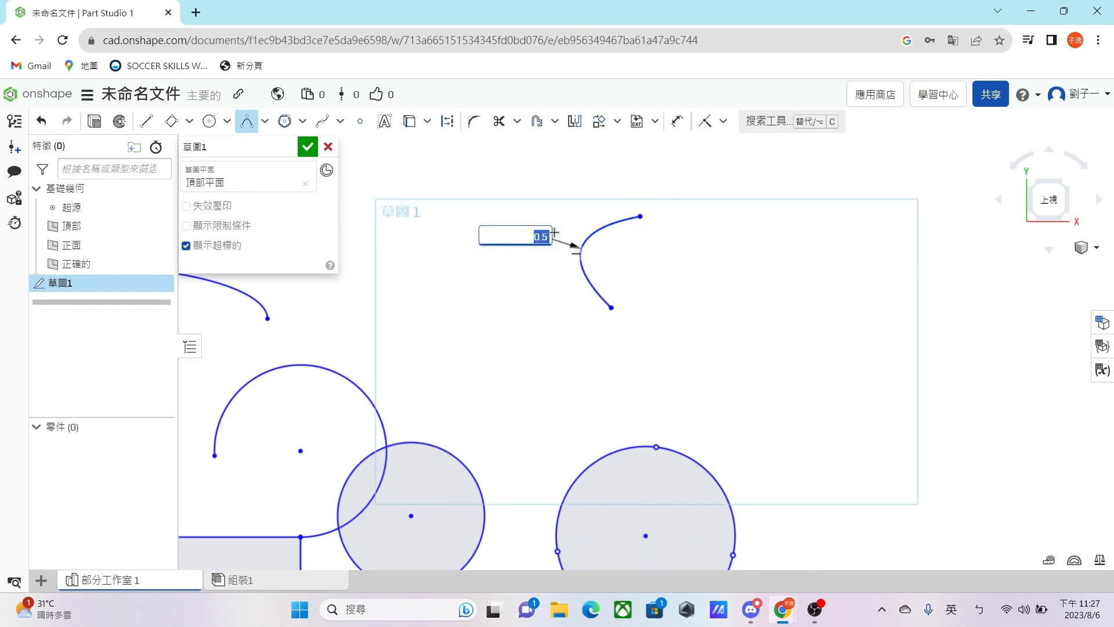
Sketch a 22-sided inscribed polygon in the empty area above the arcs, to the left of the conic curve
{"action": "mouse_move", "coordinate": [581, 292]}
{"action": "middle_mouse_down"}
{"action": "mouse_move", "coordinate": [587, 172]}
{"action": "mouse_move", "coordinate": [547, 85]}
{"action": "middle_mouse_up"}
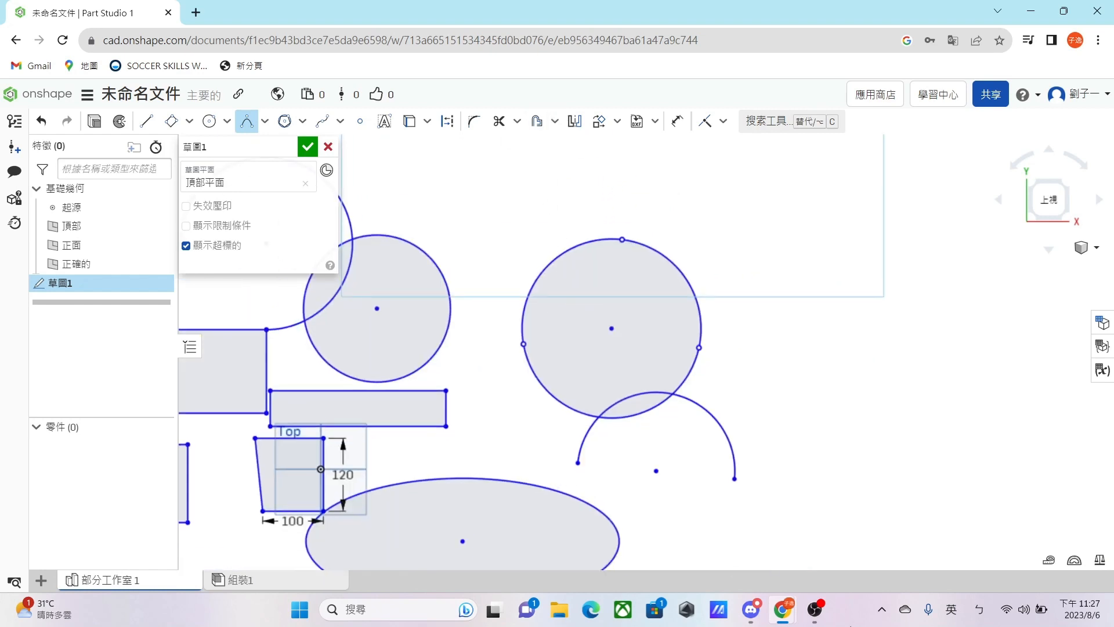
{"action": "left_click", "coordinate": [302, 121]}
{"action": "left_click", "coordinate": [307, 142]}
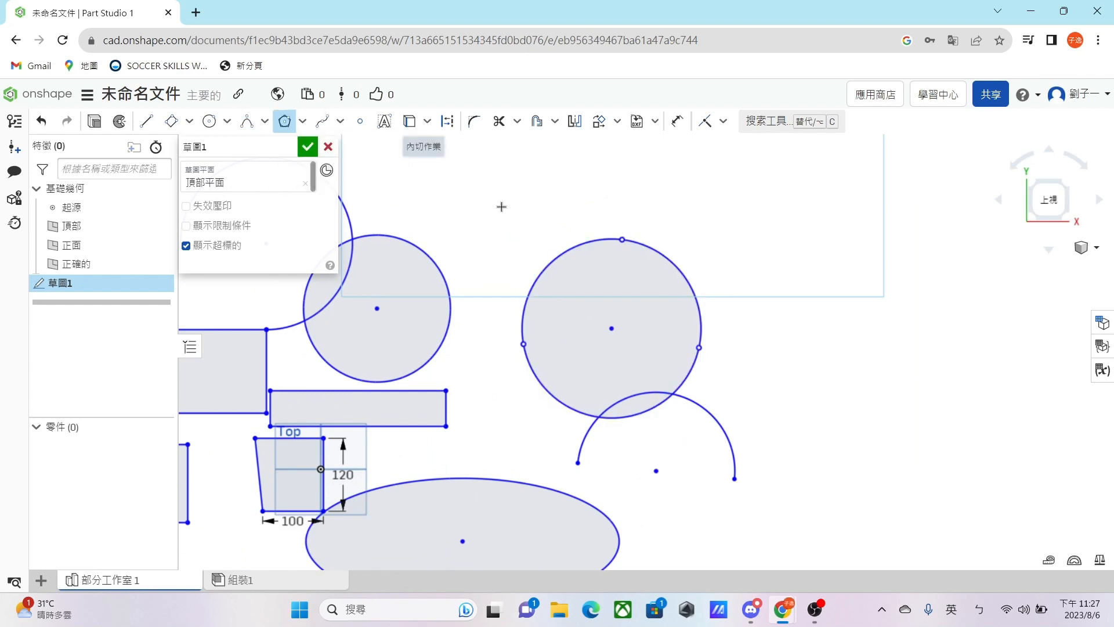
{"action": "middle_click_drag", "start_coordinate": [501, 206], "coordinate": [719, 291]}
{"action": "left_click", "coordinate": [622, 355]}
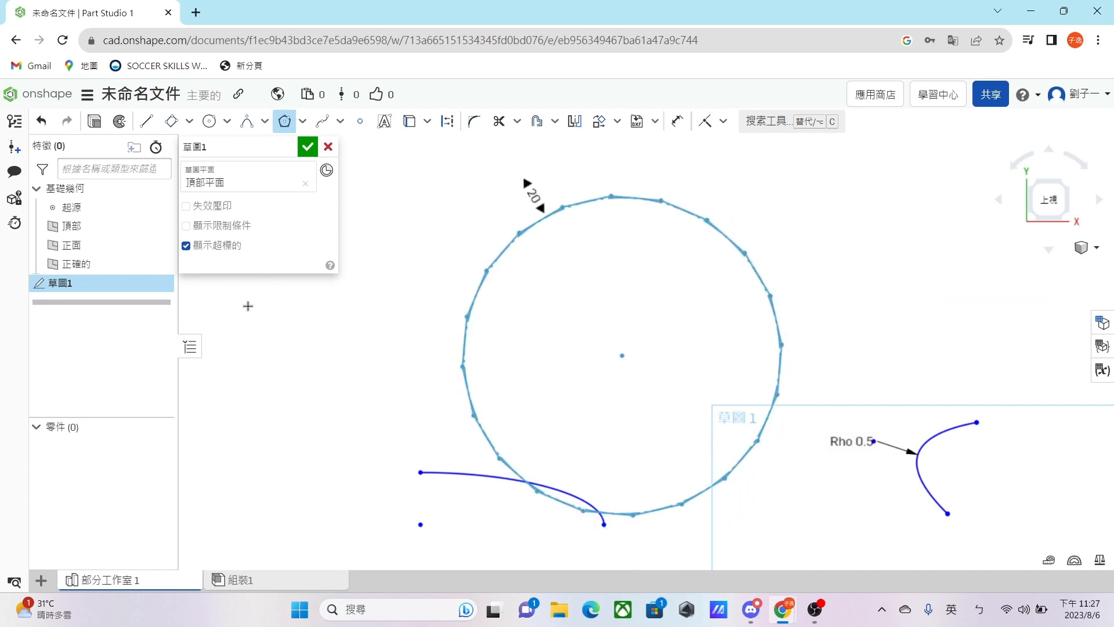
{"action": "scroll", "coordinate": [314, 279], "scroll_direction": "down", "scroll_amount": 5}
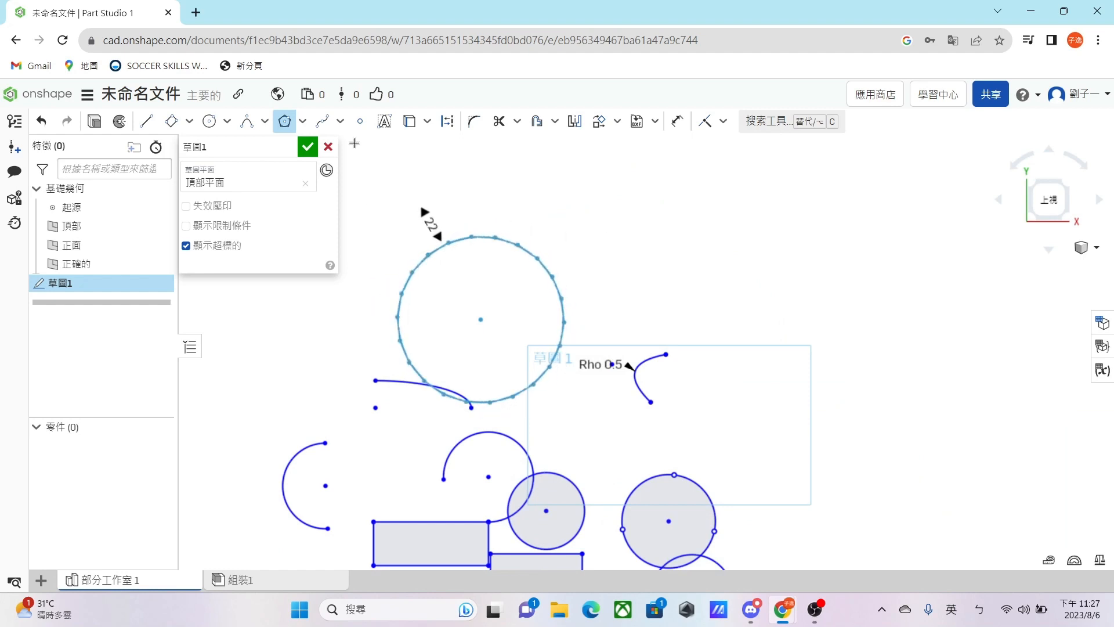
{"action": "left_click", "coordinate": [438, 247]}
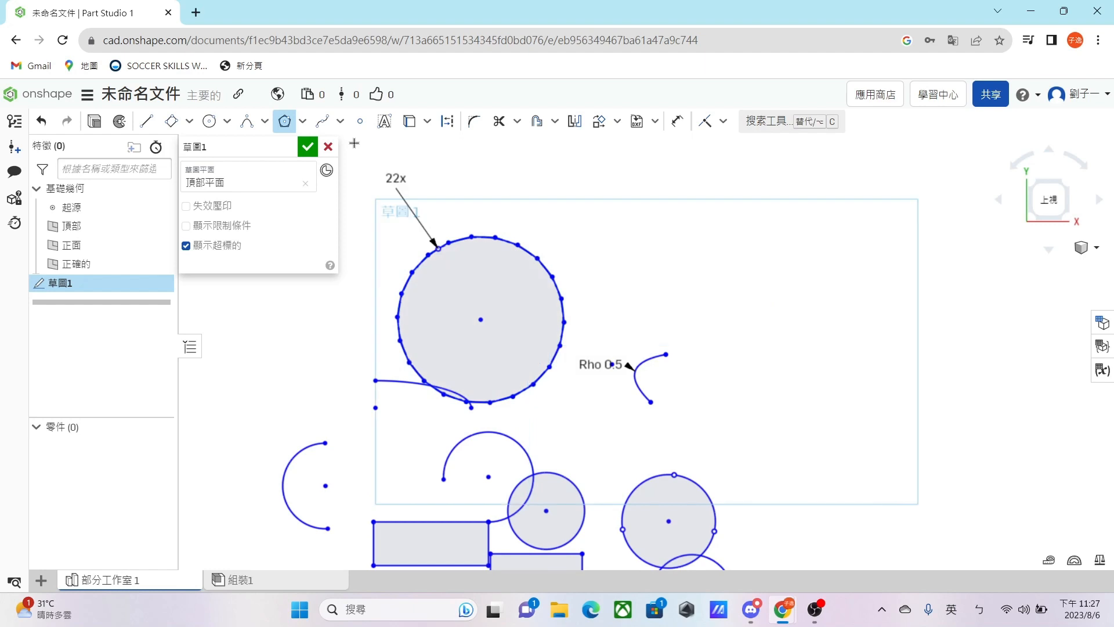
Sketch a three-sided polygon with its corners on the construction circle, to the right of the 22-sided polygon
{"action": "left_click", "coordinate": [302, 121]}
{"action": "left_click", "coordinate": [317, 169]}
{"action": "left_click", "coordinate": [717, 308]}
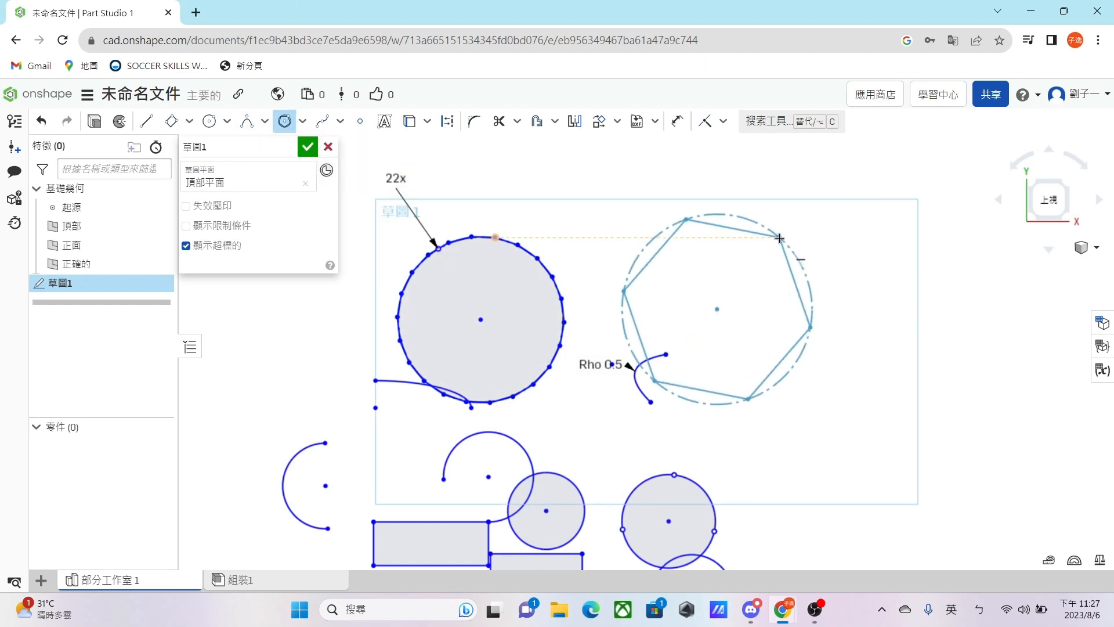
{"action": "left_click", "coordinate": [780, 237]}
{"action": "left_click", "coordinate": [705, 240]}
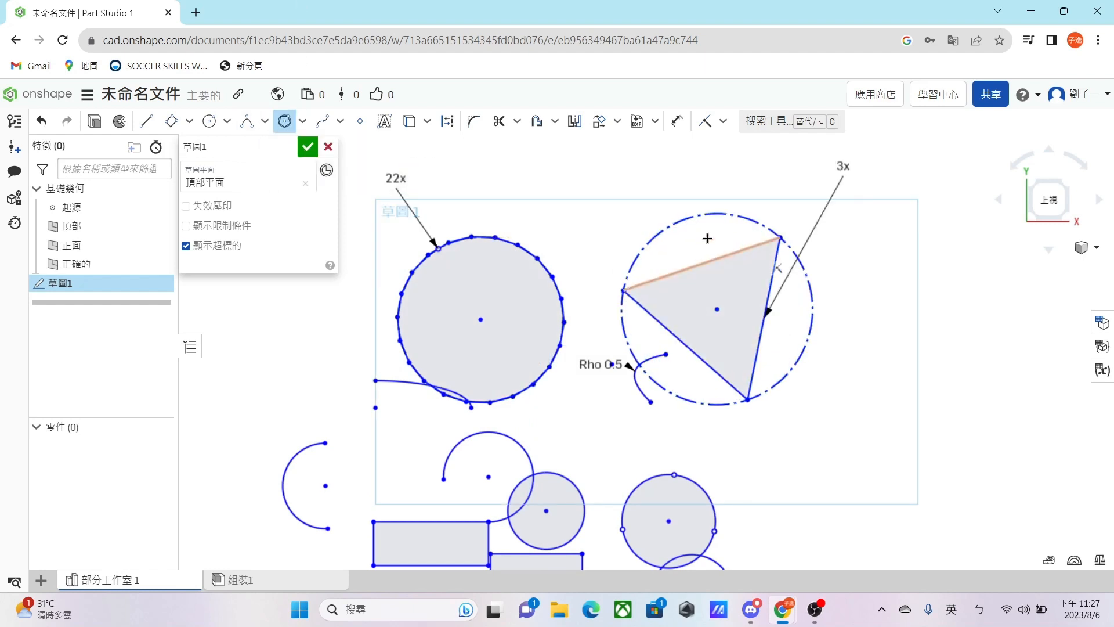
Sketch a freeform spline through eight points in the empty area to the left of the 22-sided polygon
{"action": "left_click", "coordinate": [341, 121]}
{"action": "middle_click_drag", "start_coordinate": [364, 233], "coordinate": [764, 225]}
{"action": "left_click", "coordinate": [341, 123]}
{"action": "left_click", "coordinate": [350, 143]}
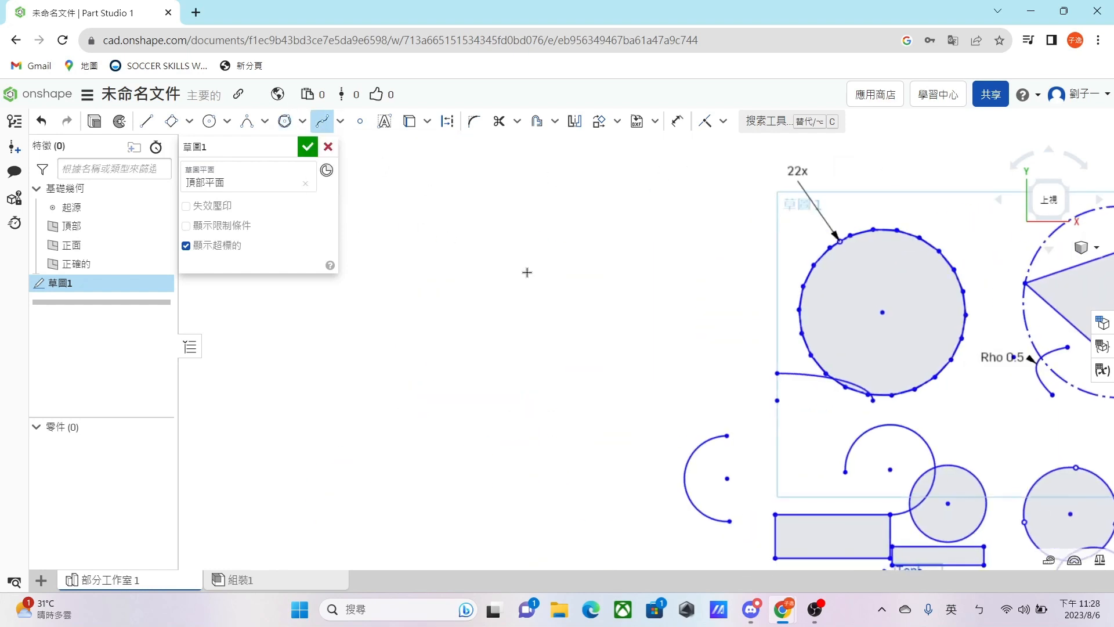
{"action": "left_click", "coordinate": [626, 245]}
{"action": "left_click", "coordinate": [621, 308]}
{"action": "left_click", "coordinate": [732, 296]}
{"action": "left_click", "coordinate": [569, 377]}
{"action": "left_click", "coordinate": [489, 319]}
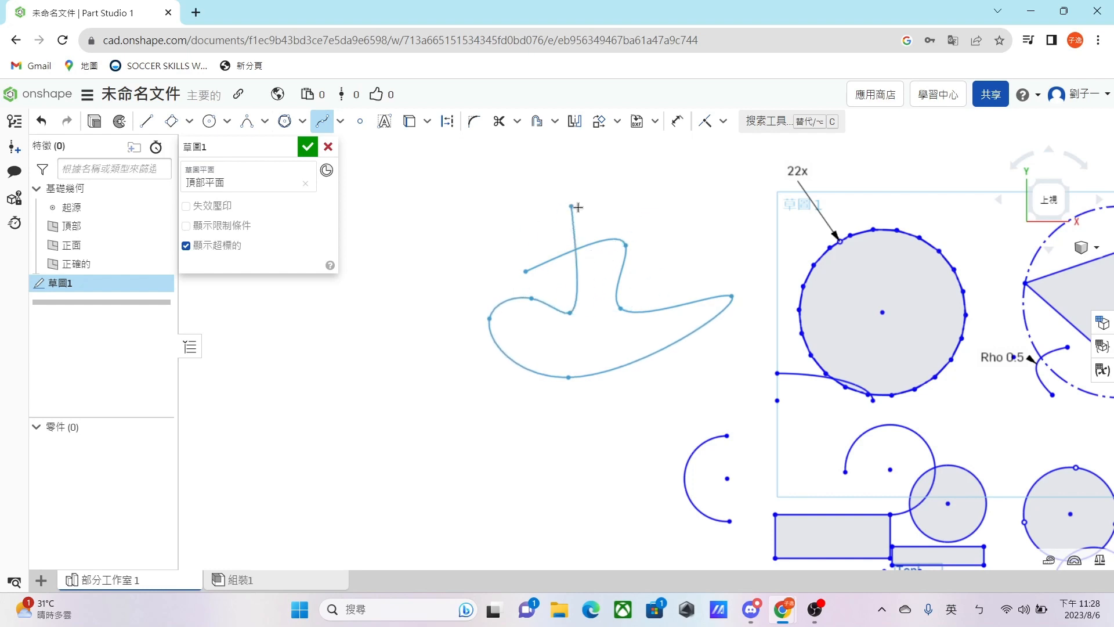
{"action": "left_click", "coordinate": [326, 126]}
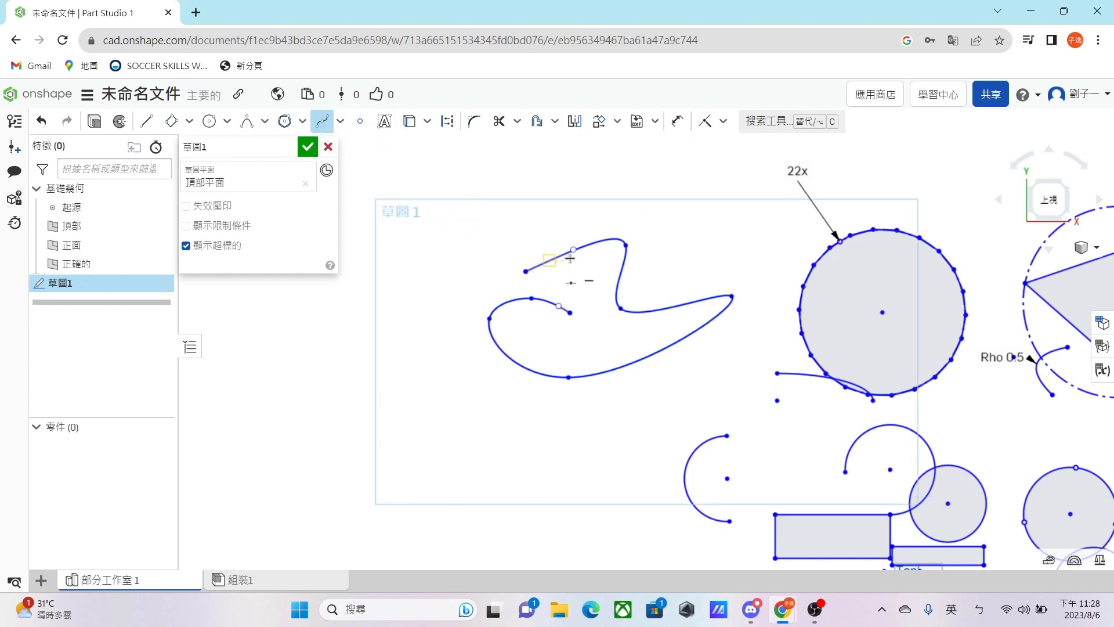
Reshape the freeform spline into a wide open loop by moving its intermediate points outward
{"action": "left_click_drag", "start_coordinate": [576, 254], "coordinate": [537, 192]}
{"action": "left_click_drag", "start_coordinate": [621, 308], "coordinate": [679, 232]}
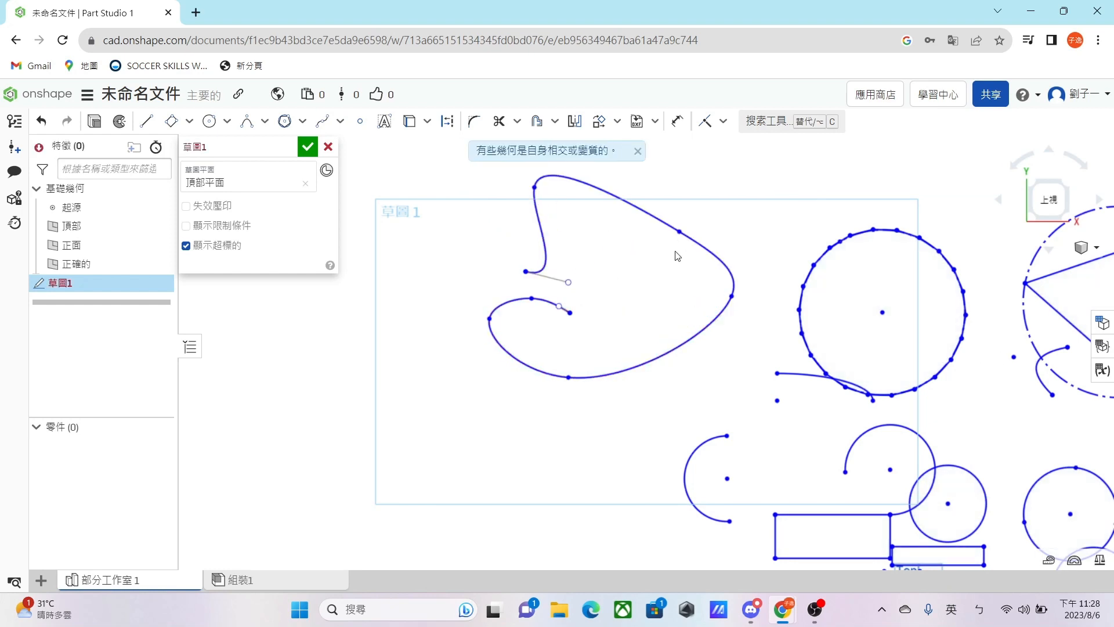
{"action": "left_click_drag", "start_coordinate": [568, 377], "coordinate": [454, 416]}
Sketch a Bezier curve with five control points above the two polygons
{"action": "left_click", "coordinate": [340, 121]}
{"action": "left_click", "coordinate": [377, 169]}
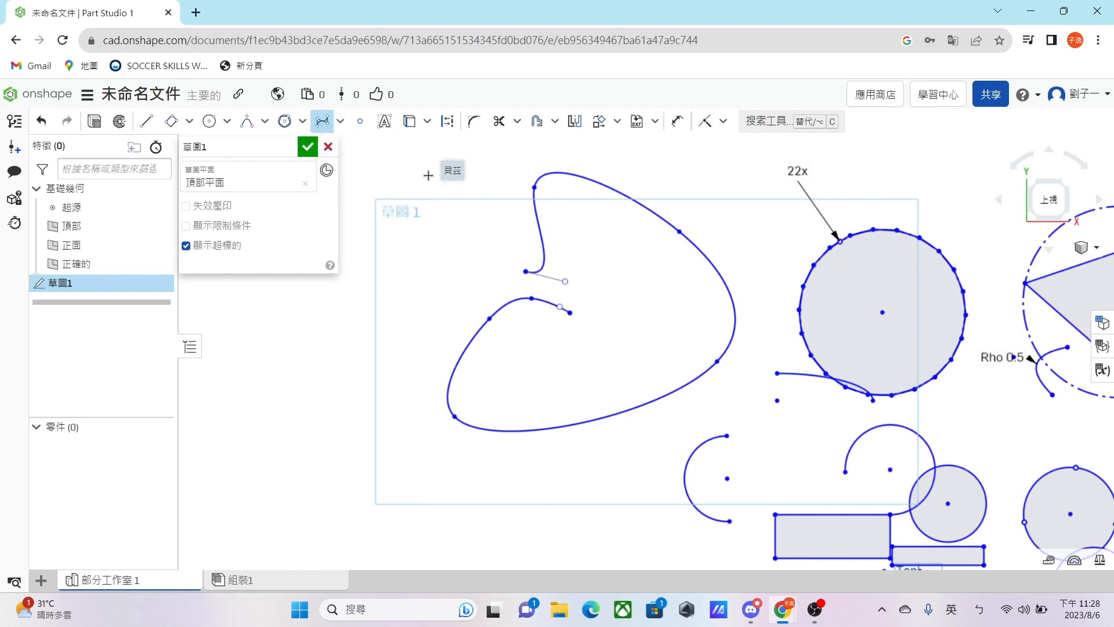
{"action": "middle_click_drag", "start_coordinate": [782, 185], "coordinate": [550, 285]}
{"action": "left_click", "coordinate": [612, 196]}
{"action": "left_click", "coordinate": [723, 259]}
{"action": "left_click", "coordinate": [829, 214]}
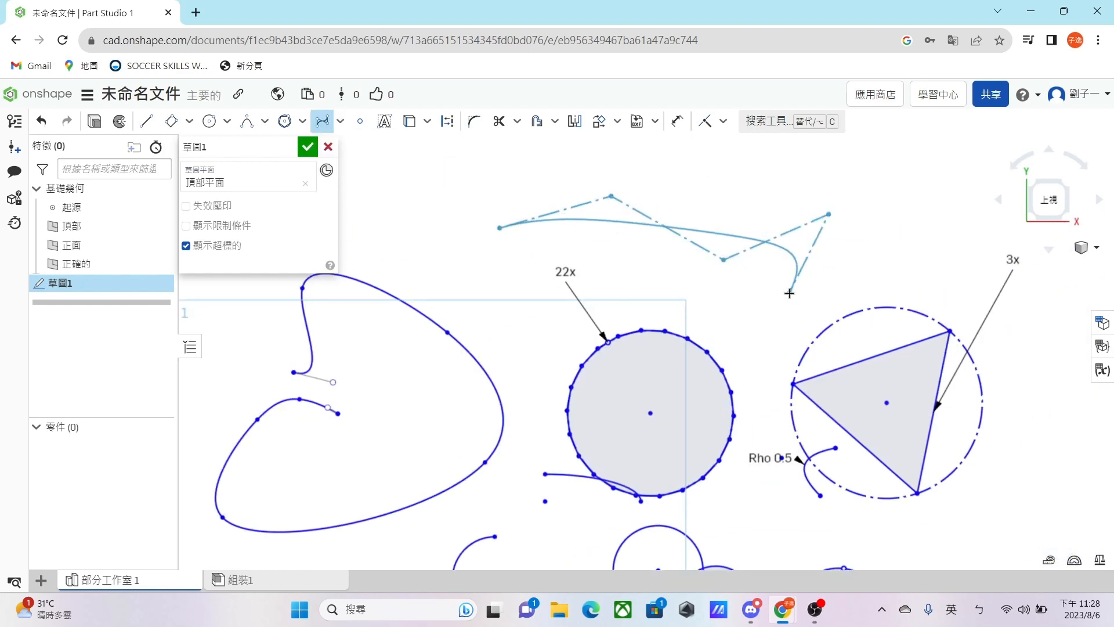
{"action": "double_click", "coordinate": [790, 292]}
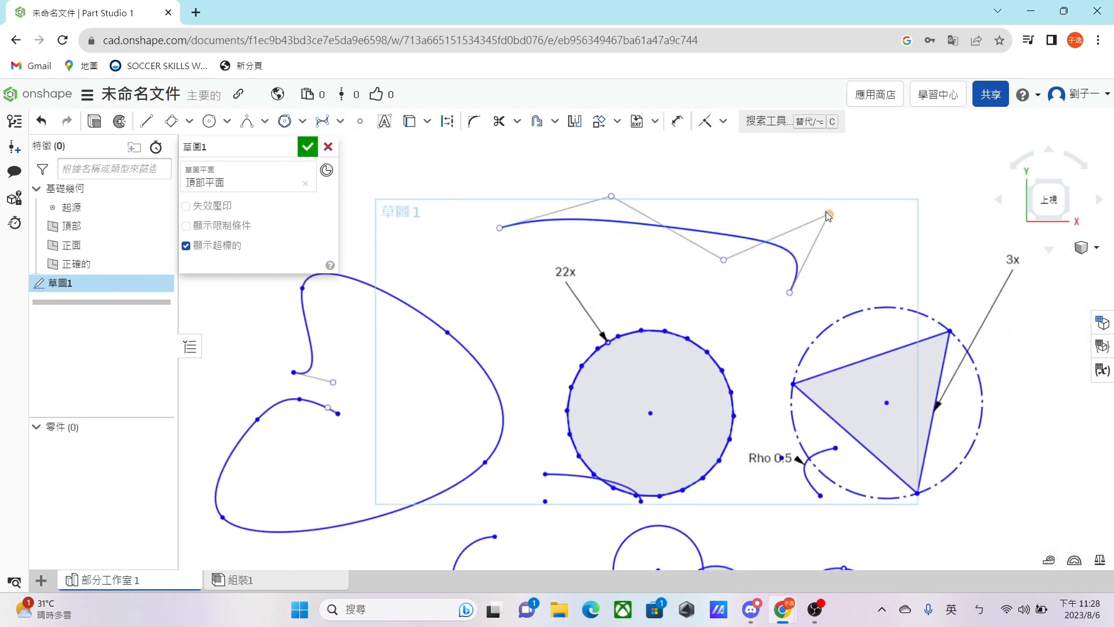
Reshape the Bezier curve by moving its three intermediate control points
{"action": "left_click_drag", "start_coordinate": [828, 215], "coordinate": [755, 207]}
{"action": "left_click_drag", "start_coordinate": [723, 260], "coordinate": [673, 285]}
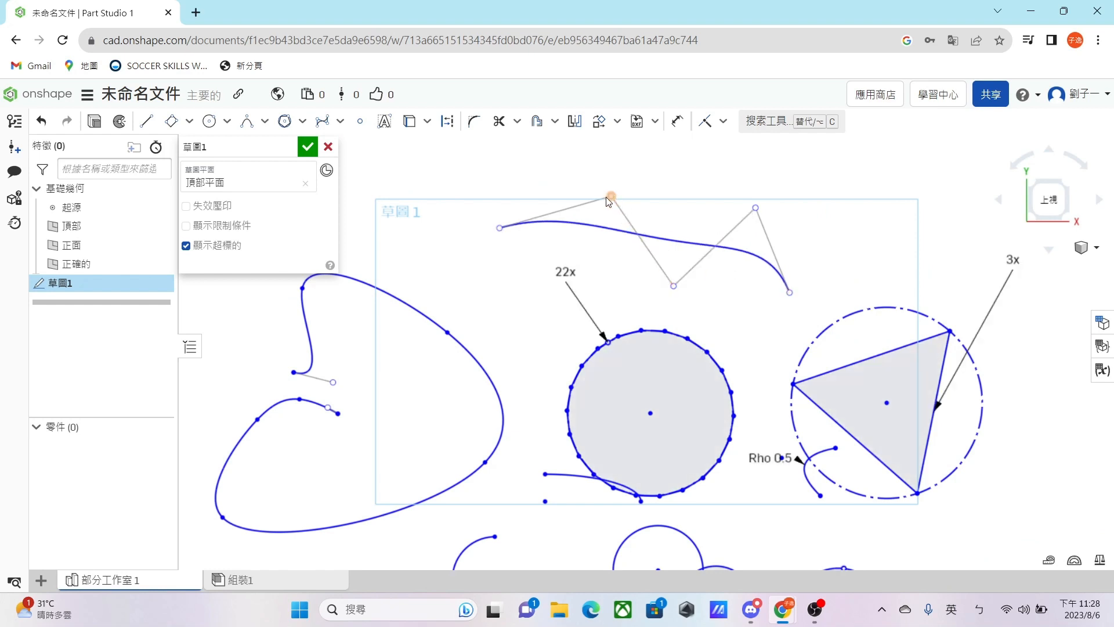
{"action": "left_click_drag", "start_coordinate": [608, 202], "coordinate": [575, 215]}
Add two spline points to the freeform spline, on its upper and lower edges, and pull both outward
{"action": "left_click", "coordinate": [340, 120]}
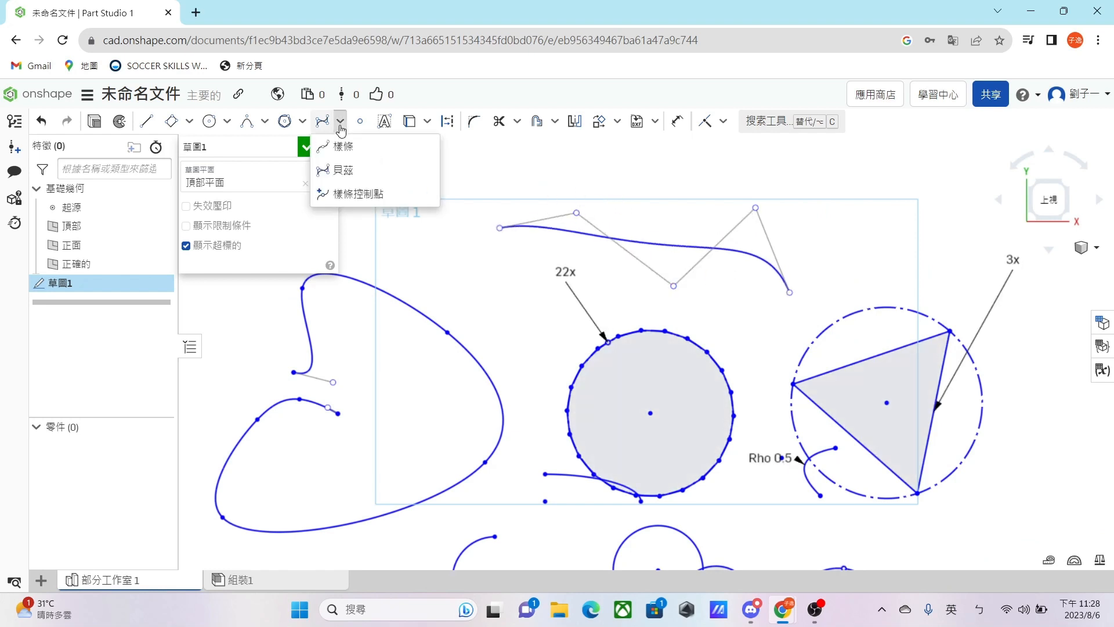
{"action": "left_click", "coordinate": [364, 193]}
{"action": "middle_click_drag", "start_coordinate": [281, 288], "coordinate": [452, 243]}
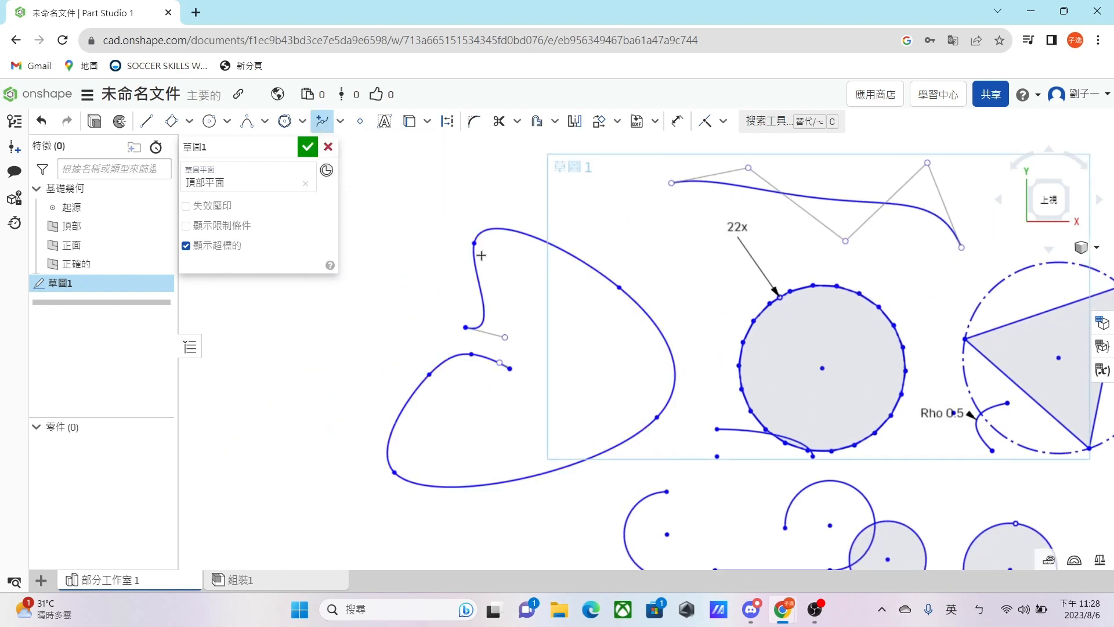
{"action": "left_click", "coordinate": [530, 236]}
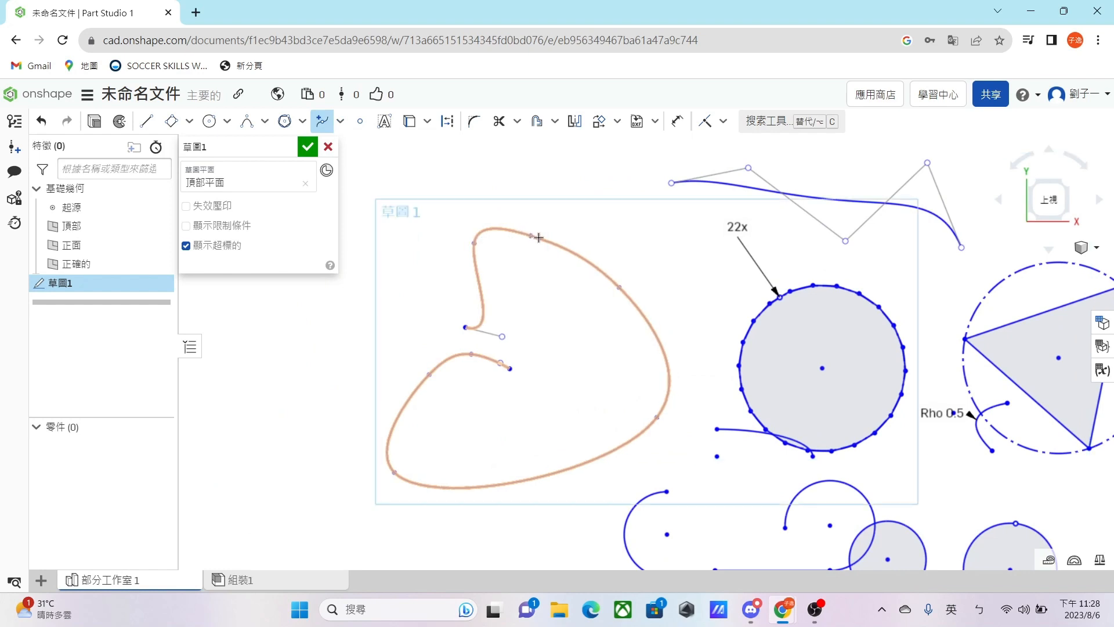
{"action": "left_click", "coordinate": [558, 472]}
{"action": "key", "text": "Escape"}
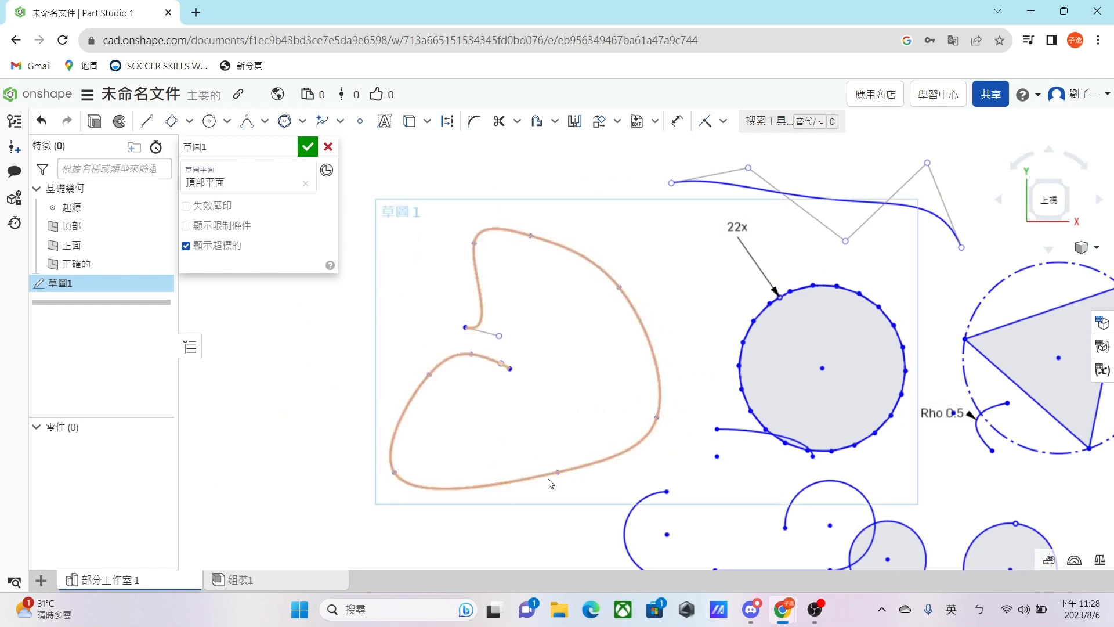
{"action": "left_click_drag", "start_coordinate": [558, 472], "coordinate": [557, 525]}
{"action": "left_click_drag", "start_coordinate": [529, 236], "coordinate": [574, 164]}
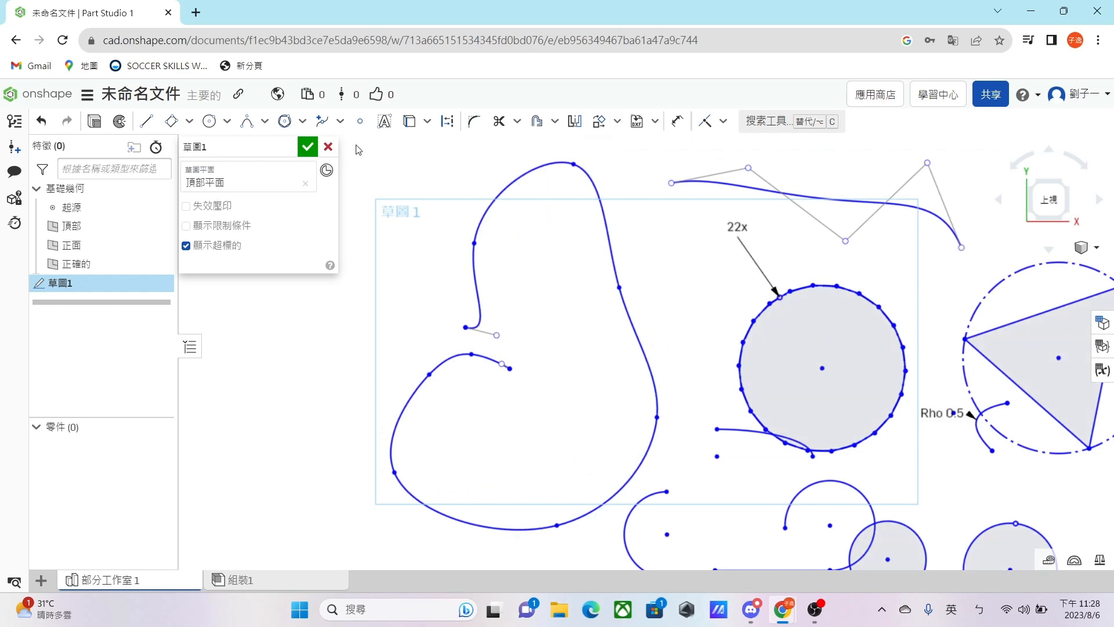
Place several sketch points between the freeform spline and the 22-sided polygon
{"action": "left_click", "coordinate": [340, 120]}
{"action": "left_click", "coordinate": [360, 121]}
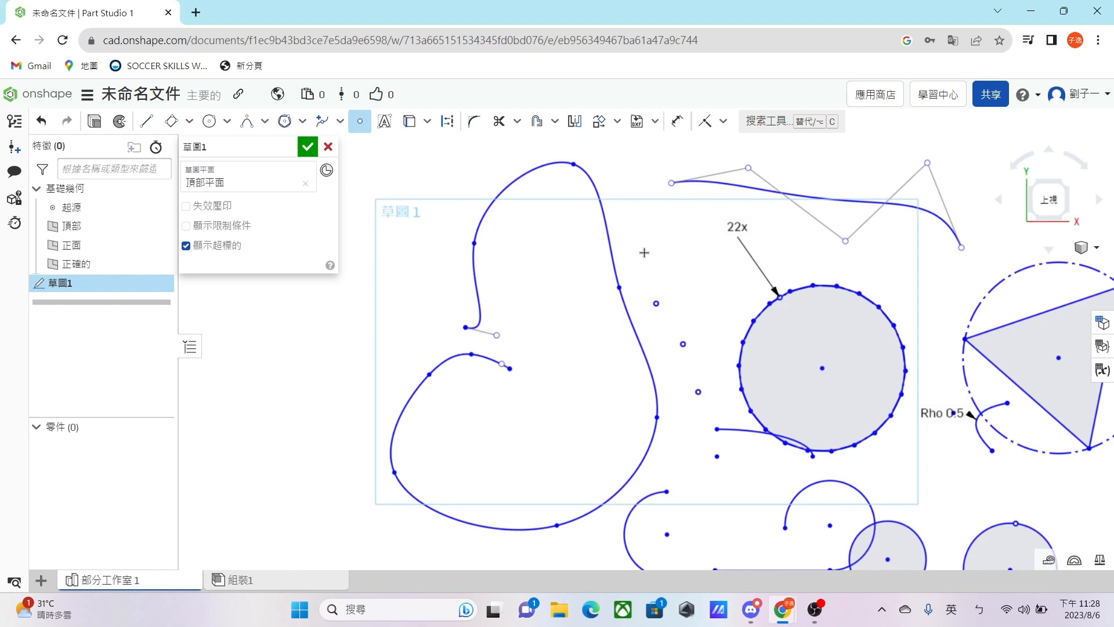
Select all the sketch geometry and delete it to empty the sketch
{"action": "scroll", "coordinate": [612, 290], "scroll_direction": "down", "scroll_amount": 5}
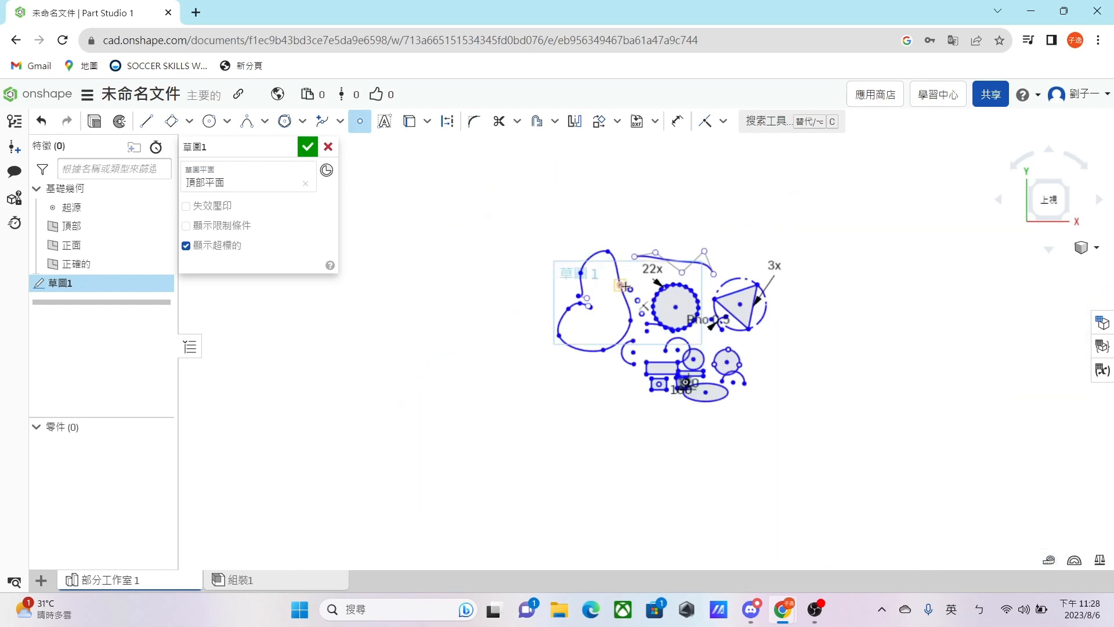
{"action": "key", "text": "Escape"}
{"action": "mouse_move", "coordinate": [385, 231]}
{"action": "left_mouse_down"}
{"action": "mouse_move", "coordinate": [885, 351]}
{"action": "mouse_move", "coordinate": [851, 369]}
{"action": "left_mouse_up"}
{"action": "key", "text": "Delete"}
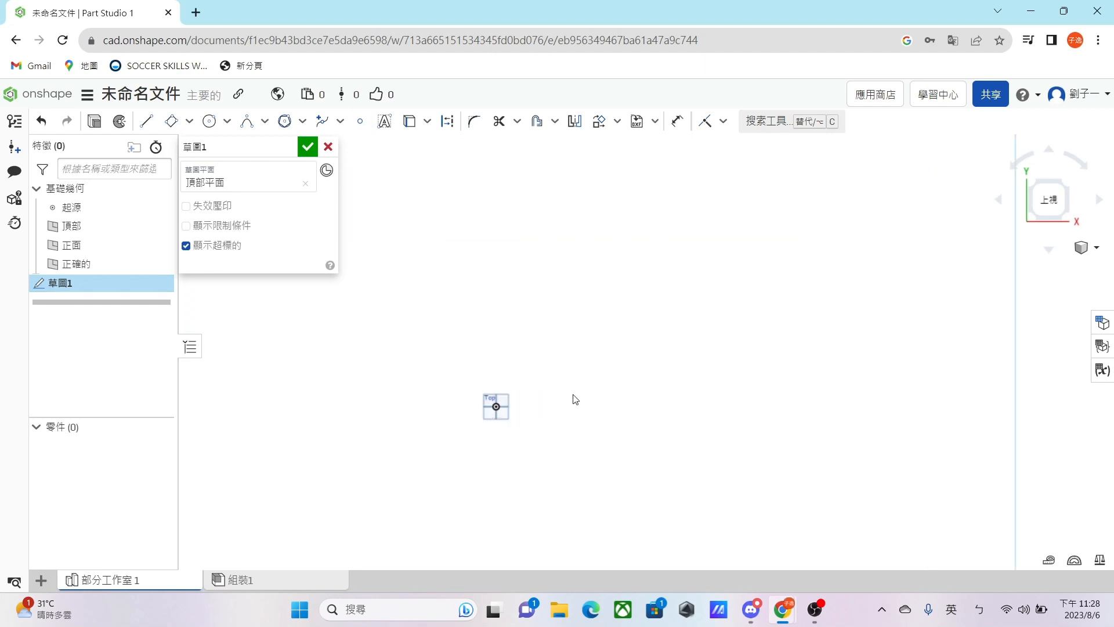
Add the sketch text "123" in a wide text box drawn across the origin
{"action": "key", "text": "f"}
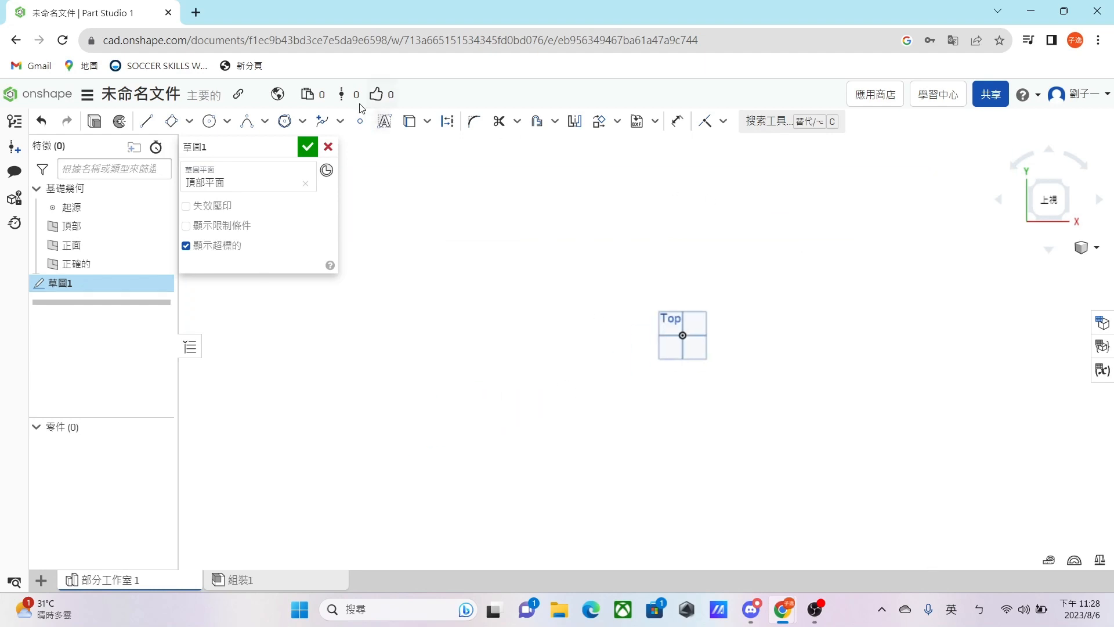
{"action": "left_click", "coordinate": [384, 121]}
{"action": "left_click", "coordinate": [476, 246]}
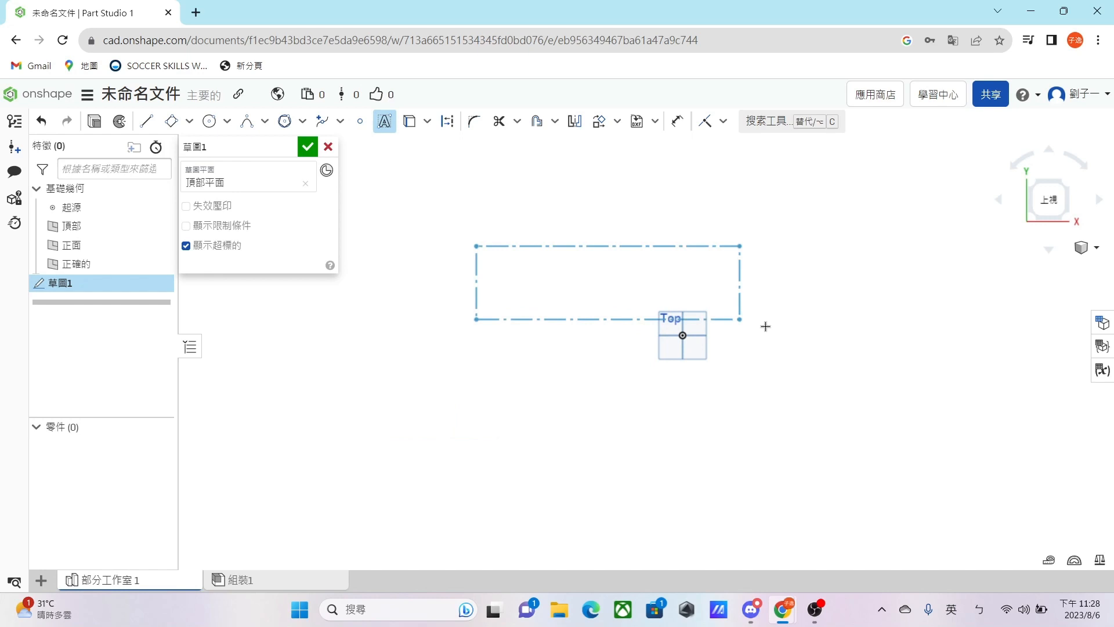
{"action": "left_click", "coordinate": [917, 412]}
{"action": "type", "text": "123"}
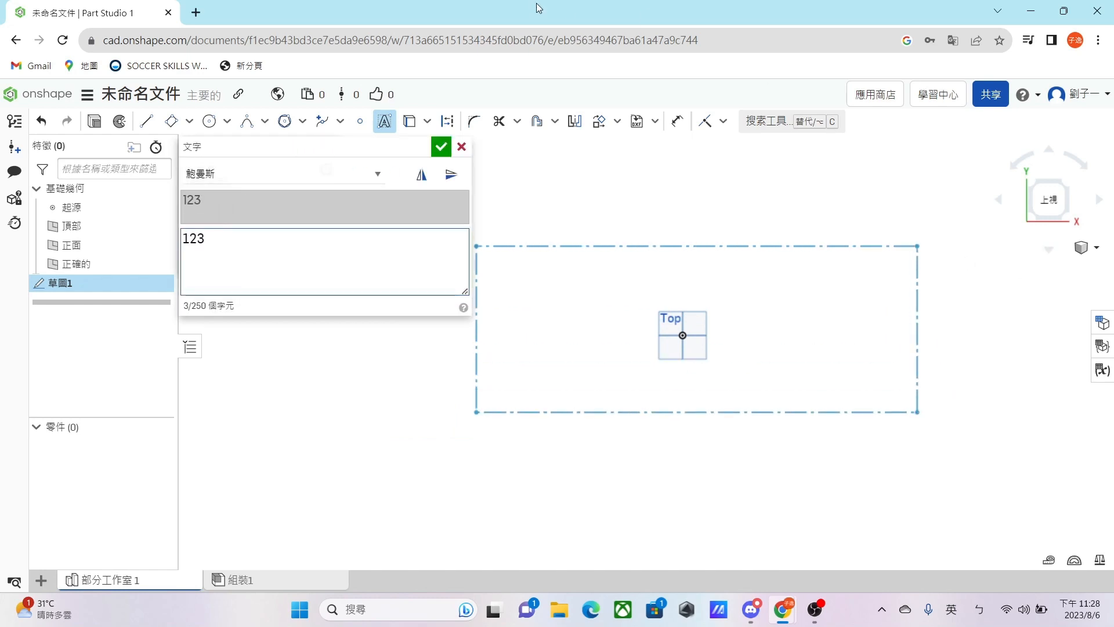
{"action": "left_click", "coordinate": [441, 146]}
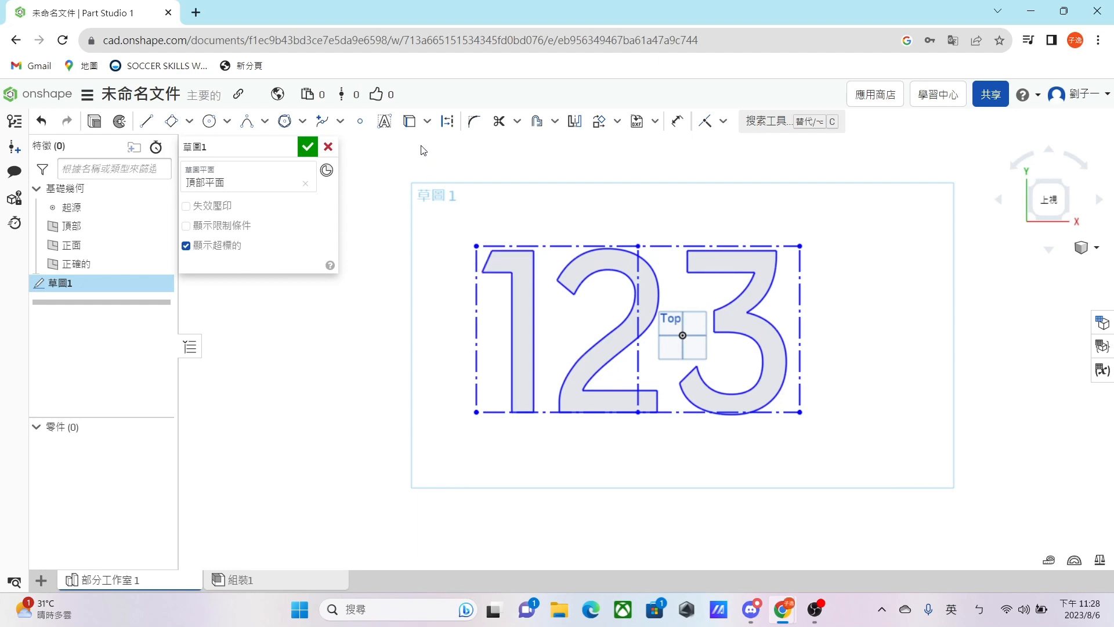
Sketch a closed construction-line triangle above the text, with a horizontal top side about 1703 long and a short side about 228 long
{"action": "left_click", "coordinate": [427, 121]}
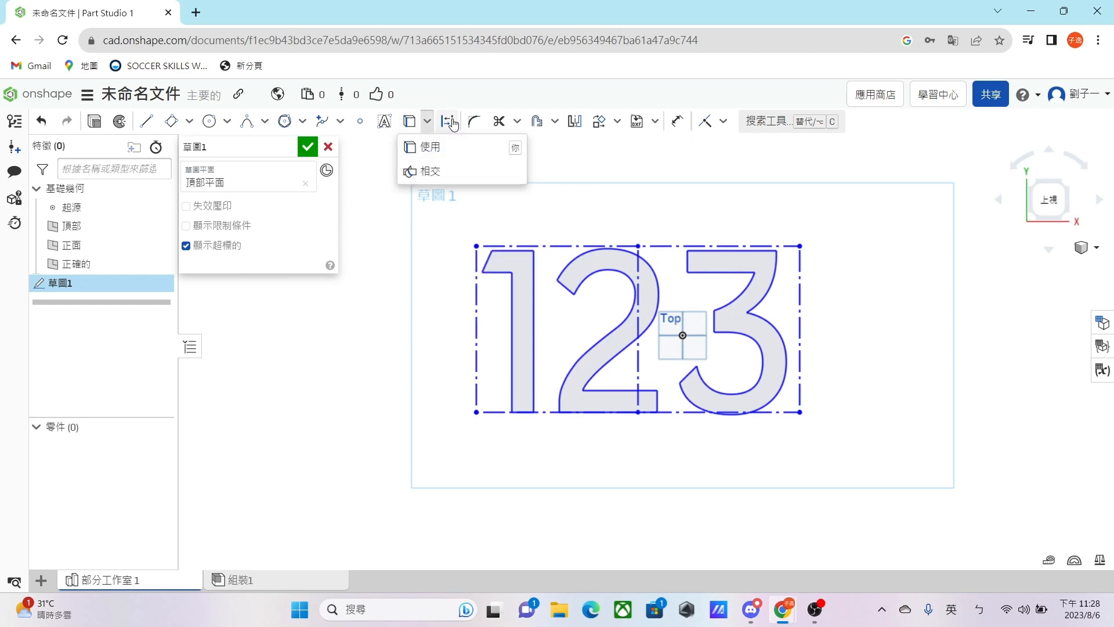
{"action": "left_click", "coordinate": [452, 122]}
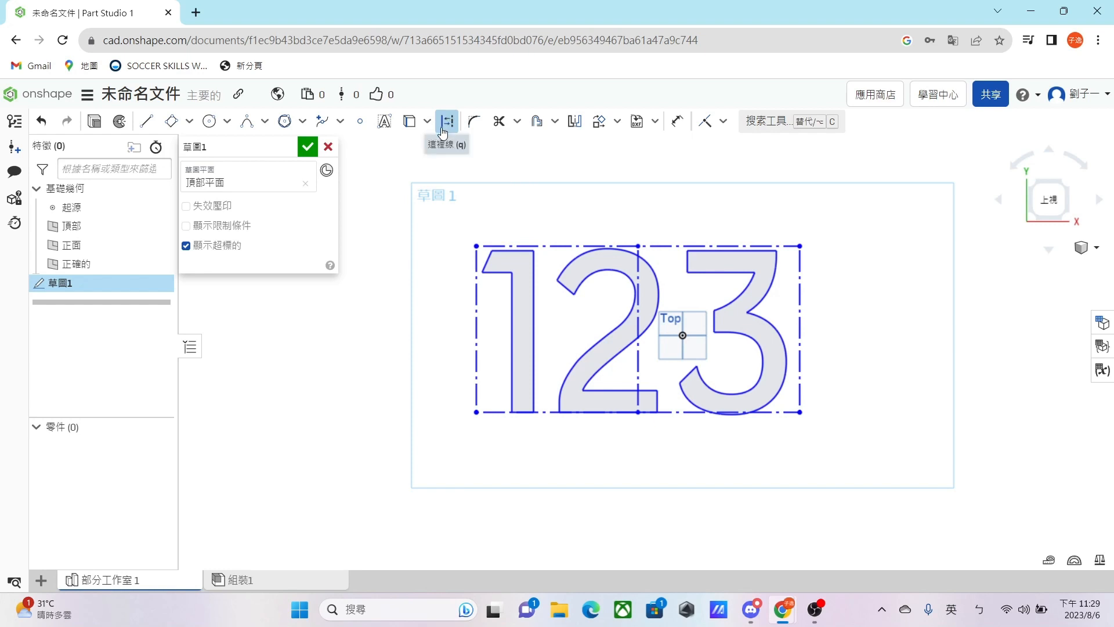
{"action": "left_click", "coordinate": [147, 120]}
{"action": "left_click", "coordinate": [425, 262]}
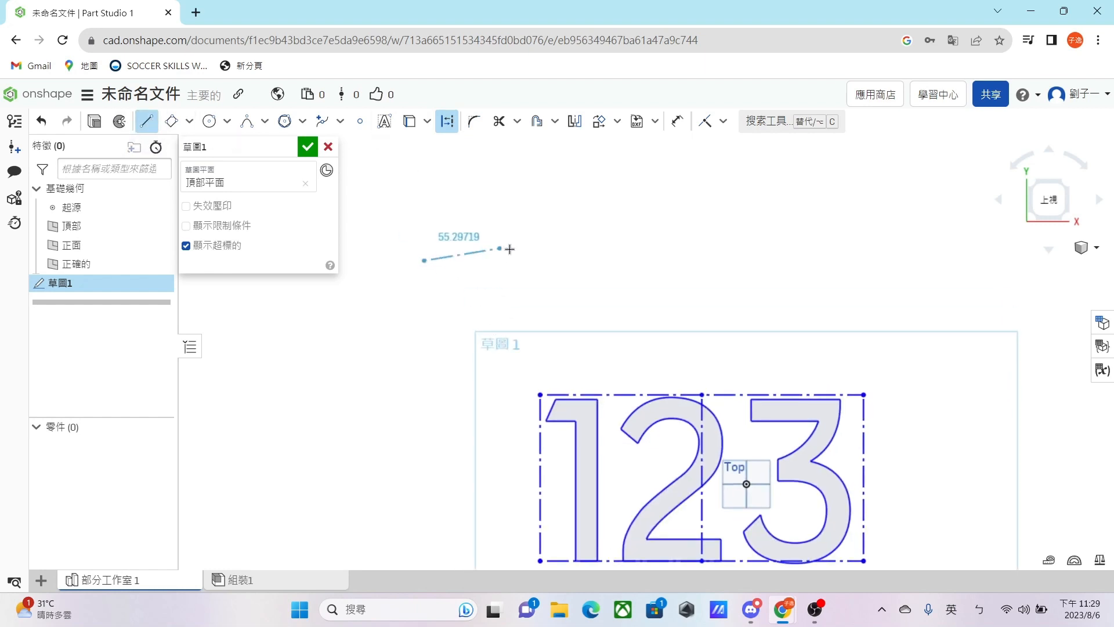
{"action": "left_click", "coordinate": [964, 261]}
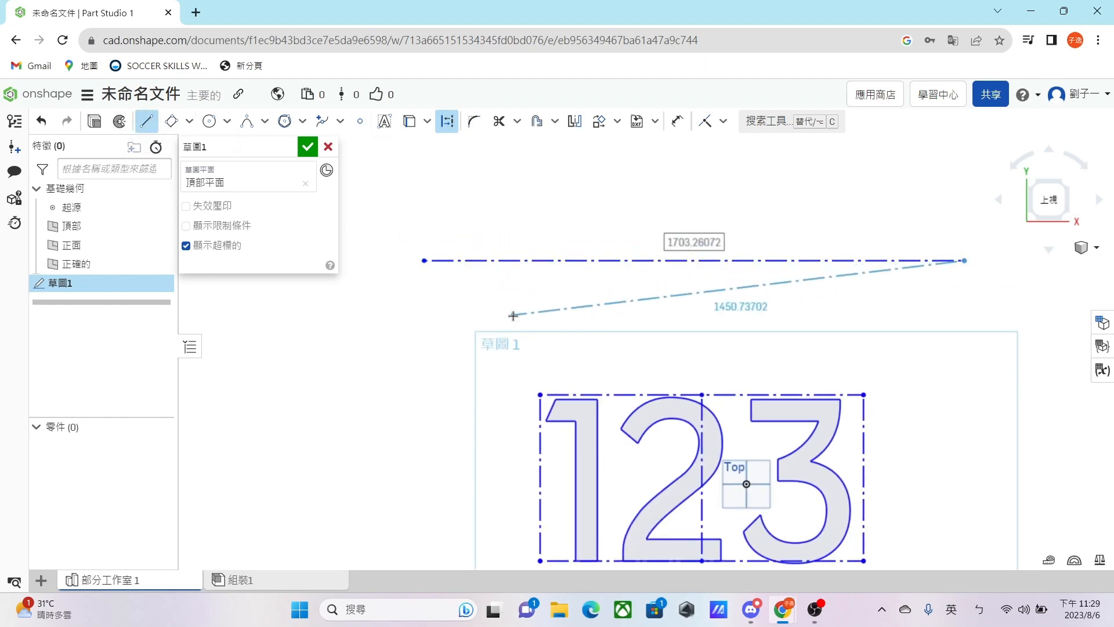
{"action": "left_click", "coordinate": [473, 314]}
{"action": "left_click", "coordinate": [425, 262]}
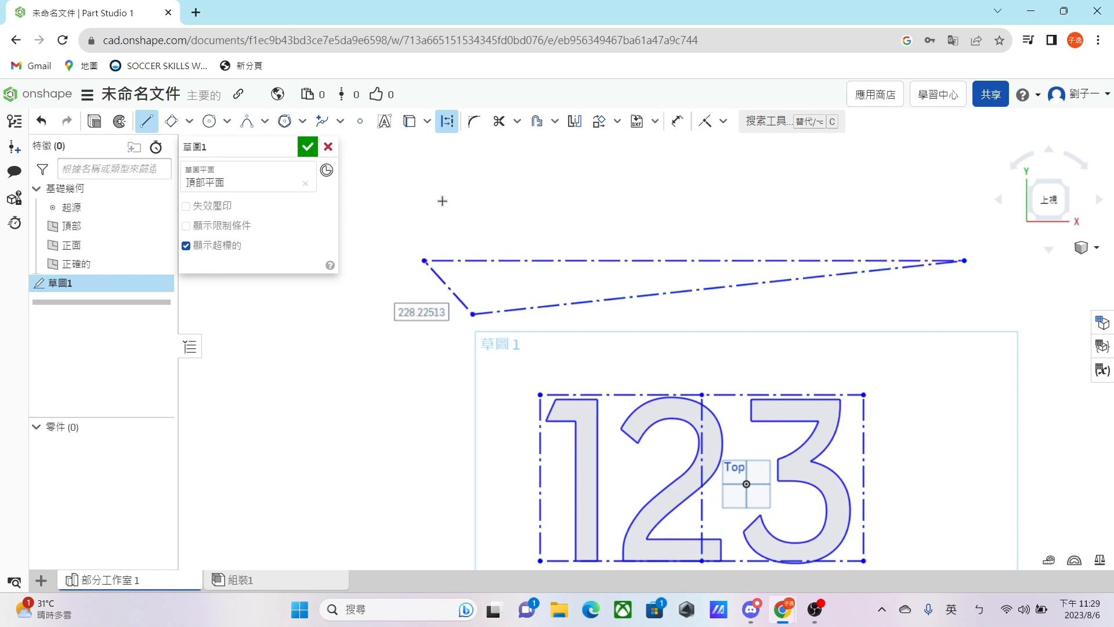
Sketch a closed solid-line triangle above the construction triangle, with a horizontal top side about 1349 long and a short side about 242 long
{"action": "left_click", "coordinate": [424, 198]}
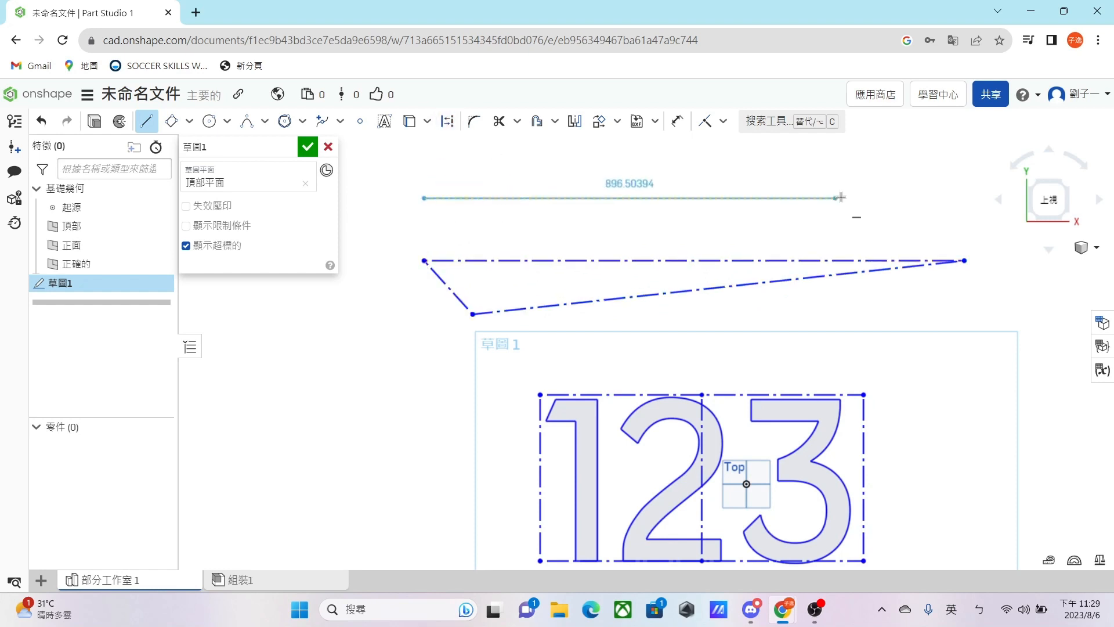
{"action": "left_click", "coordinate": [852, 198]}
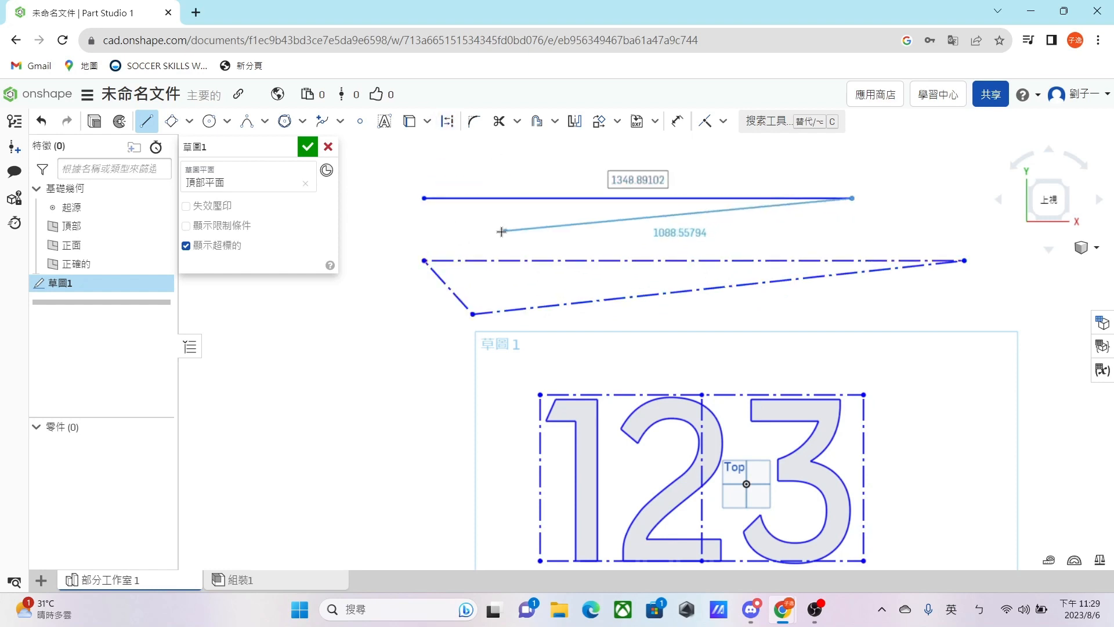
{"action": "left_click", "coordinate": [424, 198]}
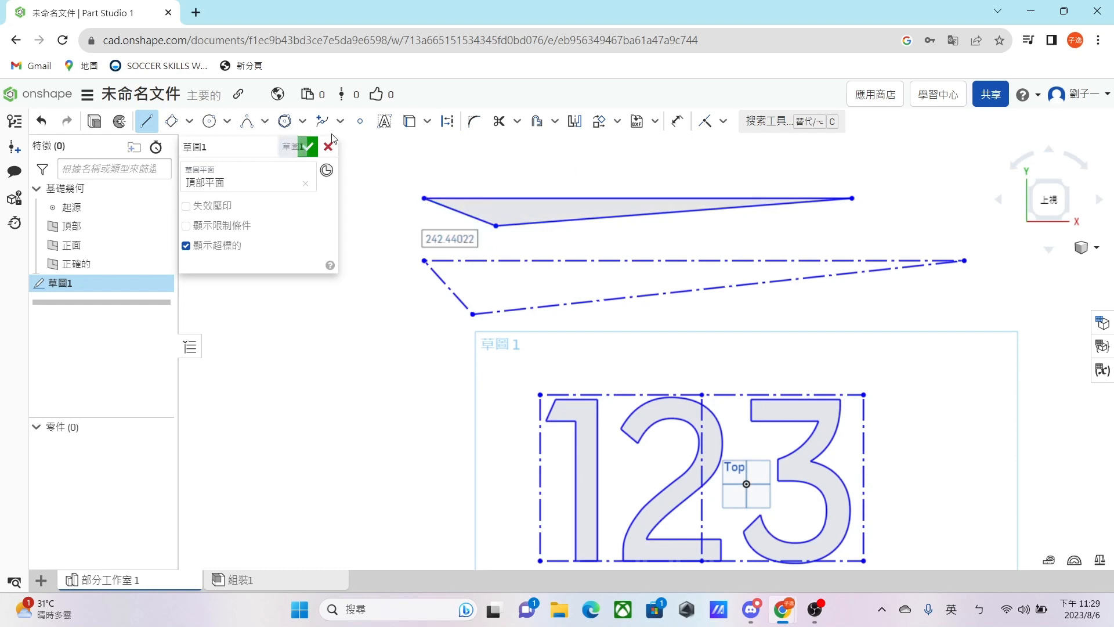
Fillet the upper left corner of the solid-line triangle with a 20 mm radius
{"action": "left_click", "coordinate": [477, 122]}
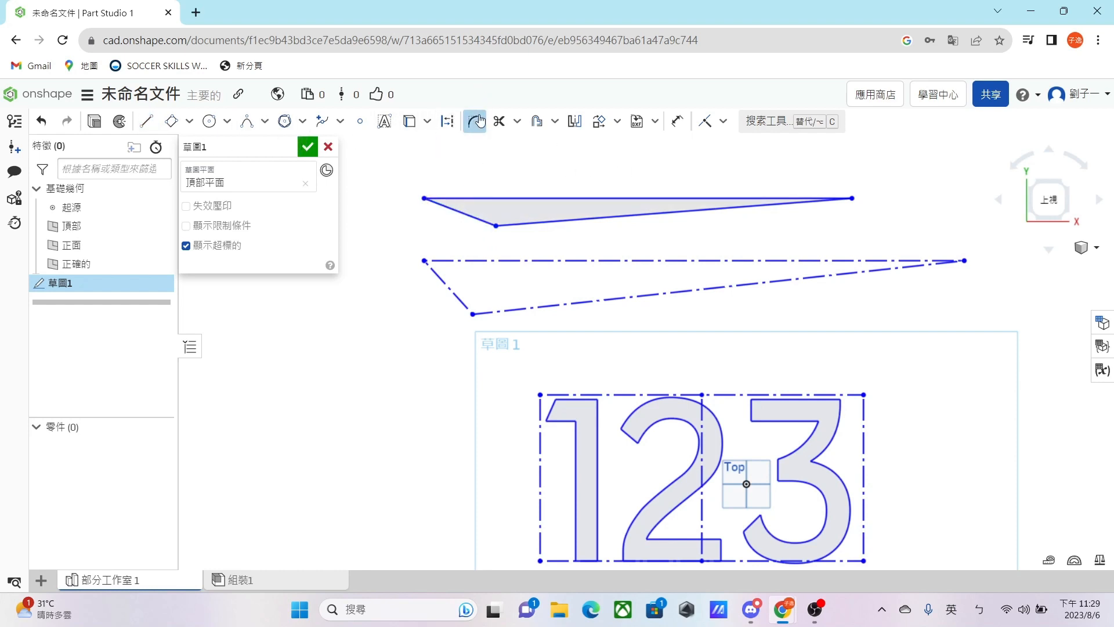
{"action": "left_click", "coordinate": [424, 196]}
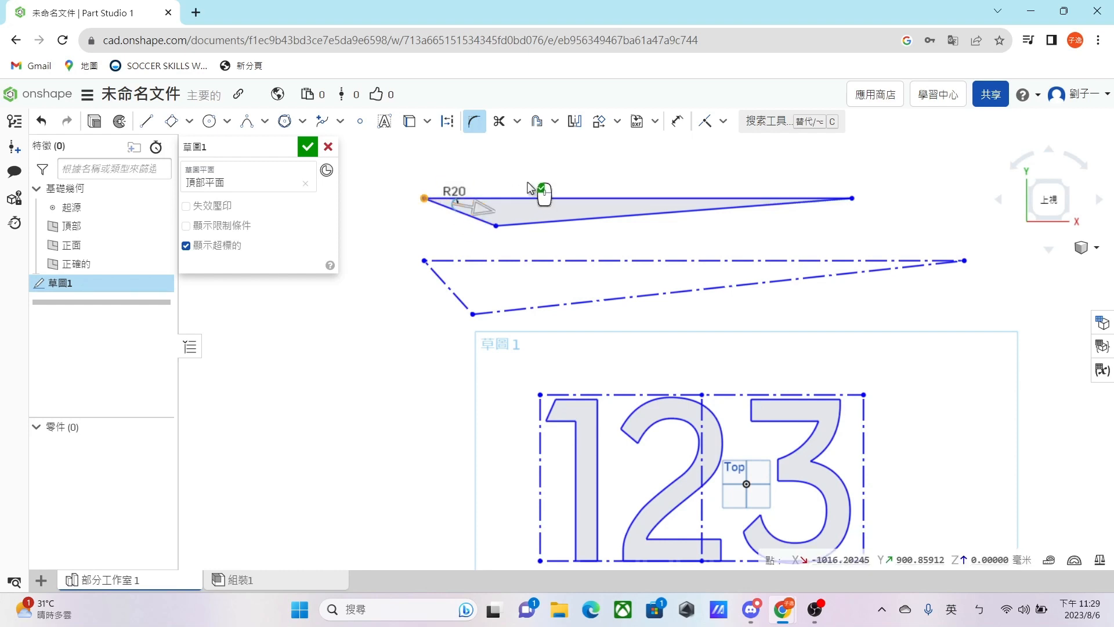
{"action": "left_click", "coordinate": [458, 204]}
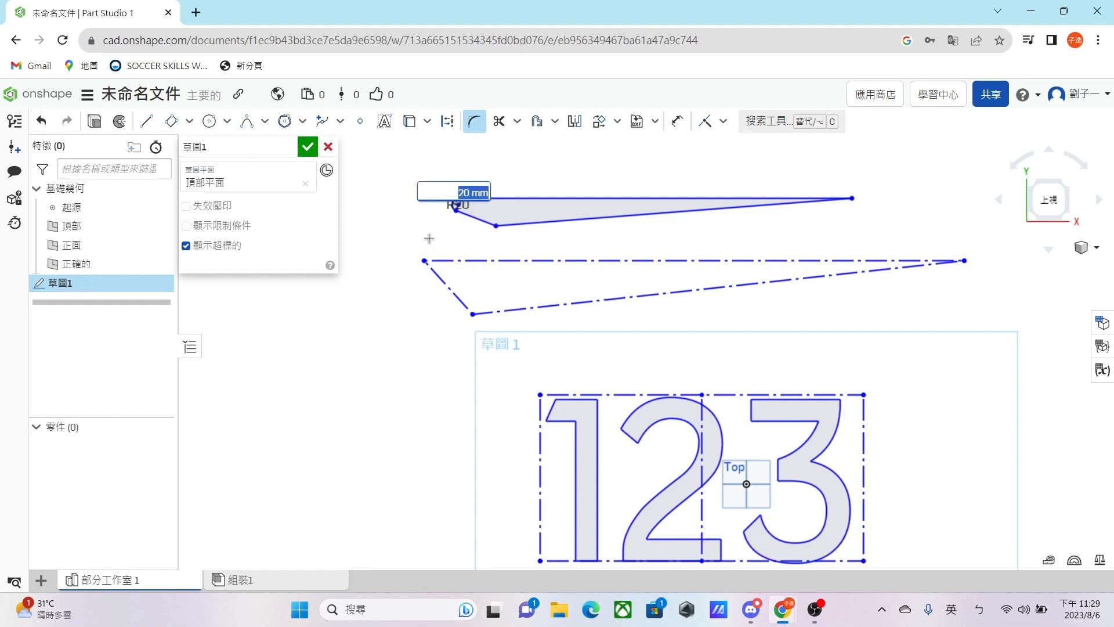
{"action": "key", "text": "Return"}
{"action": "scroll", "coordinate": [585, 168], "scroll_direction": "up", "scroll_amount": 5}
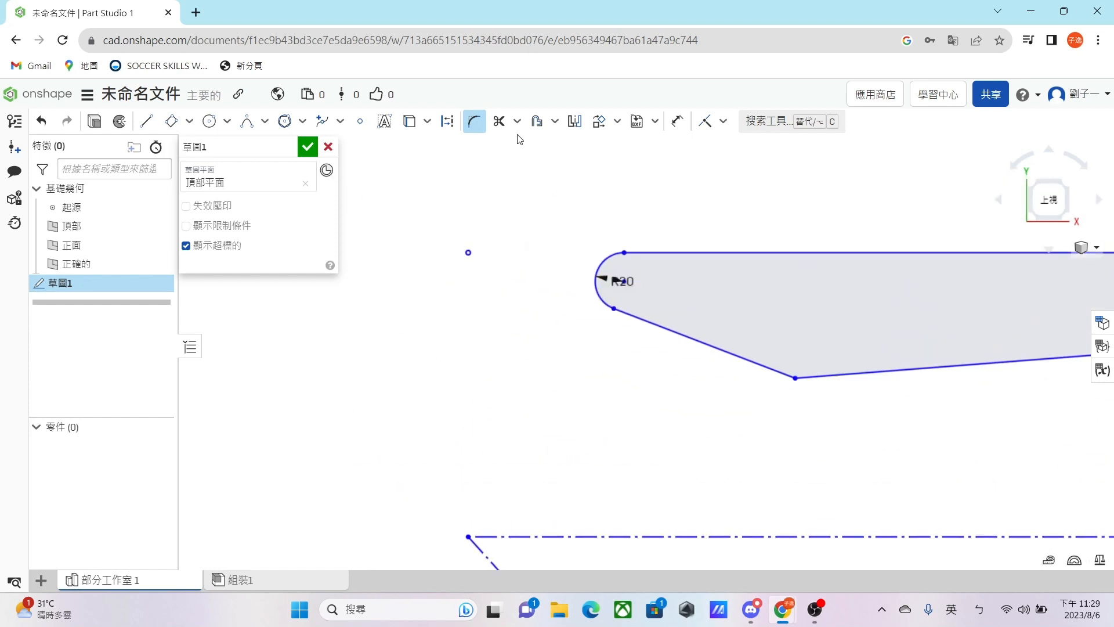
Trim away the solid triangle's horizontal top side and its long sloping side, keeping the fillet and short side
{"action": "left_click", "coordinate": [517, 121]}
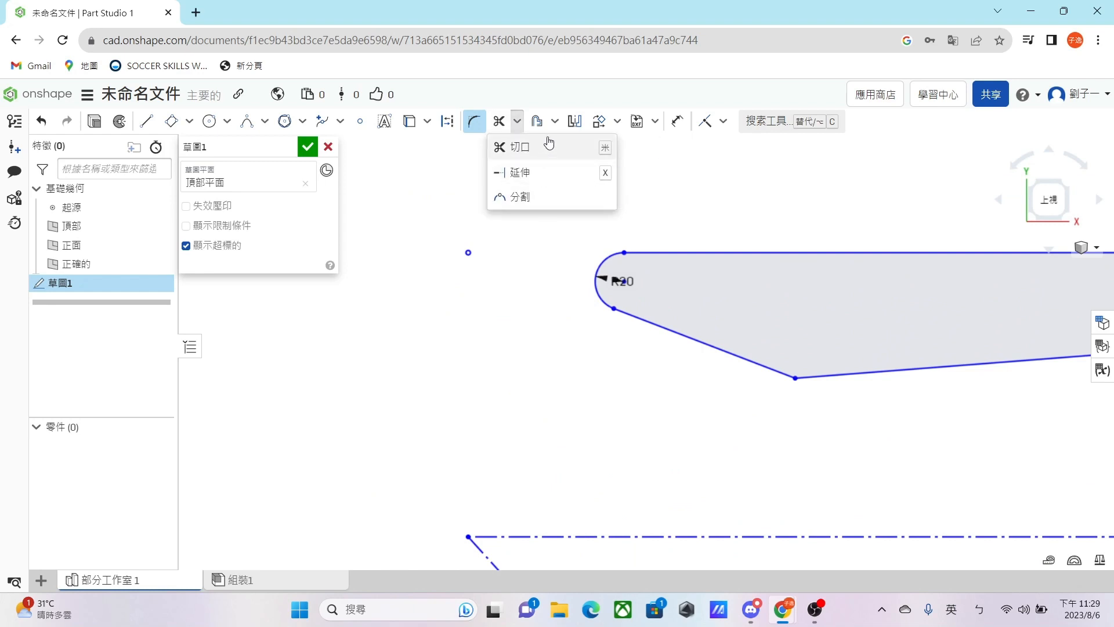
{"action": "left_click", "coordinate": [549, 146]}
{"action": "scroll", "coordinate": [706, 309], "scroll_direction": "down", "scroll_amount": 5}
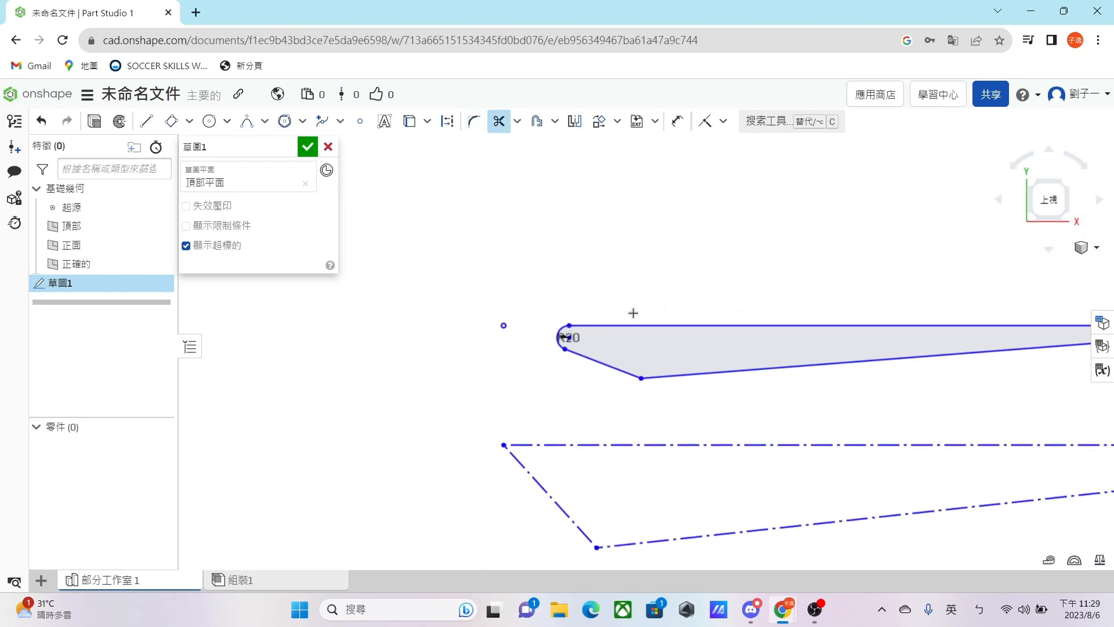
{"action": "scroll", "coordinate": [633, 313], "scroll_direction": "down", "scroll_amount": 6}
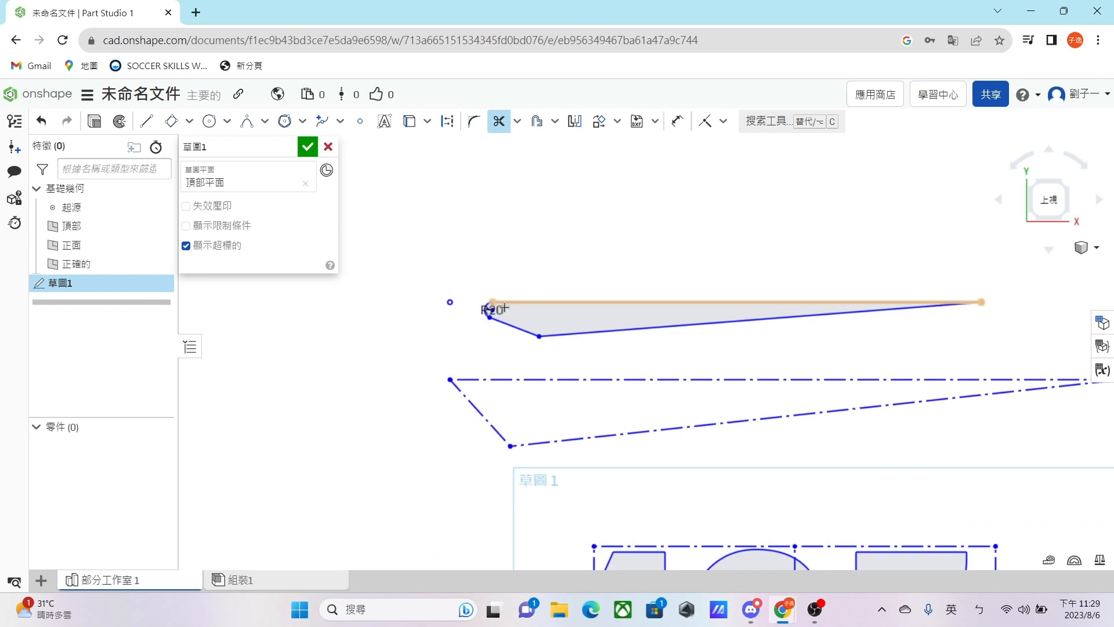
{"action": "mouse_move", "coordinate": [473, 275]}
{"action": "left_mouse_down"}
{"action": "mouse_move", "coordinate": [563, 264]}
{"action": "mouse_move", "coordinate": [1079, 309]}
{"action": "left_mouse_up"}
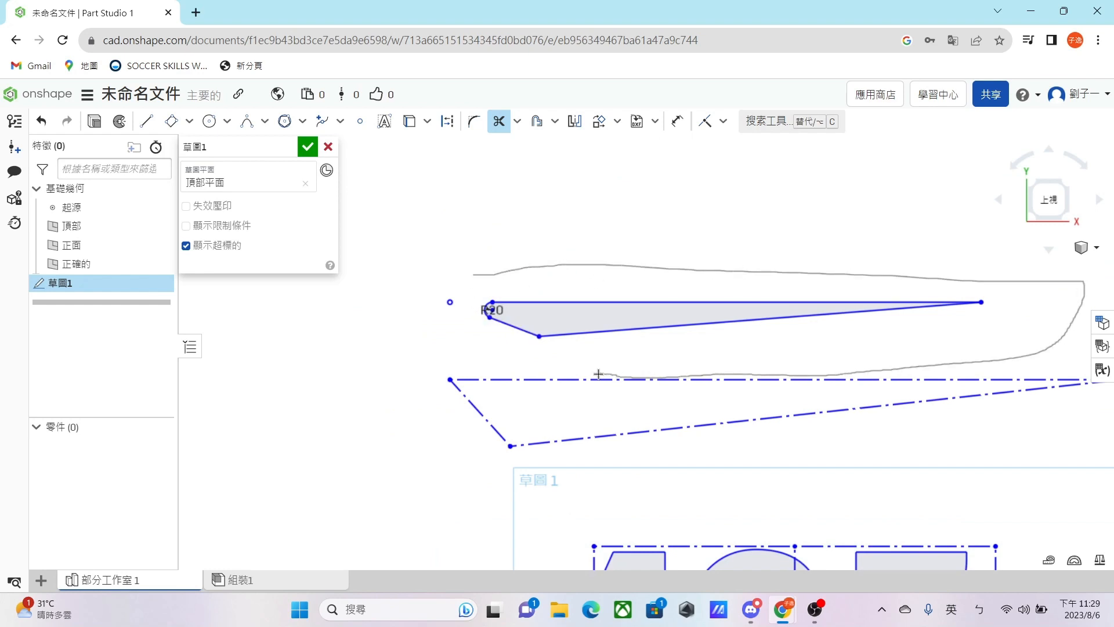
{"action": "left_click_drag", "start_coordinate": [476, 273], "coordinate": [486, 269]}
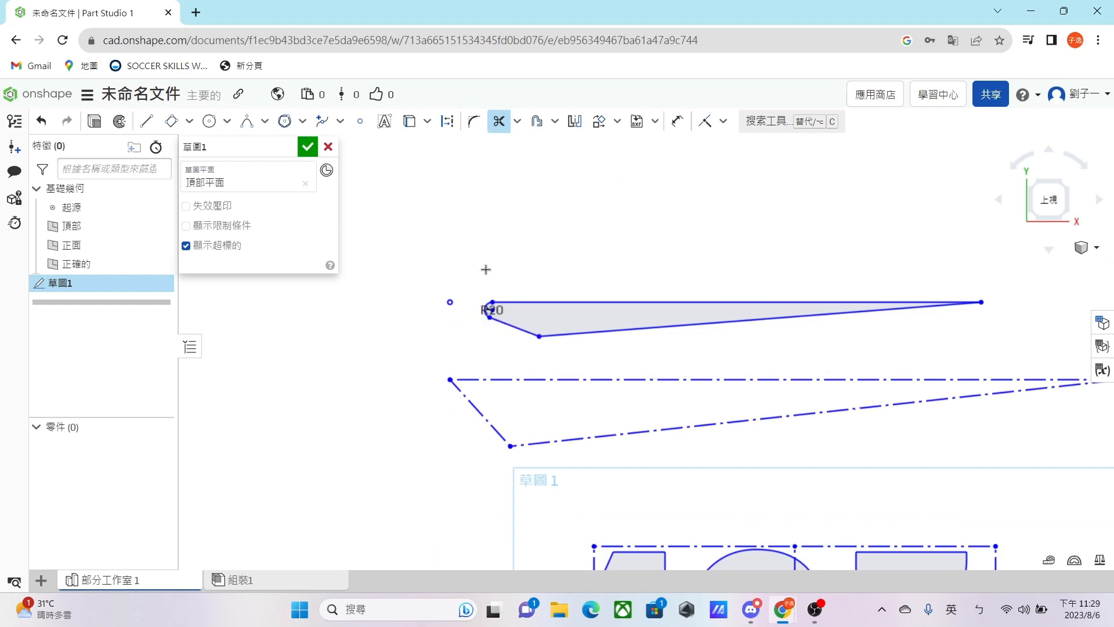
{"action": "left_click_drag", "start_coordinate": [613, 218], "coordinate": [803, 340]}
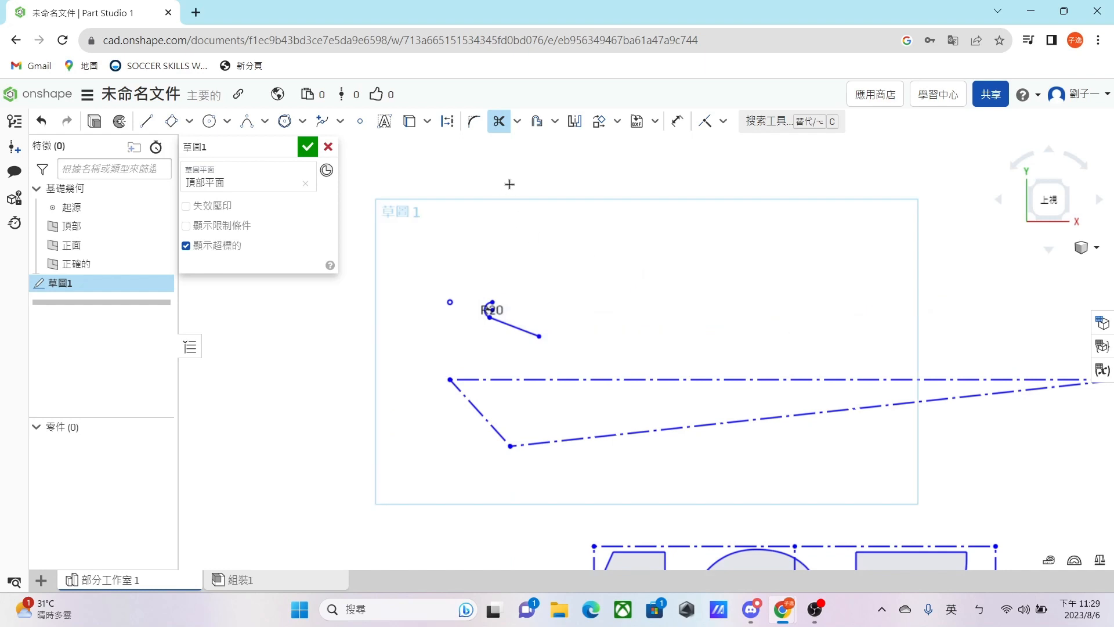
Try to extend the short side of the construction triangle
{"action": "left_click", "coordinate": [517, 120]}
{"action": "left_click", "coordinate": [518, 172]}
{"action": "middle_click_drag", "start_coordinate": [646, 311], "coordinate": [820, 268]}
{"action": "mouse_move", "coordinate": [622, 337]}
{"action": "left_mouse_down"}
{"action": "mouse_move", "coordinate": [473, 342]}
{"action": "mouse_move", "coordinate": [625, 339]}
{"action": "left_mouse_up"}
Split the construction triangle's horizontal top side about a quarter of its length from the left end and select both segments to check the split
{"action": "left_click", "coordinate": [517, 121]}
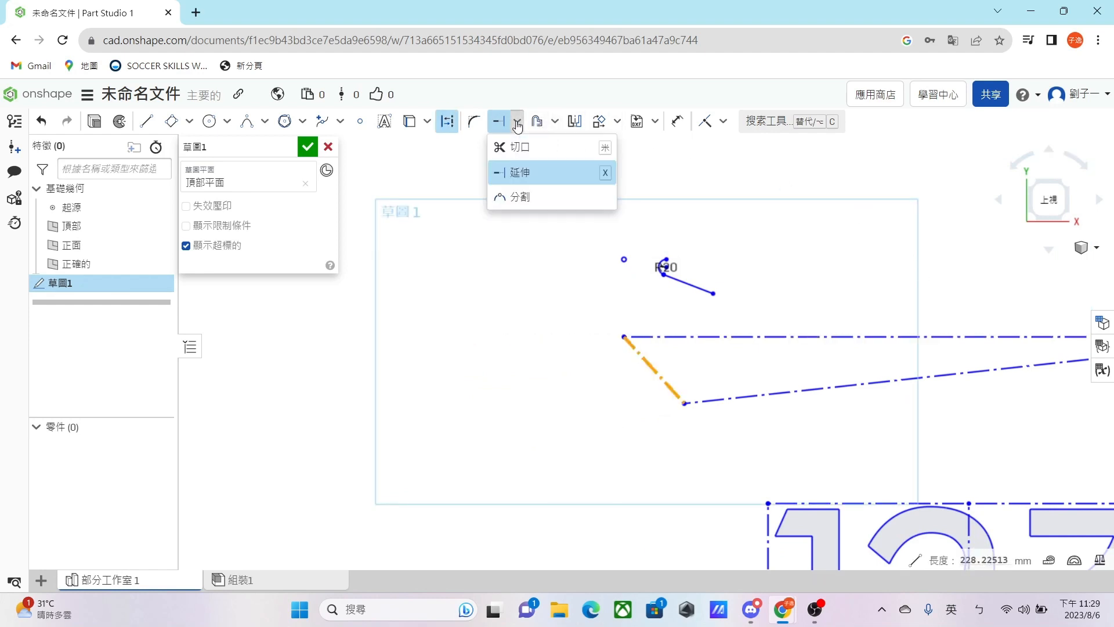
{"action": "left_click", "coordinate": [551, 195]}
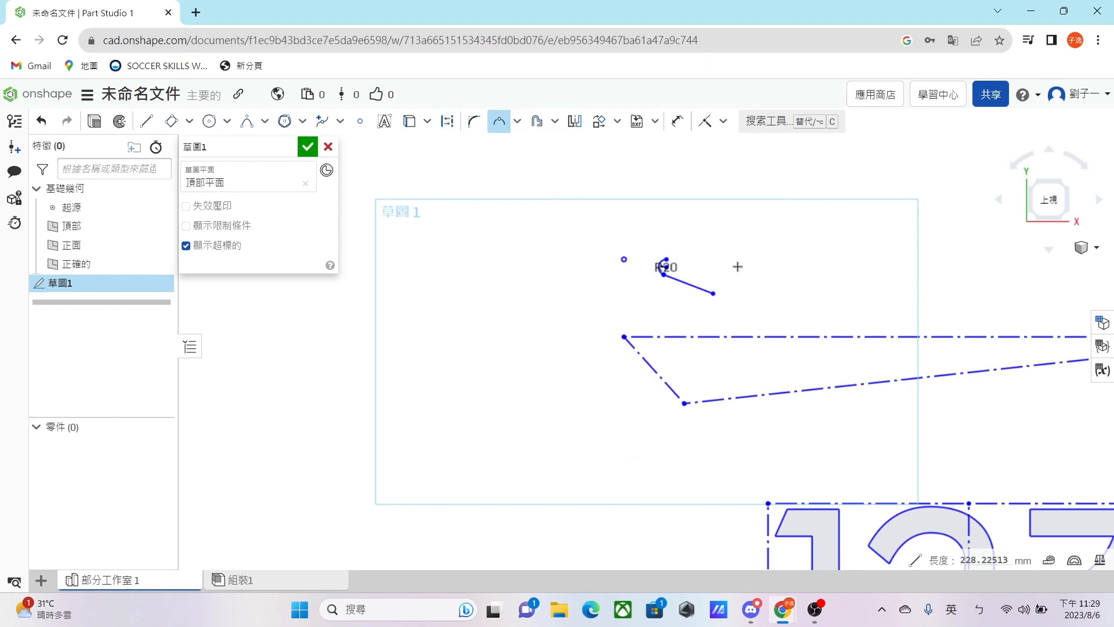
{"action": "left_click", "coordinate": [749, 337]}
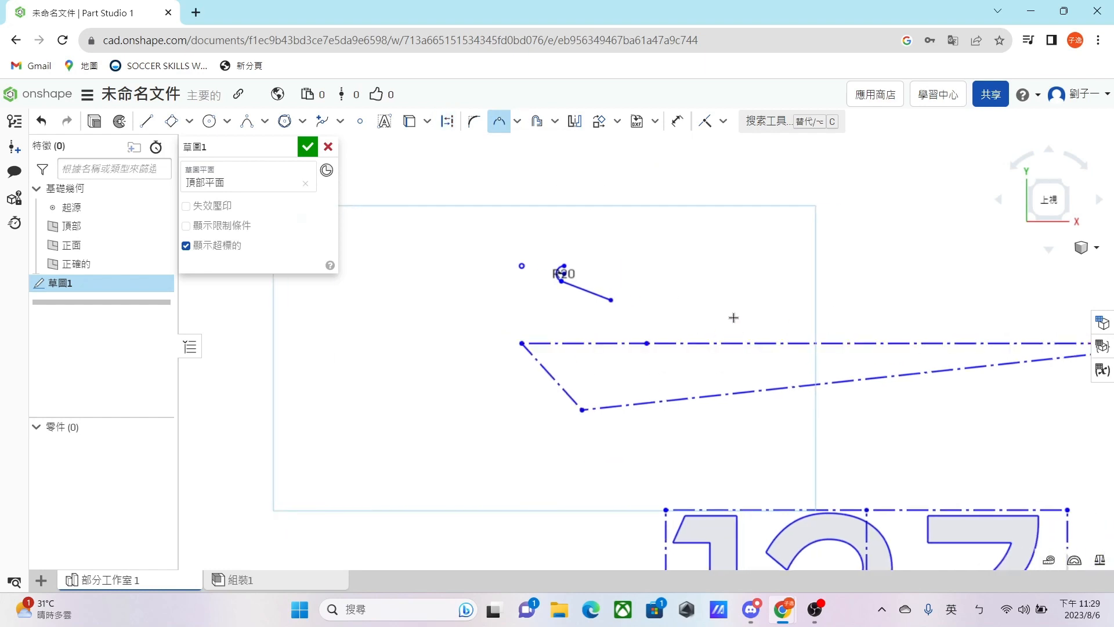
{"action": "key", "text": "Escape"}
{"action": "left_click", "coordinate": [723, 342]}
{"action": "left_click", "coordinate": [628, 343]}
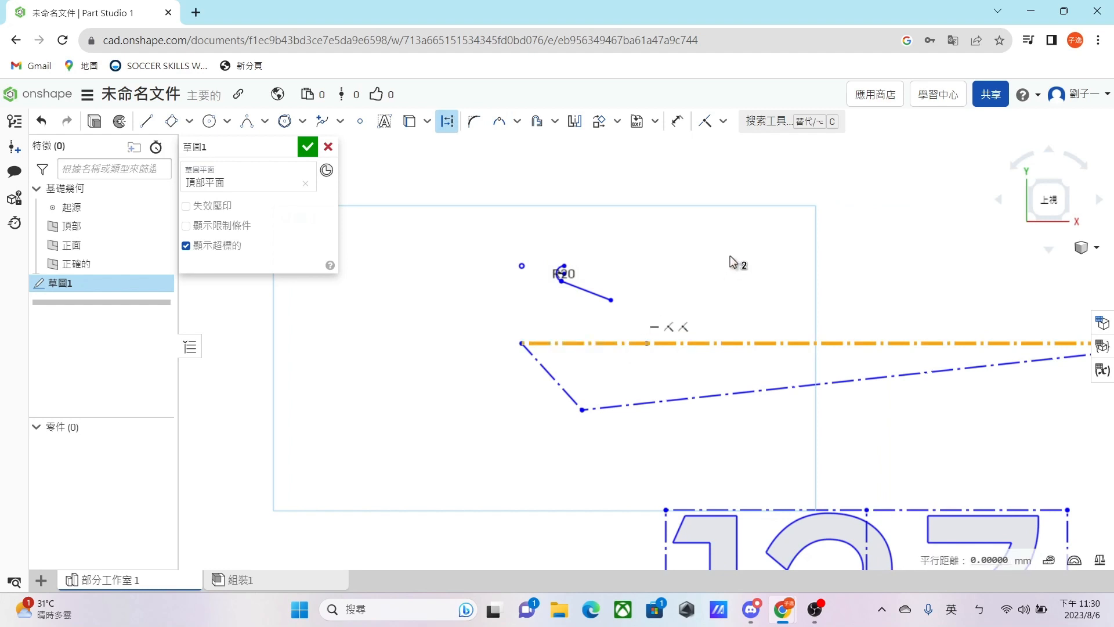
{"action": "key", "text": "Escape"}
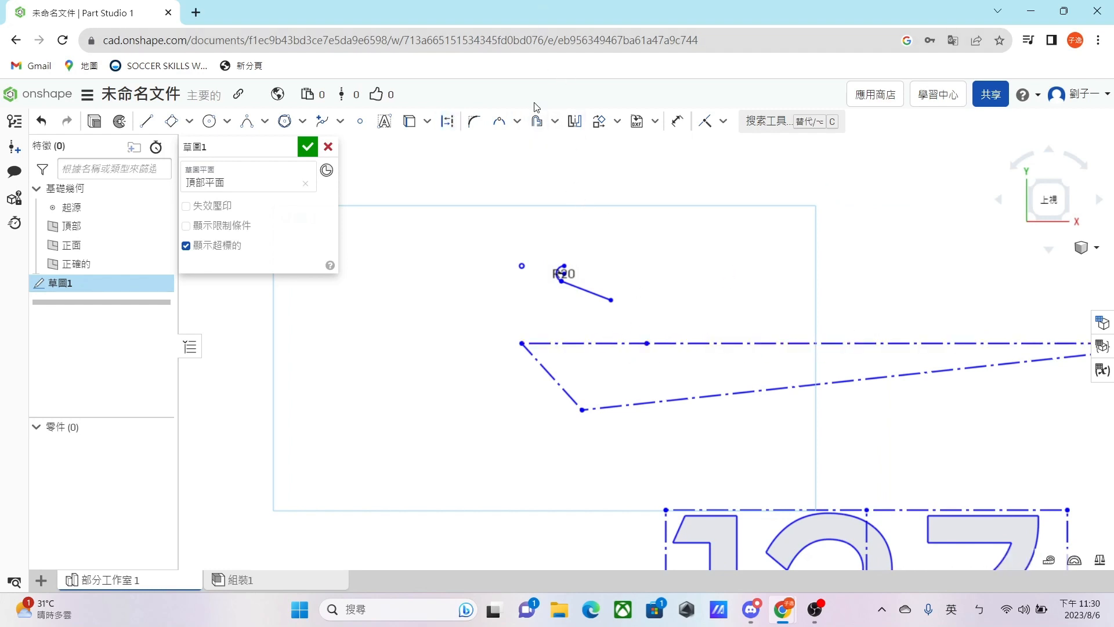
Offset the whole construction triangle outward by 40 mm
{"action": "left_click", "coordinate": [517, 121]}
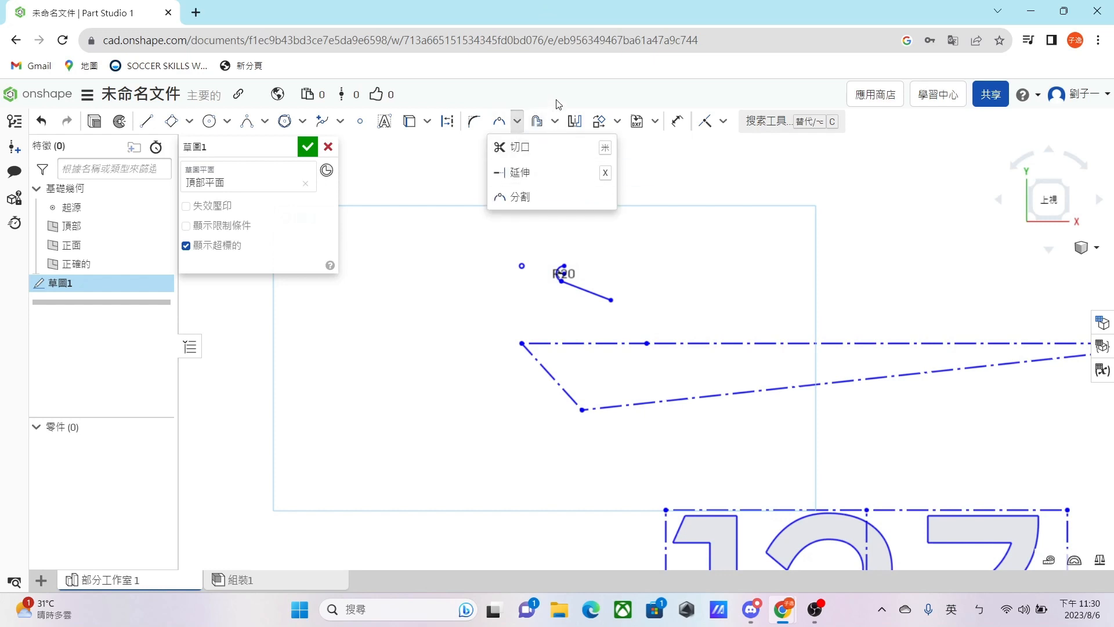
{"action": "left_click", "coordinate": [556, 121]}
{"action": "left_click", "coordinate": [554, 147]}
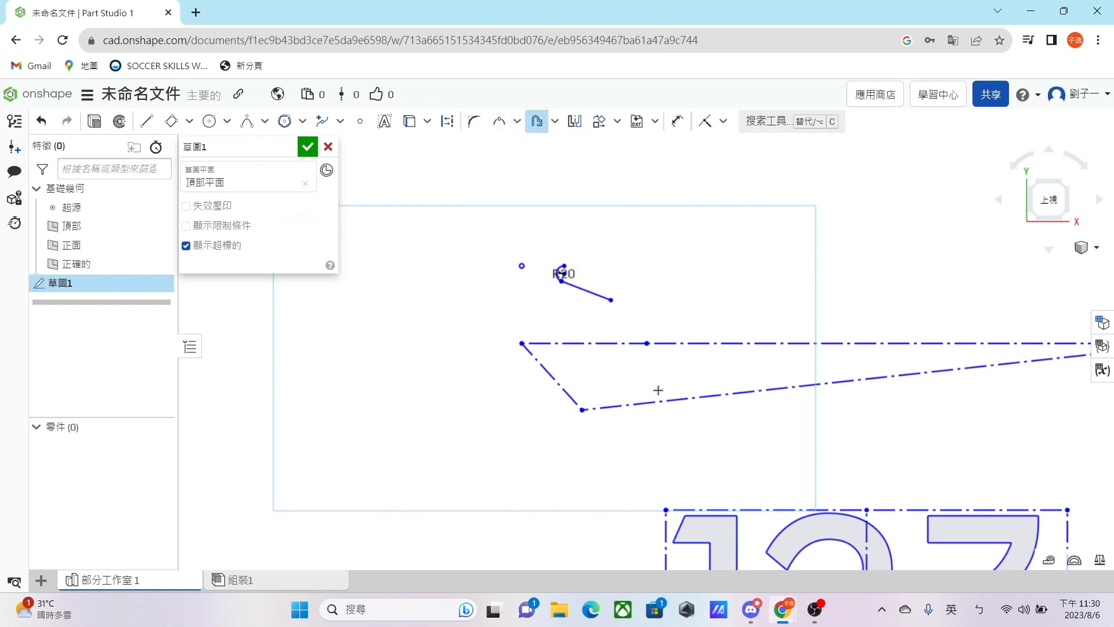
{"action": "middle_click_drag", "start_coordinate": [502, 365], "coordinate": [403, 383]}
{"action": "left_click_drag", "start_coordinate": [394, 348], "coordinate": [1108, 463]}
{"action": "middle_click_drag", "start_coordinate": [1035, 441], "coordinate": [783, 443]}
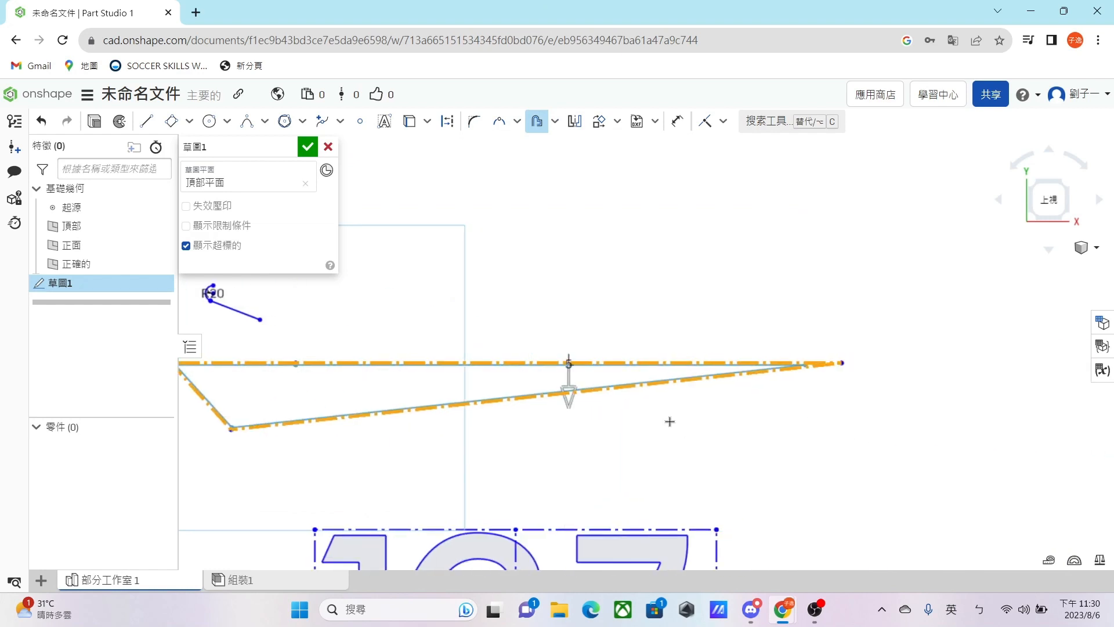
{"action": "left_click_drag", "start_coordinate": [564, 400], "coordinate": [581, 358]}
{"action": "middle_click_drag", "start_coordinate": [629, 385], "coordinate": [696, 410]}
{"action": "scroll", "coordinate": [695, 409], "scroll_direction": "down", "scroll_amount": 5}
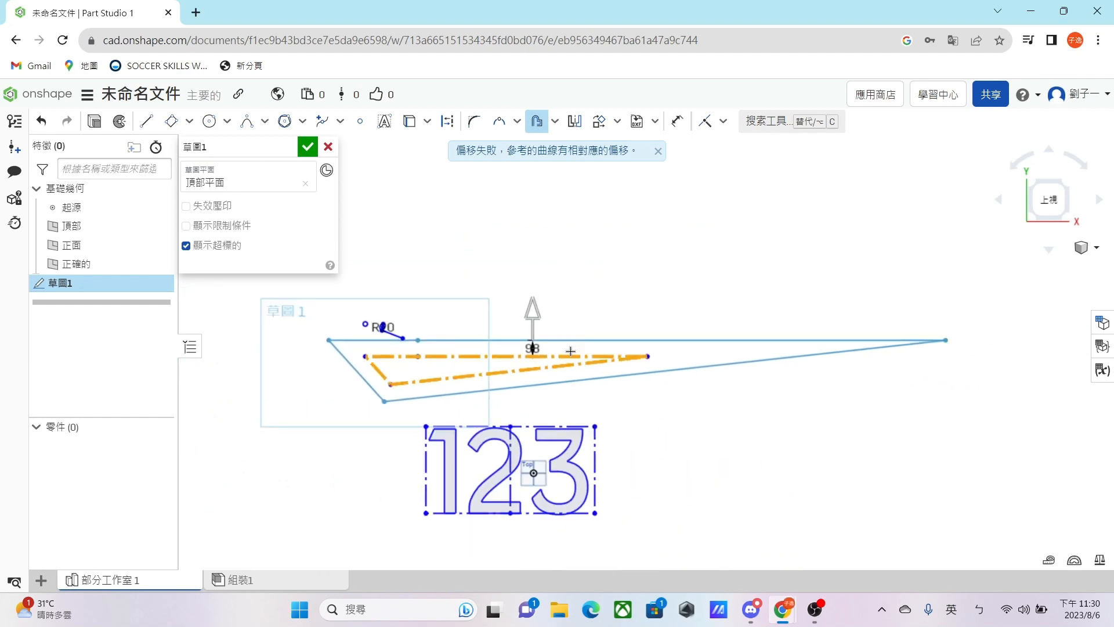
{"action": "left_click_drag", "start_coordinate": [540, 315], "coordinate": [540, 324]}
{"action": "scroll", "coordinate": [540, 324], "scroll_direction": "up", "scroll_amount": 4}
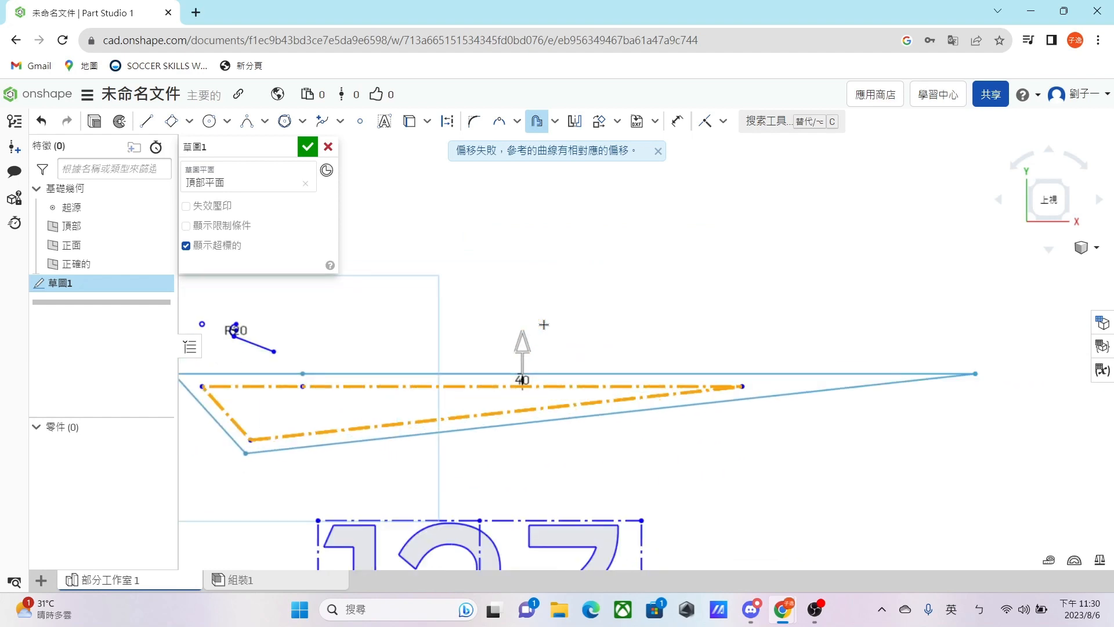
{"action": "left_click", "coordinate": [617, 279]}
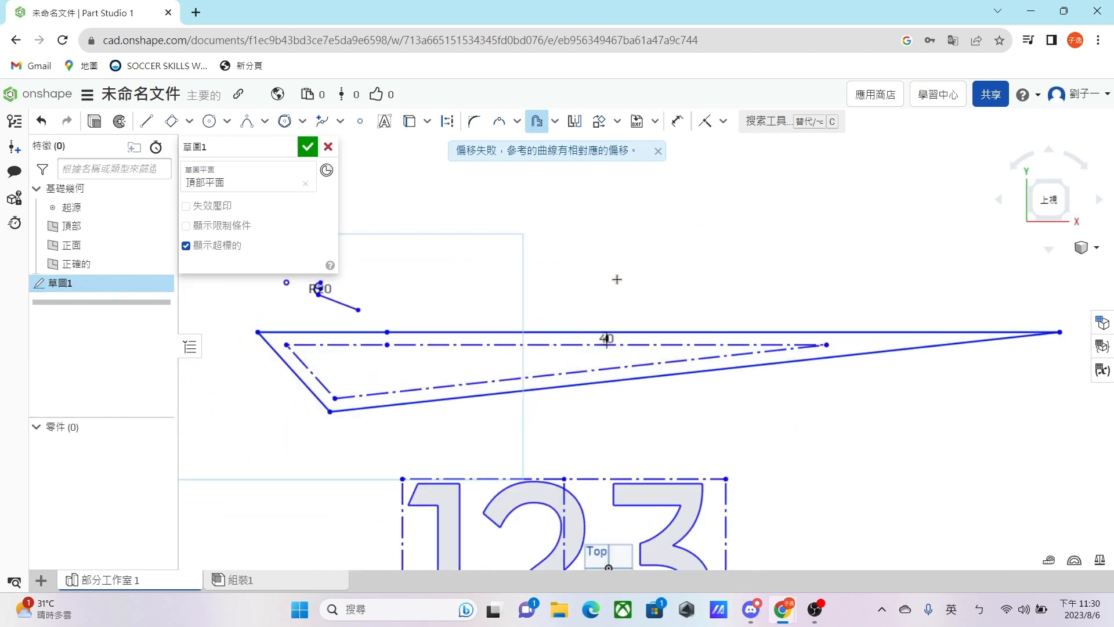
Sketch a corner rectangle about 1681 mm wide above the offset triangle
{"action": "left_click", "coordinate": [555, 120]}
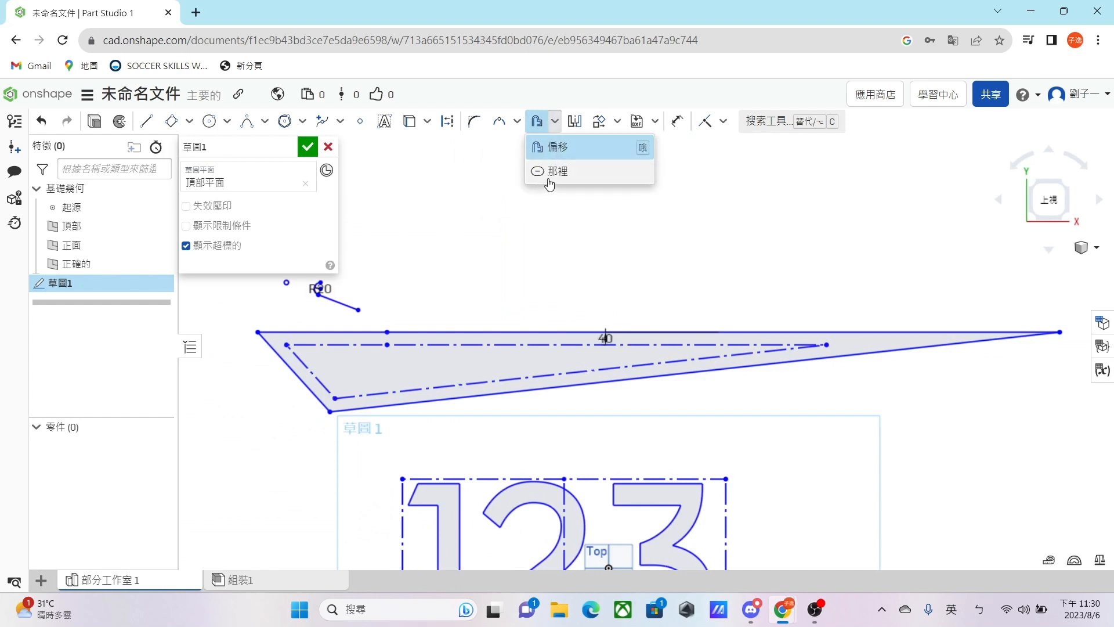
{"action": "left_click", "coordinate": [172, 121]}
{"action": "mouse_move", "coordinate": [703, 401]}
{"action": "middle_mouse_down"}
{"action": "mouse_move", "coordinate": [905, 506]}
{"action": "mouse_move", "coordinate": [973, 513]}
{"action": "middle_mouse_up"}
{"action": "scroll", "coordinate": [912, 389], "scroll_direction": "down", "scroll_amount": 3}
{"action": "middle_click_drag", "start_coordinate": [898, 361], "coordinate": [626, 362]}
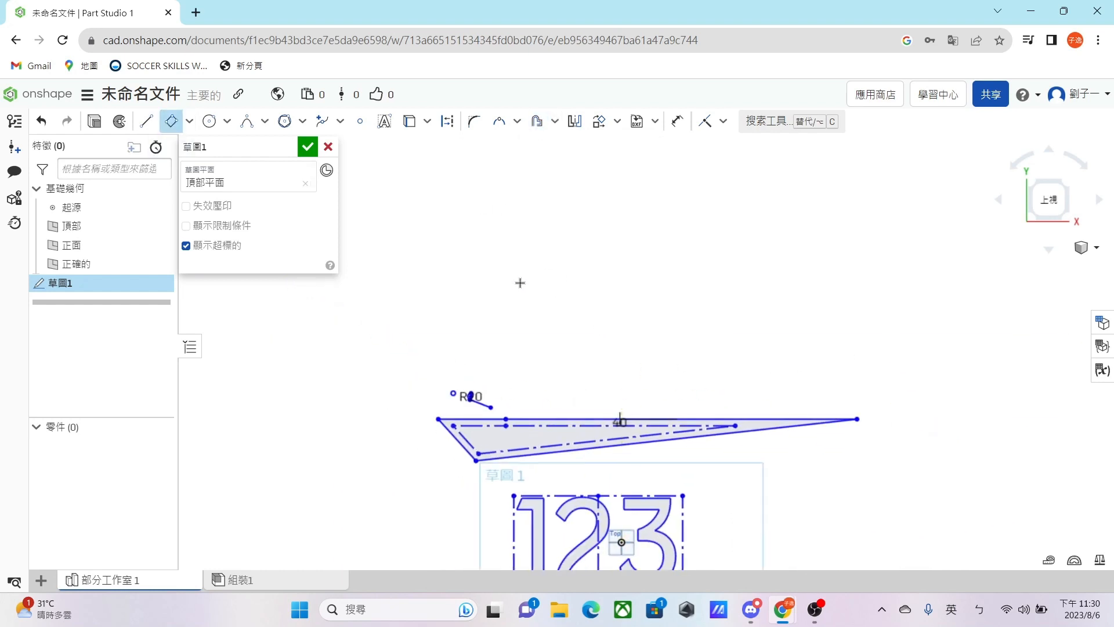
{"action": "left_click", "coordinate": [517, 281]}
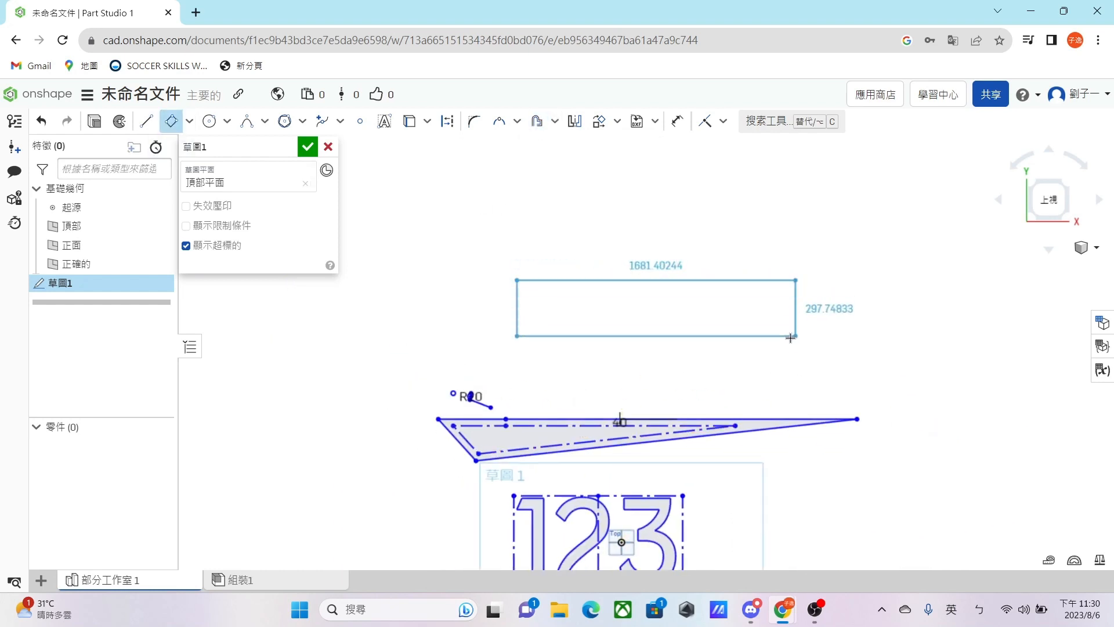
{"action": "left_click", "coordinate": [796, 363]}
Create 20 mm wide slots along all four edges of the rectangle
{"action": "left_click", "coordinate": [554, 121]}
{"action": "left_click", "coordinate": [538, 169]}
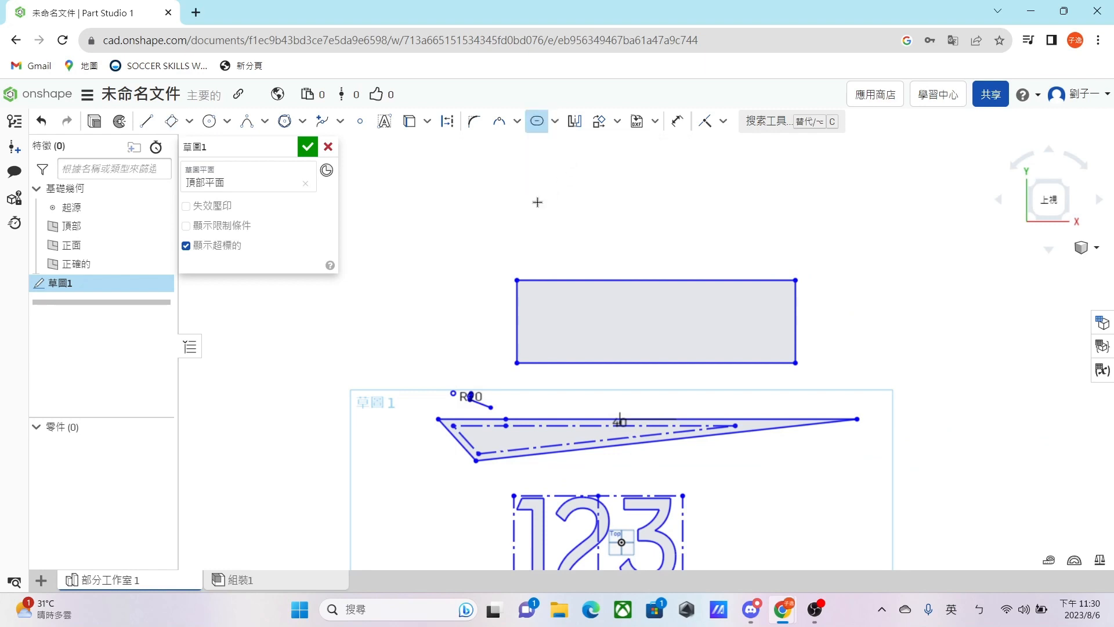
{"action": "left_click_drag", "start_coordinate": [478, 234], "coordinate": [895, 378]}
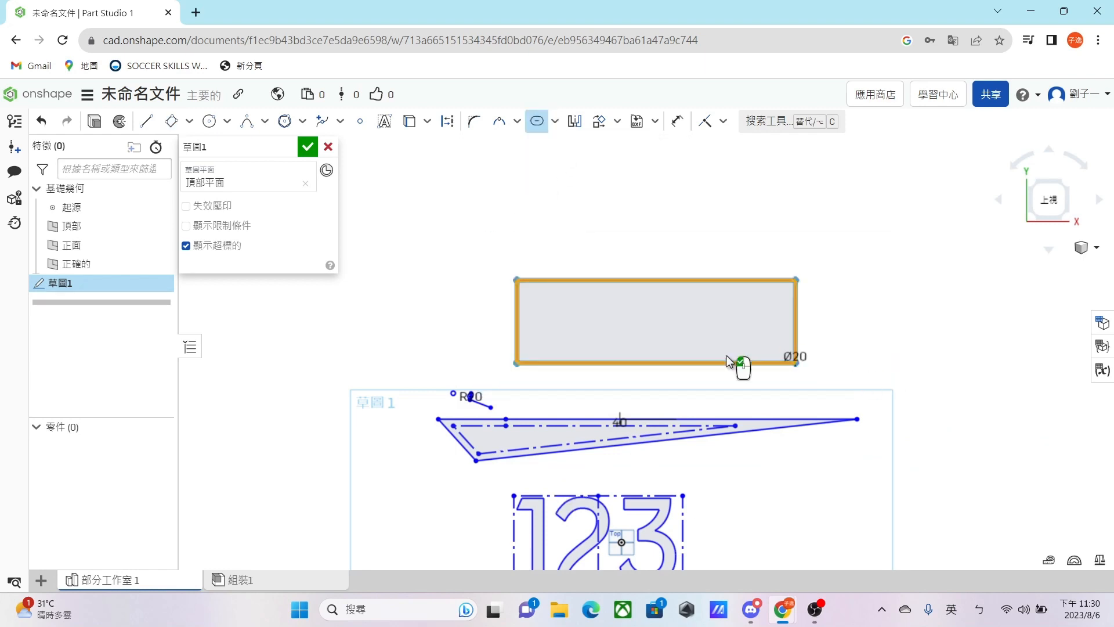
{"action": "scroll", "coordinate": [645, 333], "scroll_direction": "down", "scroll_amount": 1}
{"action": "scroll", "coordinate": [645, 328], "scroll_direction": "up", "scroll_amount": 2}
{"action": "scroll", "coordinate": [703, 328], "scroll_direction": "up", "scroll_amount": 5}
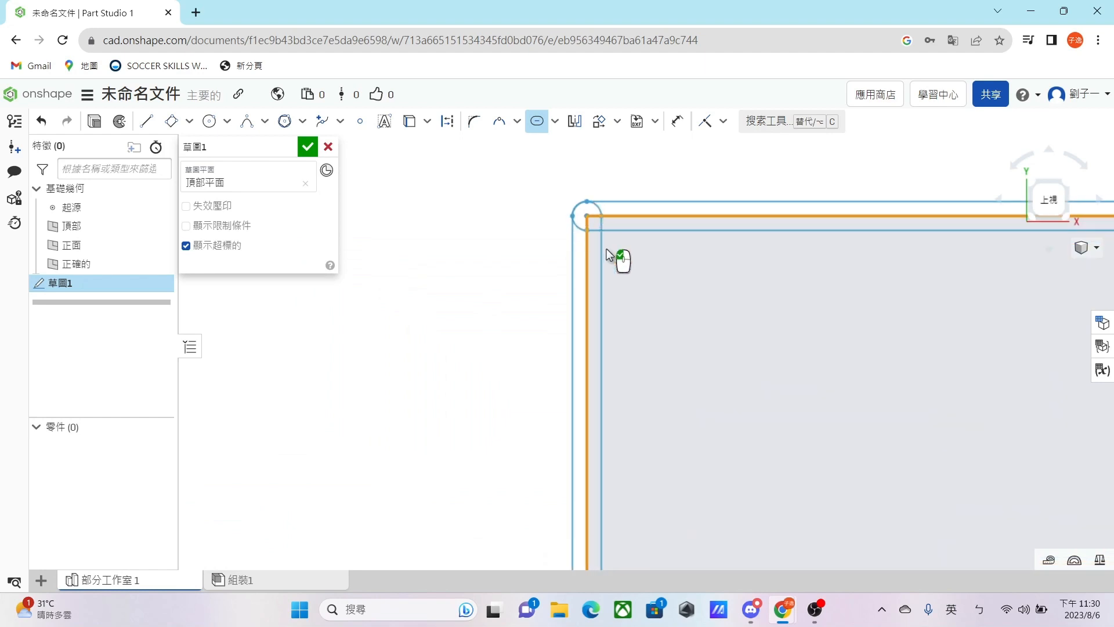
{"action": "middle_click_drag", "start_coordinate": [631, 458], "coordinate": [582, 174]}
{"action": "middle_click_drag", "start_coordinate": [531, 369], "coordinate": [154, 365]}
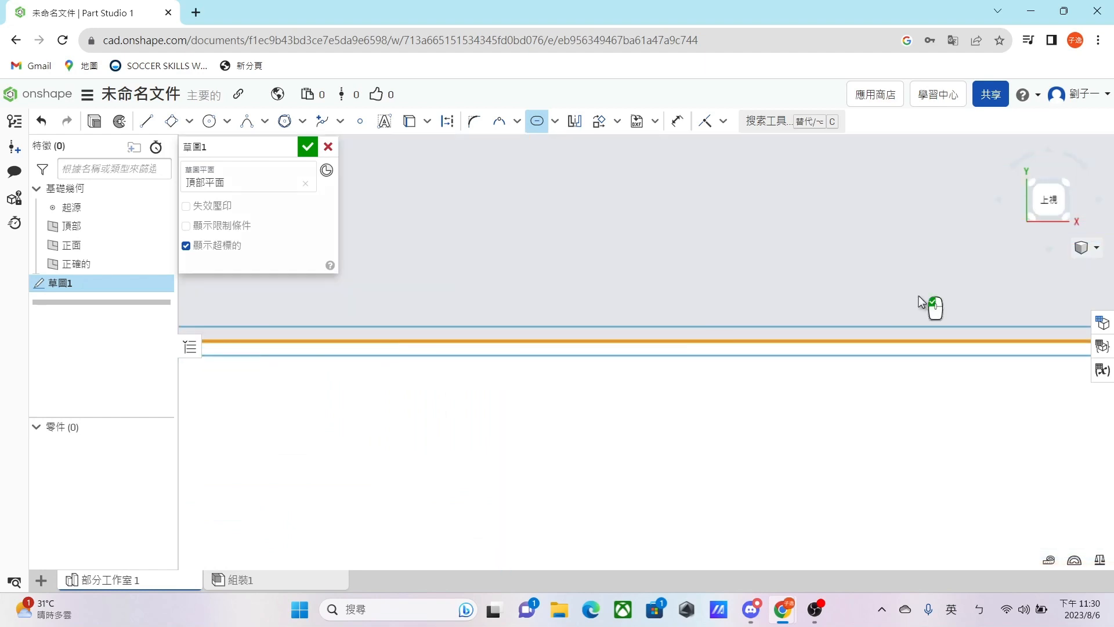
{"action": "middle_click_drag", "start_coordinate": [929, 276], "coordinate": [261, 288]}
{"action": "middle_click_drag", "start_coordinate": [940, 303], "coordinate": [232, 332]}
{"action": "middle_click_drag", "start_coordinate": [1019, 368], "coordinate": [686, 385]}
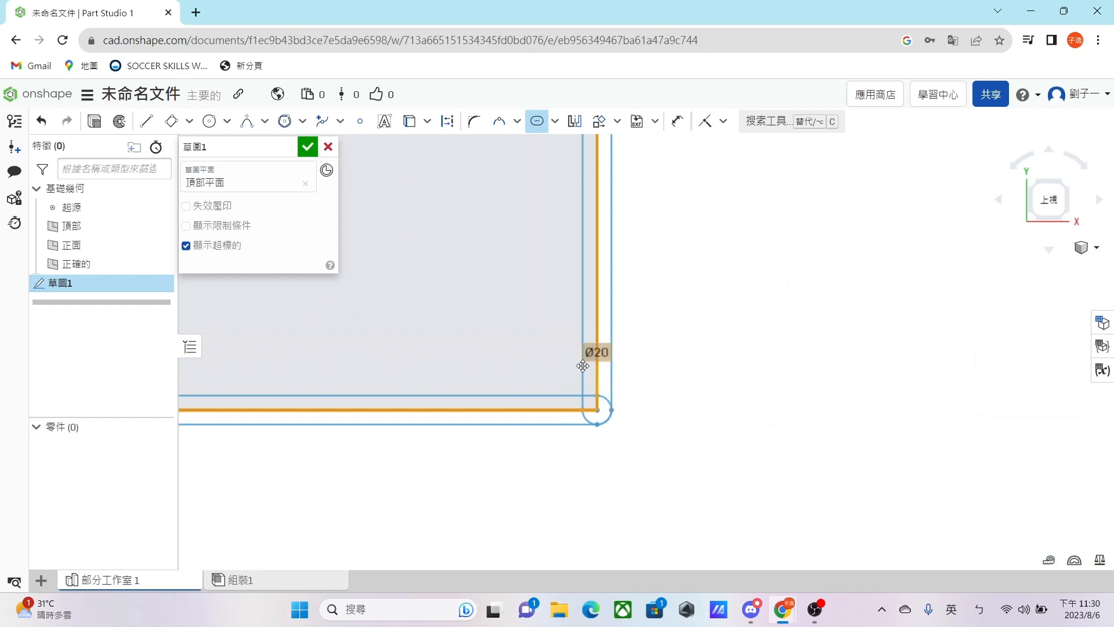
{"action": "middle_click_drag", "start_coordinate": [583, 365], "coordinate": [777, 388]}
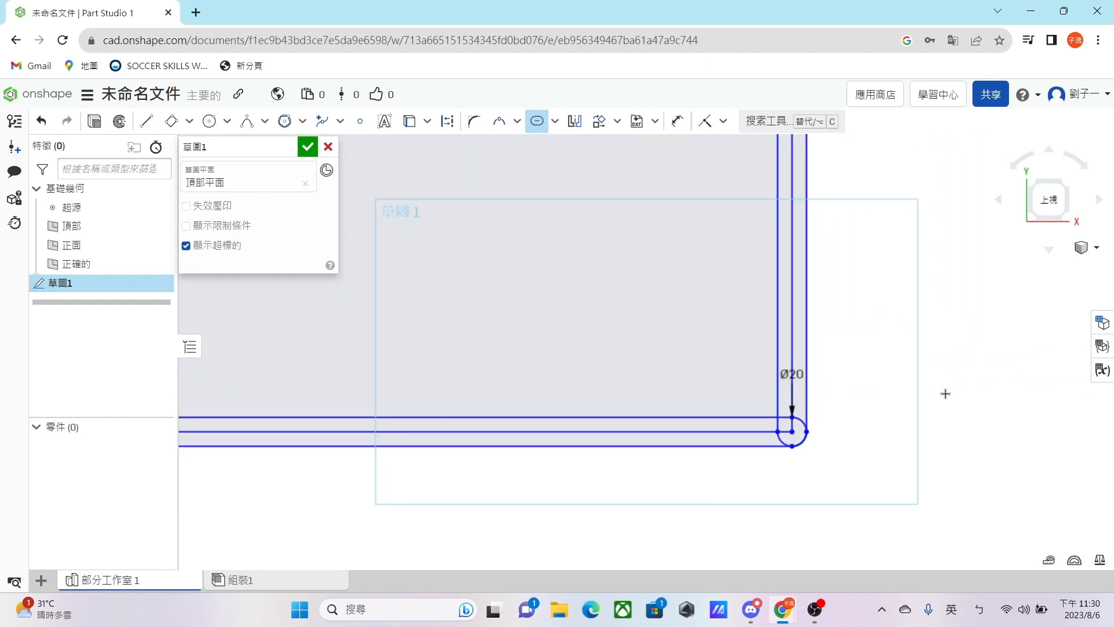
Mirror the slotted rectangle upward across the outermost line of its top slot
{"action": "scroll", "coordinate": [1043, 302], "scroll_direction": "up", "scroll_amount": 11}
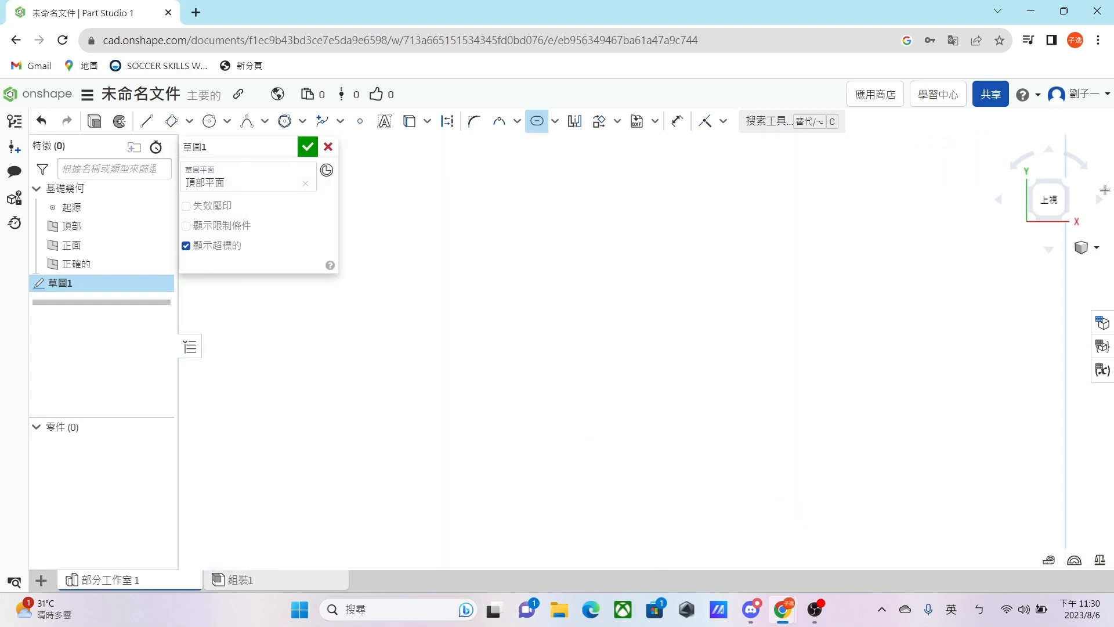
{"action": "scroll", "coordinate": [580, 250], "scroll_direction": "down", "scroll_amount": 16}
{"action": "scroll", "coordinate": [490, 256], "scroll_direction": "down", "scroll_amount": 4}
{"action": "scroll", "coordinate": [662, 266], "scroll_direction": "up", "scroll_amount": 6}
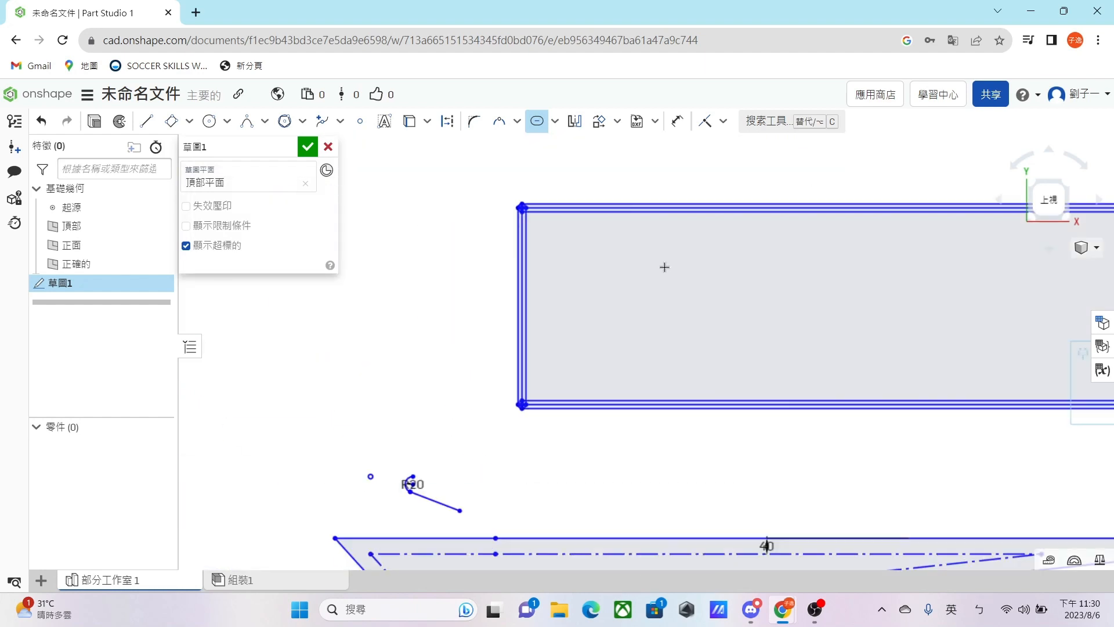
{"action": "left_click", "coordinate": [575, 124]}
{"action": "middle_click_drag", "start_coordinate": [690, 177], "coordinate": [465, 246]}
{"action": "scroll", "coordinate": [465, 246], "scroll_direction": "up", "scroll_amount": 1}
{"action": "scroll", "coordinate": [530, 152], "scroll_direction": "down", "scroll_amount": 1}
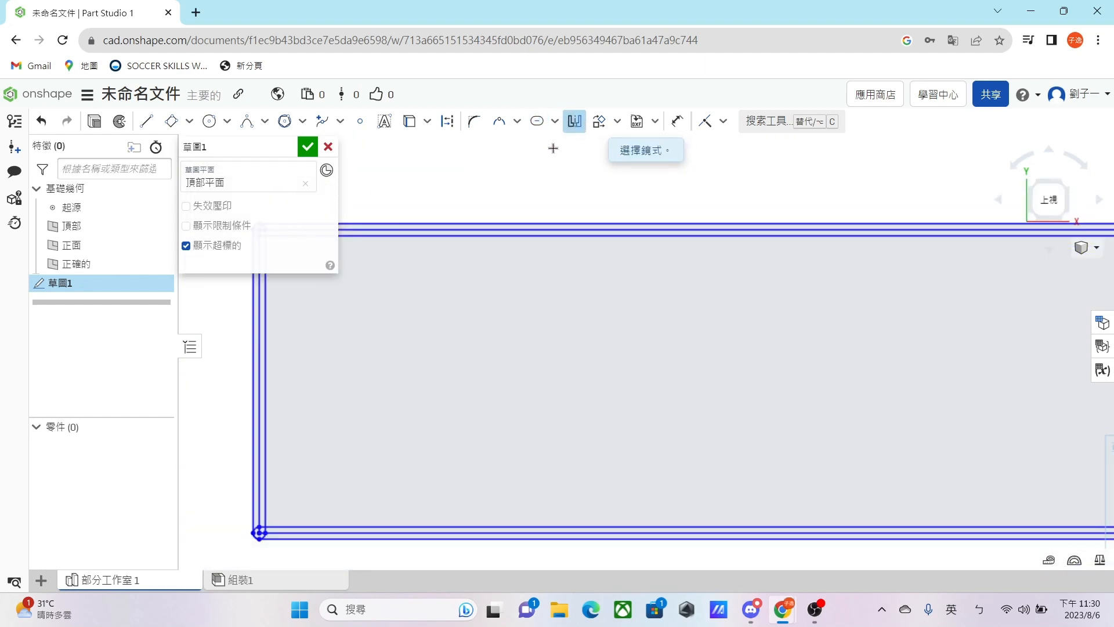
{"action": "middle_click_drag", "start_coordinate": [651, 260], "coordinate": [788, 296]}
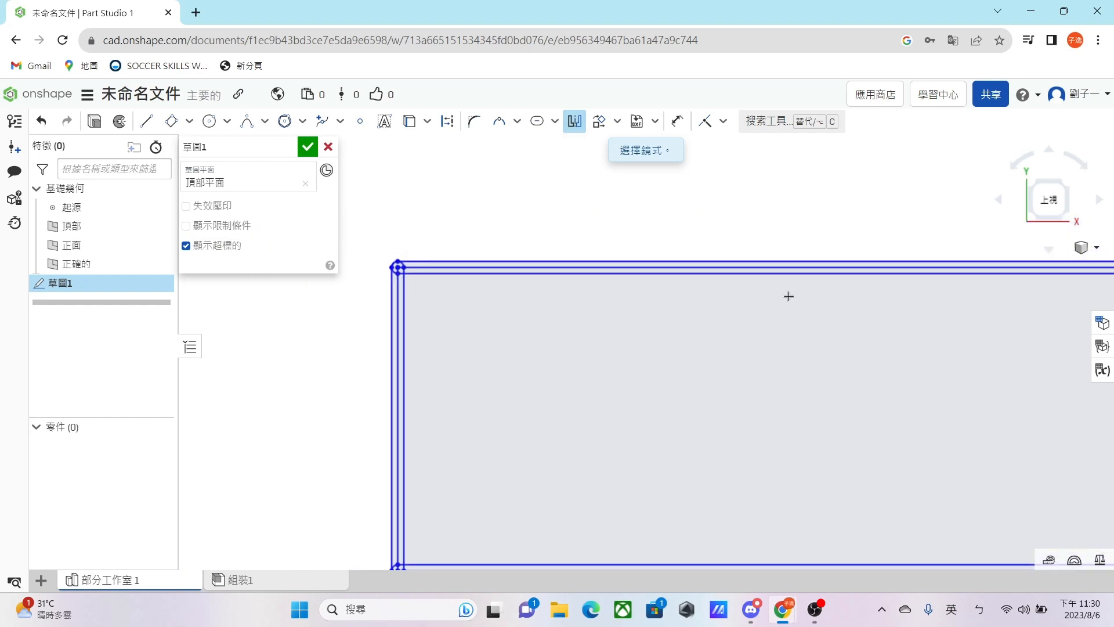
{"action": "left_click", "coordinate": [511, 260]}
{"action": "scroll", "coordinate": [692, 395], "scroll_direction": "down", "scroll_amount": 3}
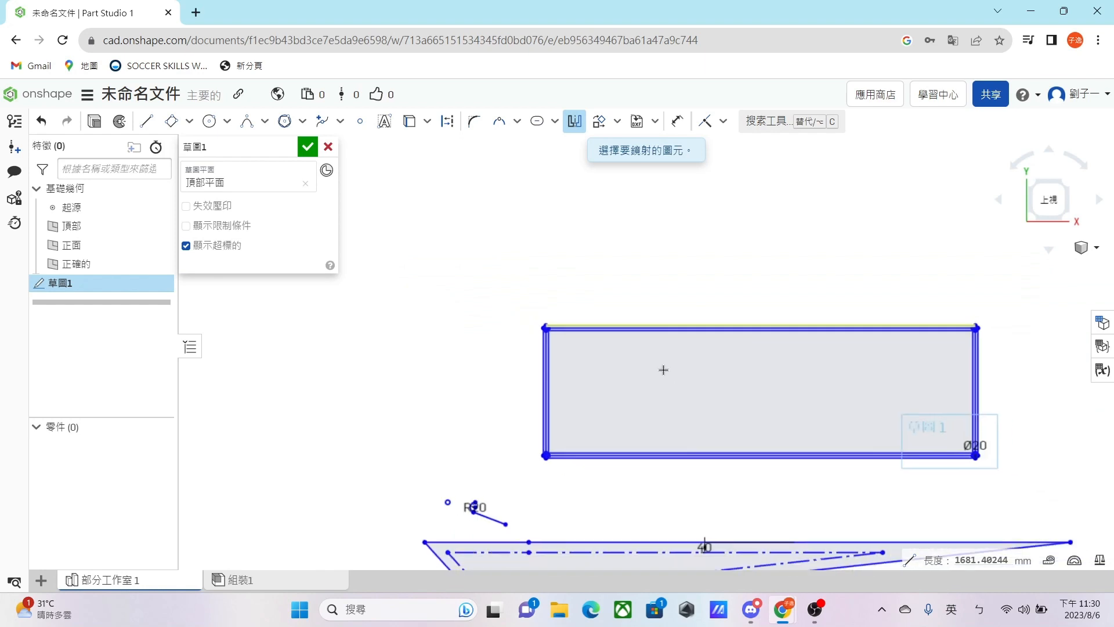
{"action": "left_click_drag", "start_coordinate": [382, 263], "coordinate": [1035, 499]}
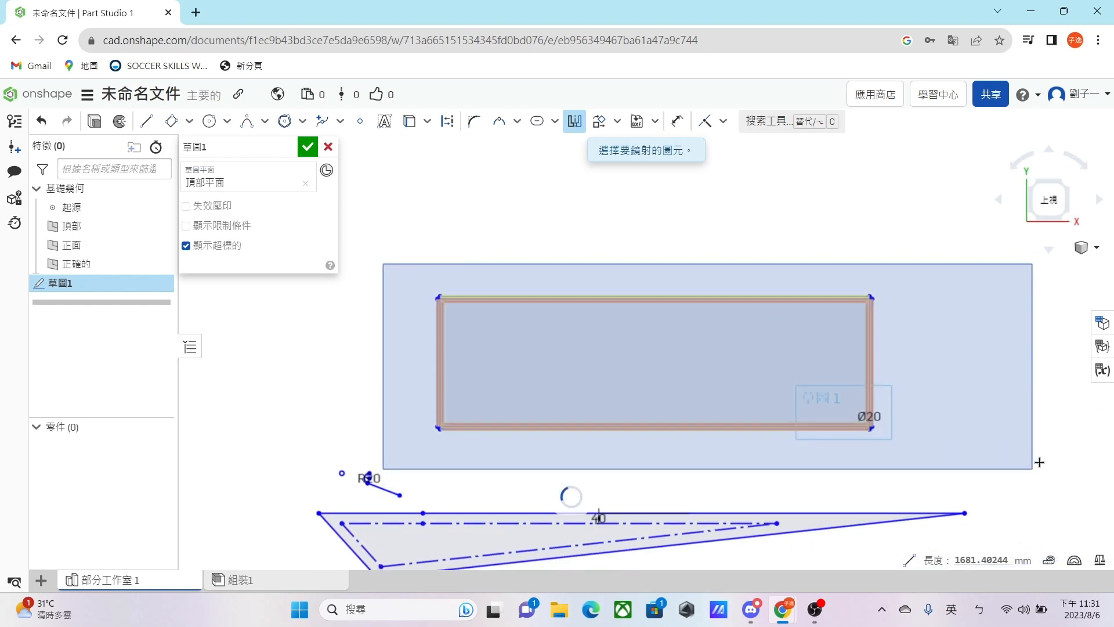
{"action": "middle_click_drag", "start_coordinate": [531, 176], "coordinate": [638, 343]}
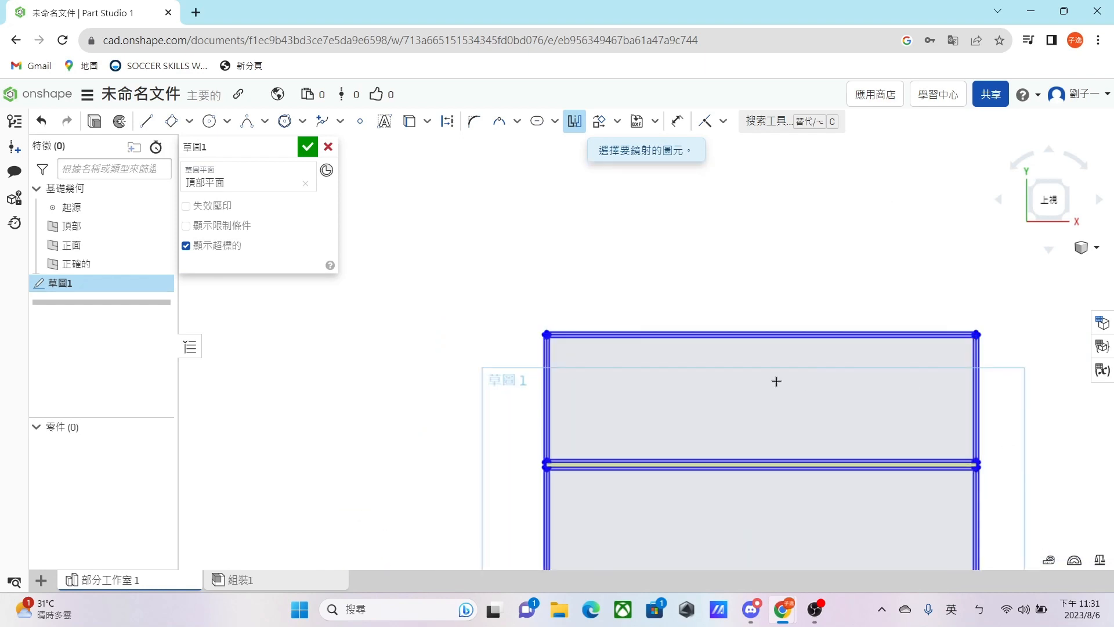
Sketch a circle about 119 mm in diameter above the mirrored rectangles, near their left end
{"action": "left_click", "coordinate": [609, 122]}
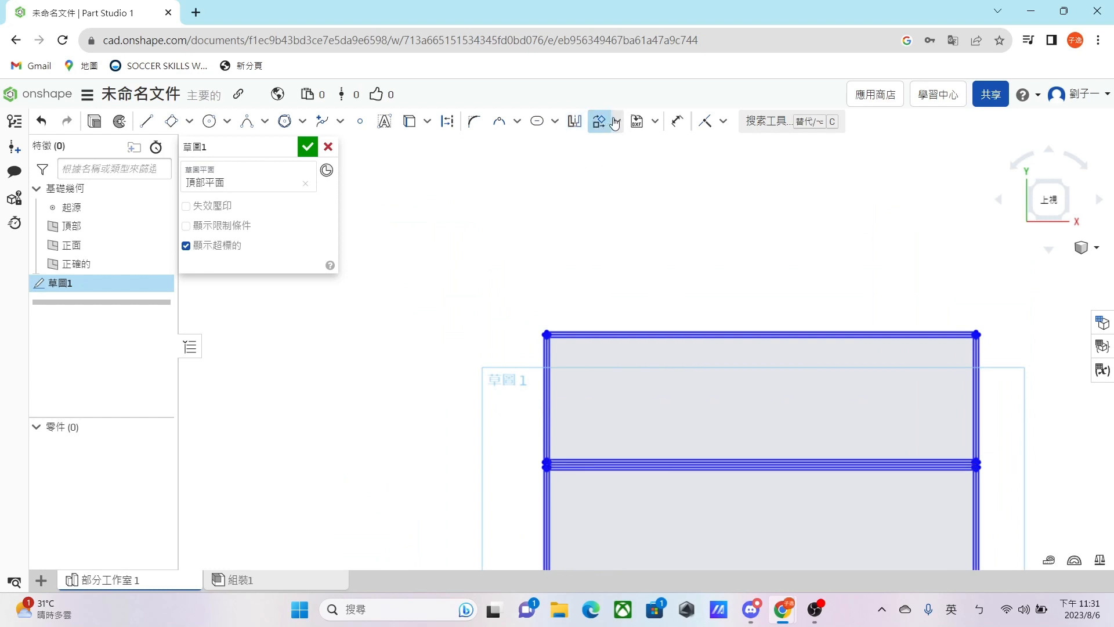
{"action": "left_click", "coordinate": [618, 122]}
{"action": "left_click", "coordinate": [626, 146]}
{"action": "left_click", "coordinate": [210, 121]}
{"action": "left_click", "coordinate": [632, 241]}
{"action": "left_click", "coordinate": [646, 248]}
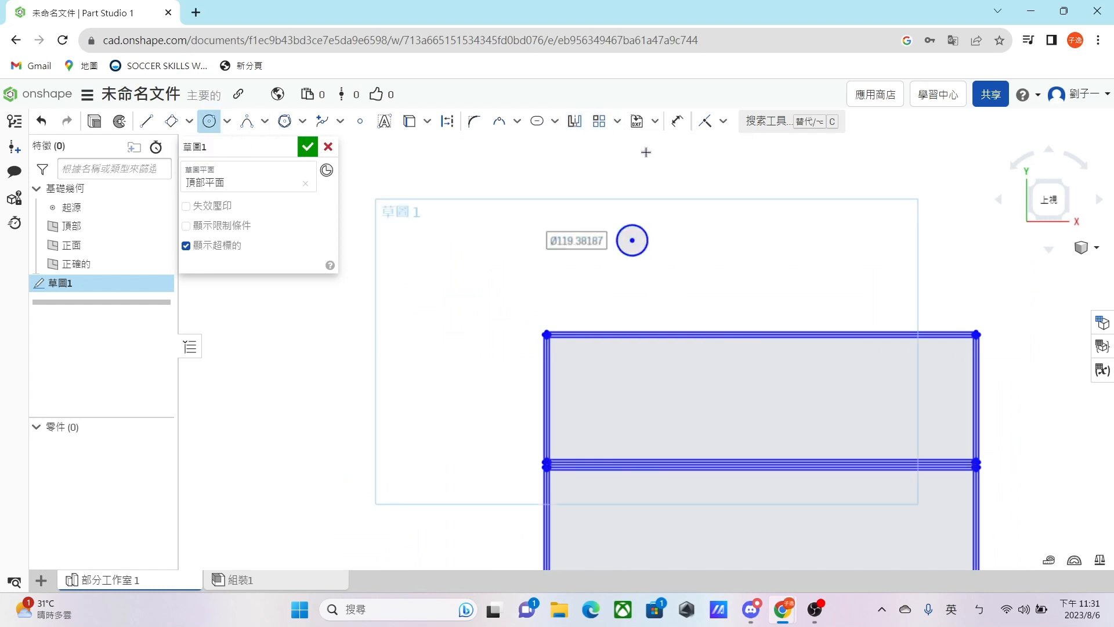
Start a linear pattern of the circle, spaced about 2290 mm to the right and about 880 mm upward
{"action": "left_click", "coordinate": [602, 126]}
{"action": "scroll", "coordinate": [766, 312], "scroll_direction": "up", "scroll_amount": 3}
{"action": "scroll", "coordinate": [688, 243], "scroll_direction": "down", "scroll_amount": 3}
{"action": "scroll", "coordinate": [688, 243], "scroll_direction": "down", "scroll_amount": 2}
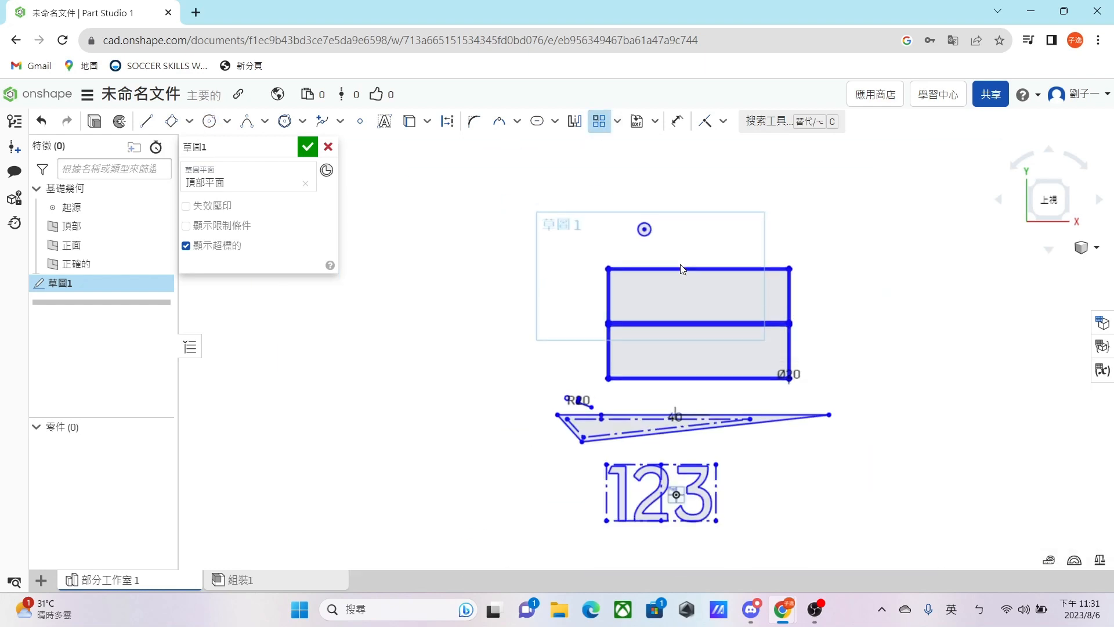
{"action": "scroll", "coordinate": [612, 341], "scroll_direction": "up", "scroll_amount": 5}
{"action": "mouse_move", "coordinate": [746, 235]}
{"action": "left_mouse_down"}
{"action": "mouse_move", "coordinate": [842, 375]}
{"action": "mouse_move", "coordinate": [894, 370]}
{"action": "left_mouse_up"}
{"action": "middle_click_drag", "start_coordinate": [916, 316], "coordinate": [683, 341]}
{"action": "scroll", "coordinate": [598, 314], "scroll_direction": "down", "scroll_amount": 3}
{"action": "left_click_drag", "start_coordinate": [601, 320], "coordinate": [921, 319]}
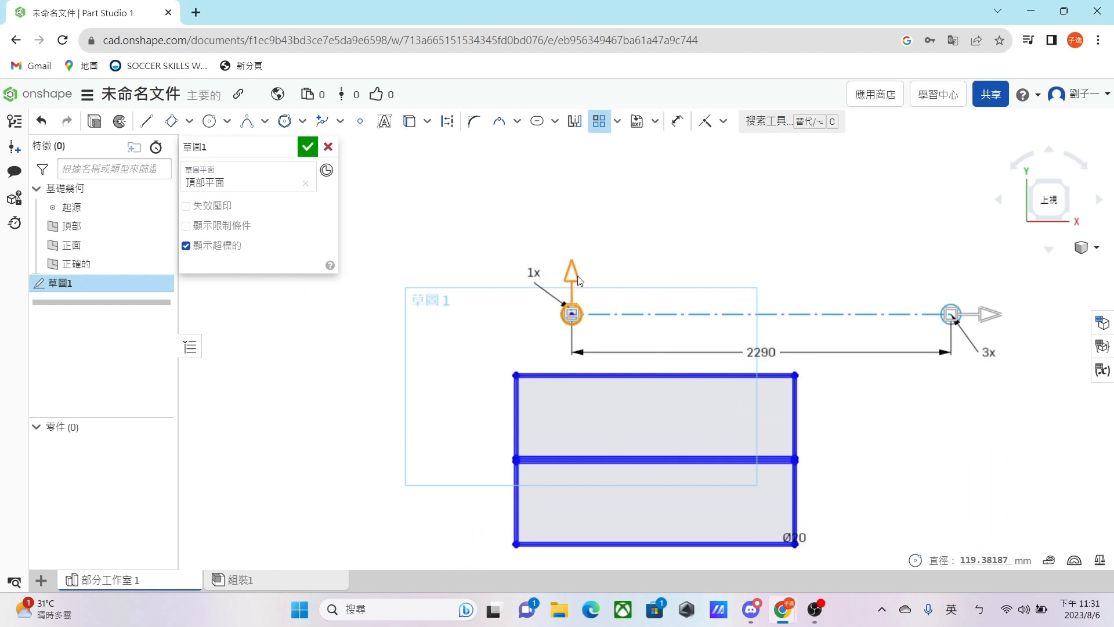
{"action": "left_click_drag", "start_coordinate": [577, 276], "coordinate": [577, 131]}
{"action": "middle_click_drag", "start_coordinate": [634, 244], "coordinate": [621, 369]}
Set the pattern's vertical direction to 5 instances spaced 500 mm apart
{"action": "double_click", "coordinate": [573, 380]}
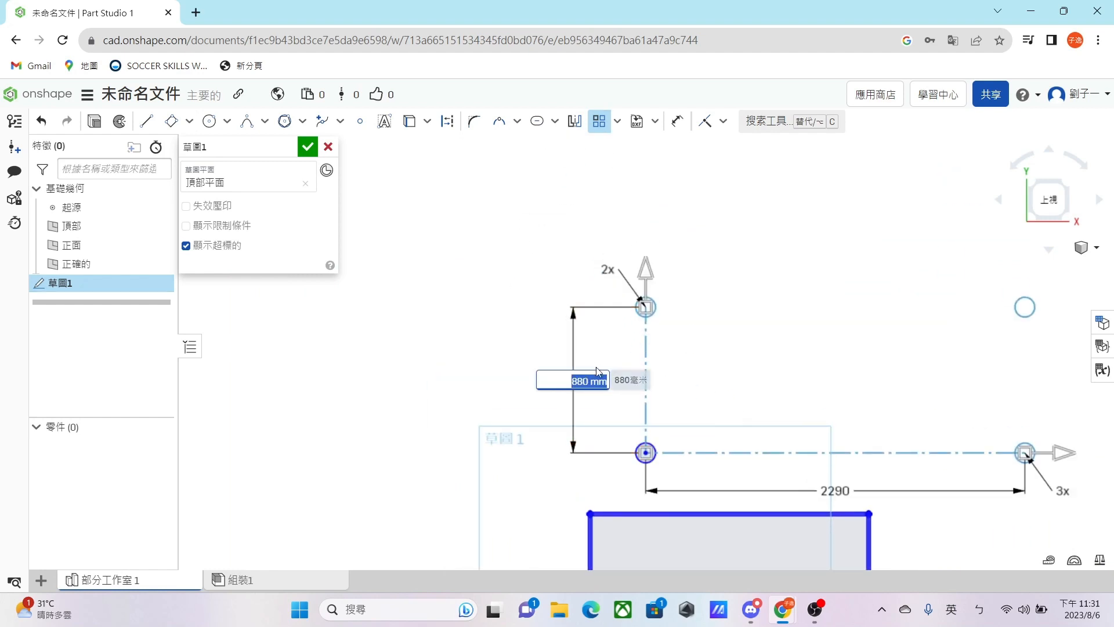
{"action": "double_click", "coordinate": [607, 269]}
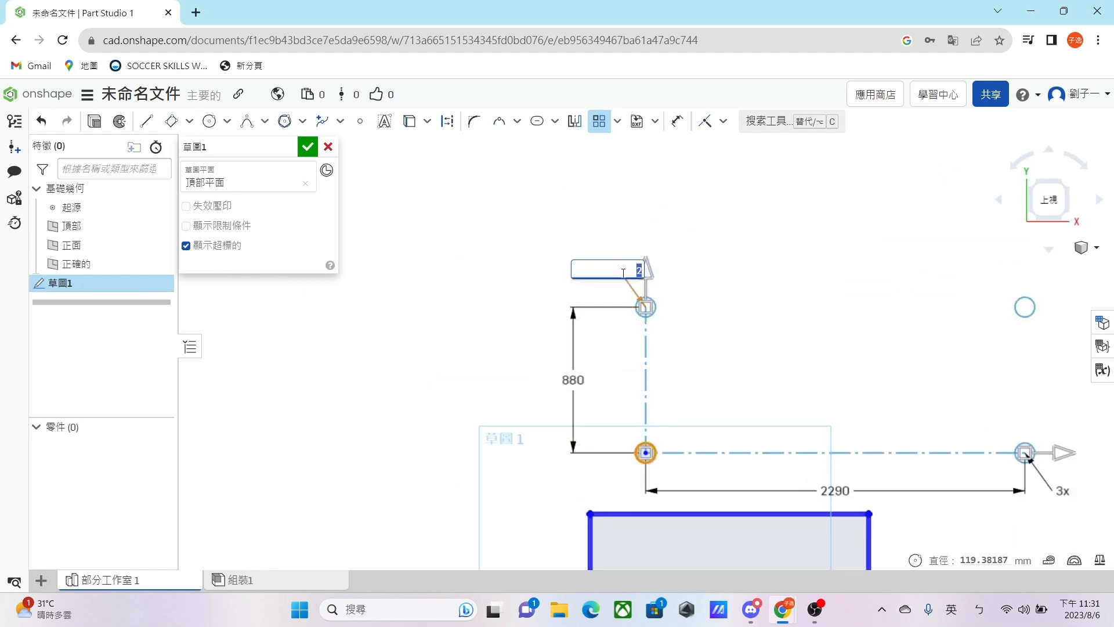
{"action": "key", "text": "Return"}
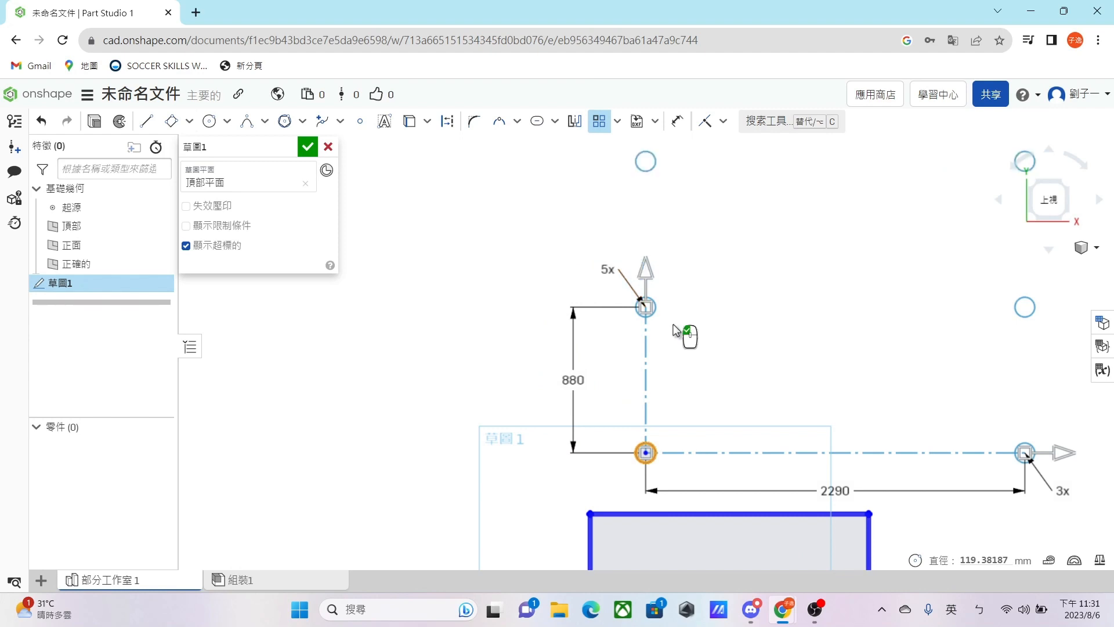
{"action": "scroll", "coordinate": [769, 403], "scroll_direction": "up", "scroll_amount": 2}
{"action": "scroll", "coordinate": [667, 401], "scroll_direction": "down", "scroll_amount": 4}
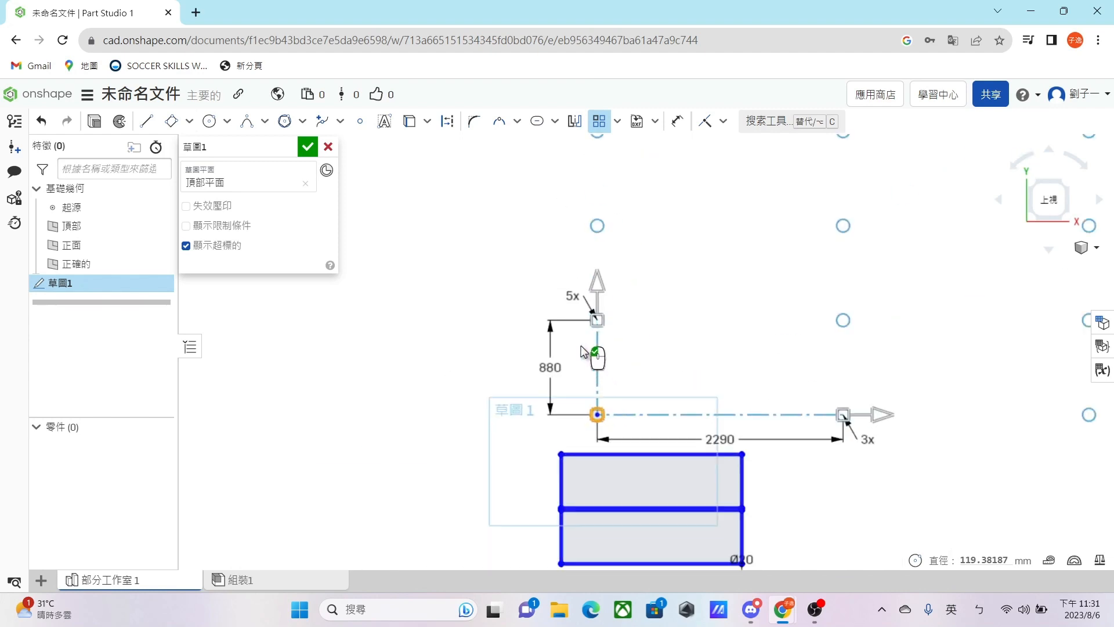
{"action": "double_click", "coordinate": [550, 367]}
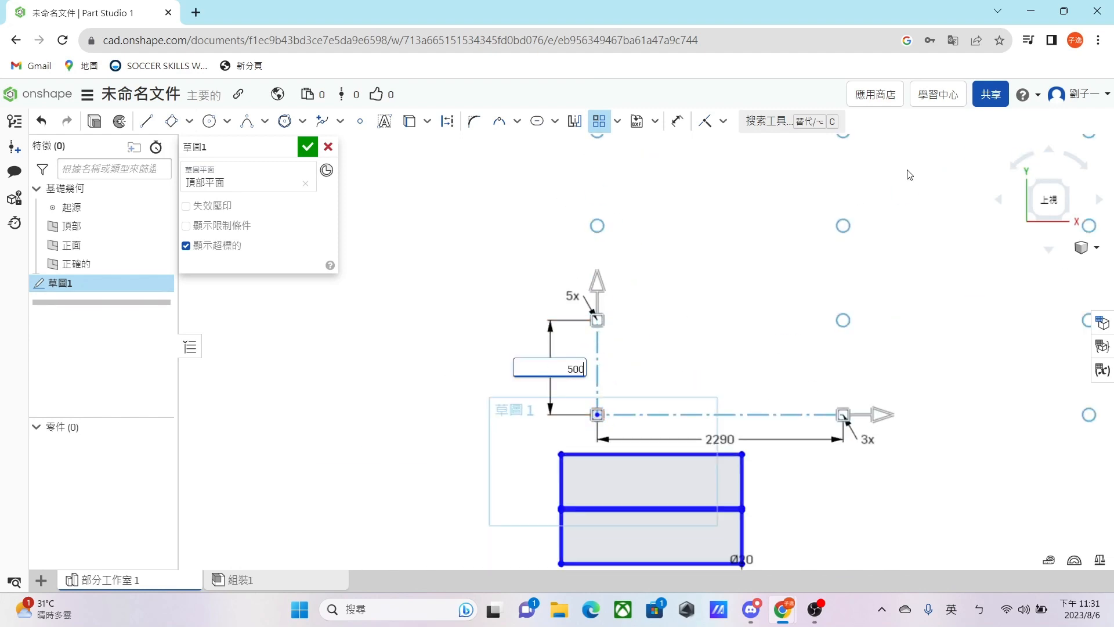
{"action": "type", "text": "500"}
{"action": "key", "text": "Return"}
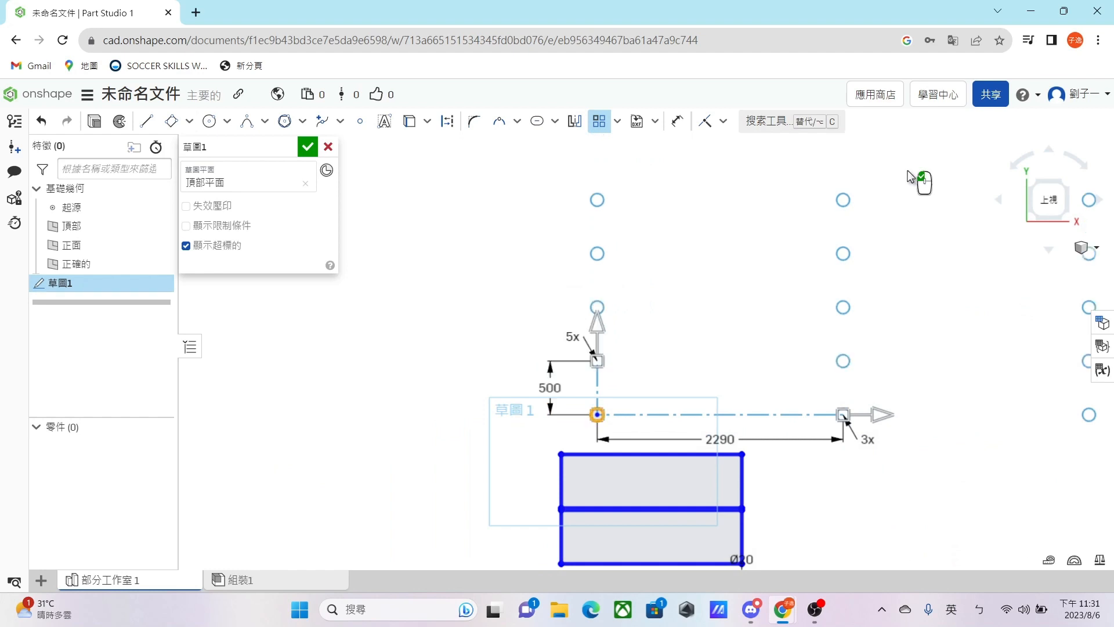
Set the pattern's horizontal direction to 10 instances spaced 300 mm apart and complete the linear pattern
{"action": "left_click", "coordinate": [866, 441]}
{"action": "type", "text": "10"}
{"action": "key", "text": "Return"}
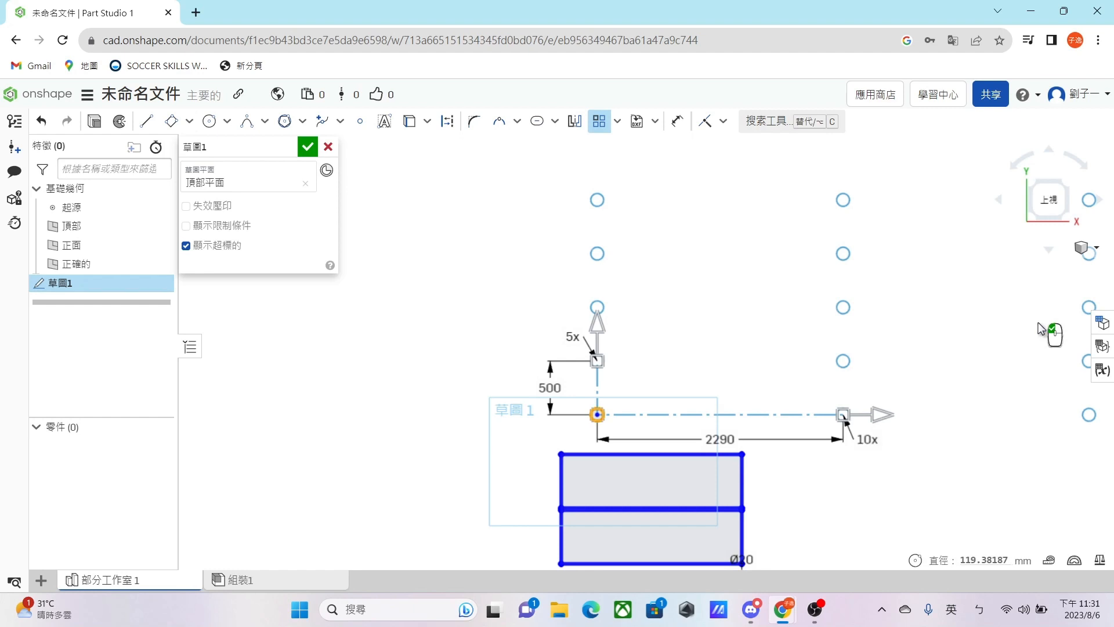
{"action": "double_click", "coordinate": [717, 440]}
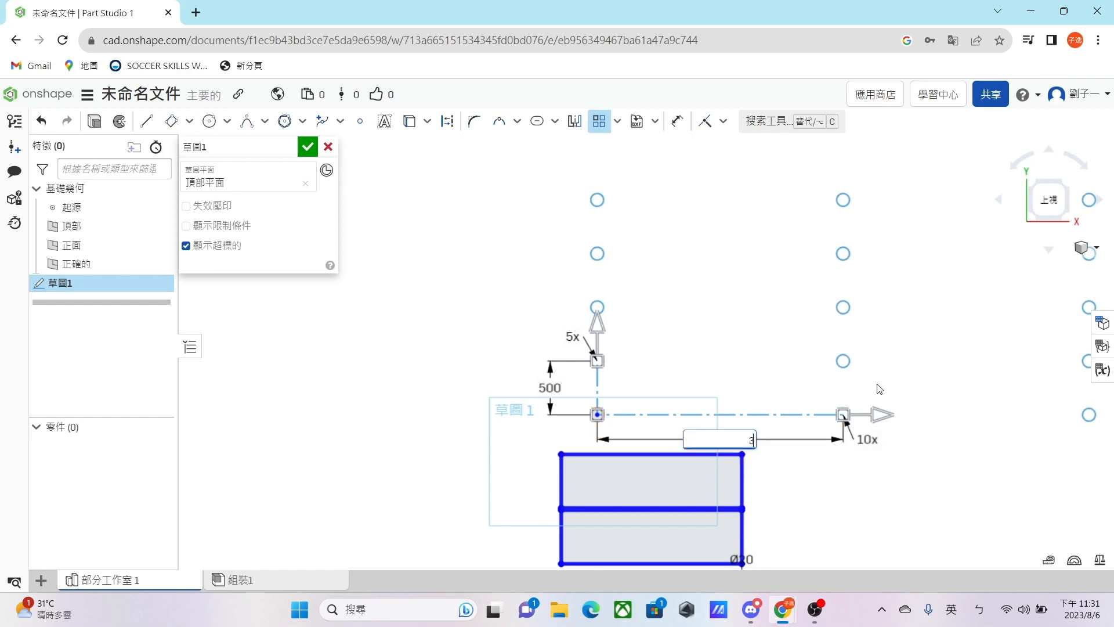
{"action": "type", "text": "300"}
{"action": "key", "text": "Return"}
{"action": "scroll", "coordinate": [870, 395], "scroll_direction": "down", "scroll_amount": 3}
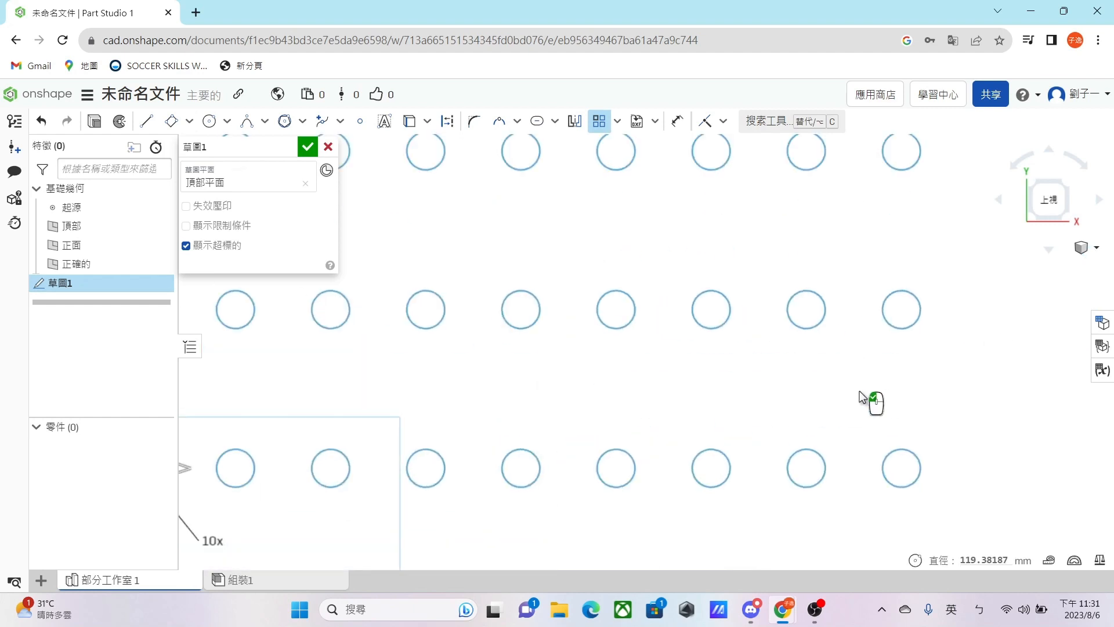
{"action": "scroll", "coordinate": [851, 364], "scroll_direction": "down", "scroll_amount": 2}
{"action": "scroll", "coordinate": [732, 367], "scroll_direction": "up", "scroll_amount": 5}
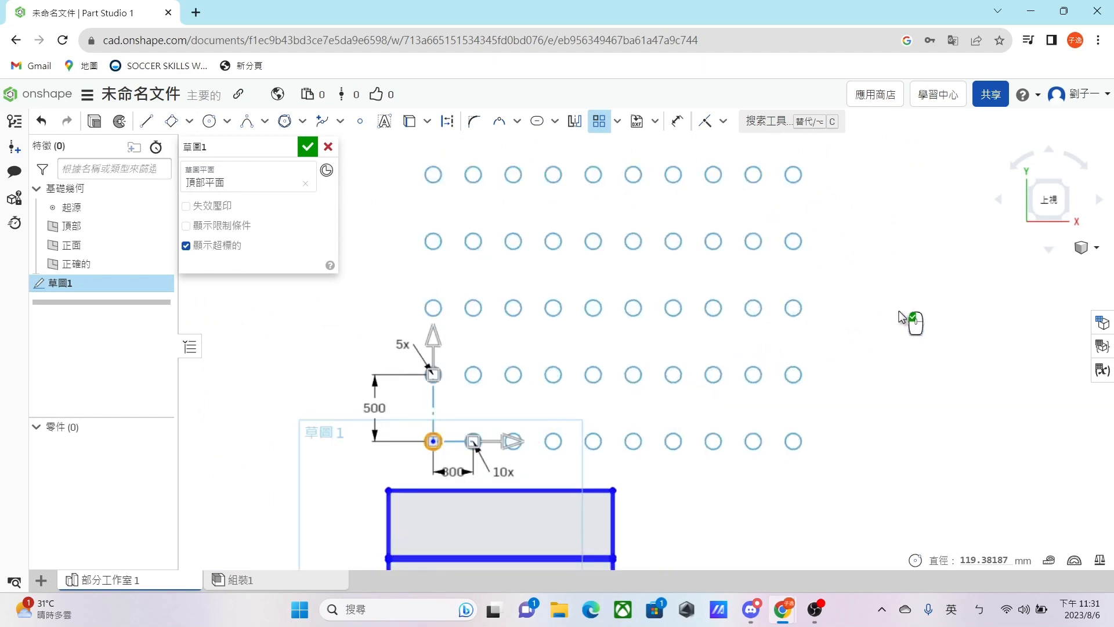
{"action": "left_click", "coordinate": [923, 399]}
{"action": "scroll", "coordinate": [926, 400], "scroll_direction": "down", "scroll_amount": 1}
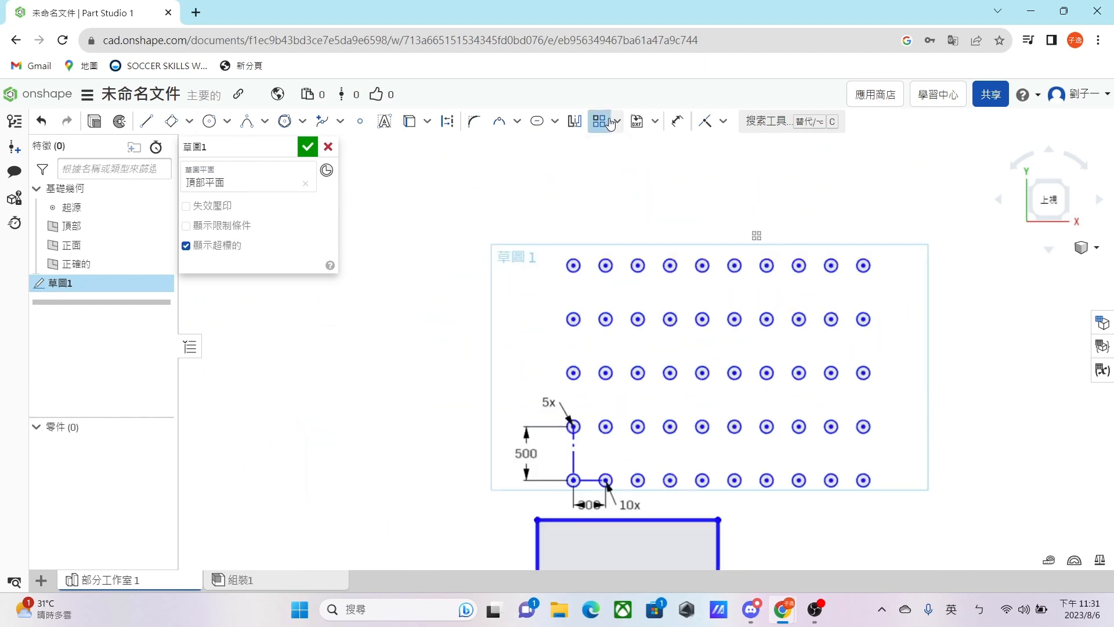
Use Transform to move the top-right circle of the pattern horizontally to the right, well clear of the grid
{"action": "left_click", "coordinate": [617, 120]}
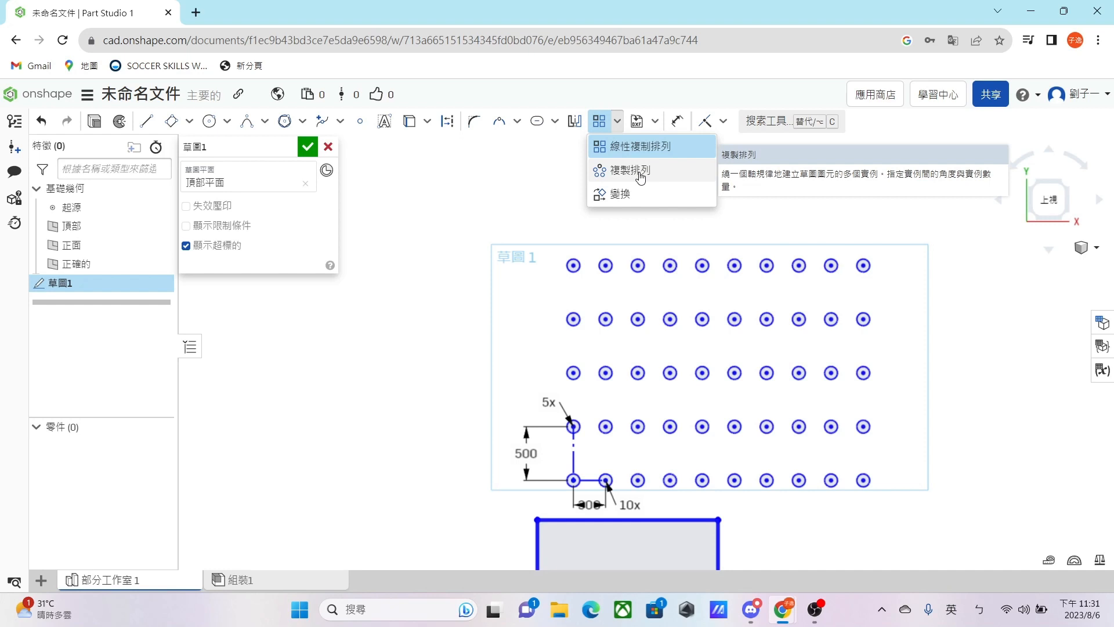
{"action": "left_click", "coordinate": [653, 199]}
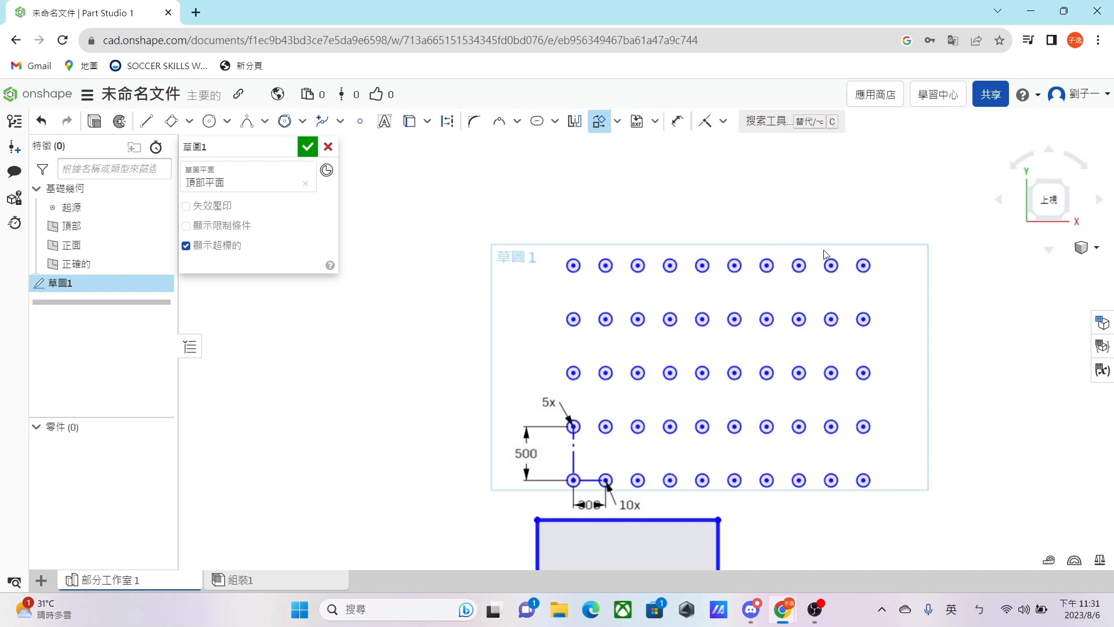
{"action": "left_click_drag", "start_coordinate": [896, 299], "coordinate": [1081, 274]}
{"action": "middle_click_drag", "start_coordinate": [947, 338], "coordinate": [614, 351]}
{"action": "left_click", "coordinate": [692, 365]}
{"action": "middle_click_drag", "start_coordinate": [692, 372], "coordinate": [887, 390]}
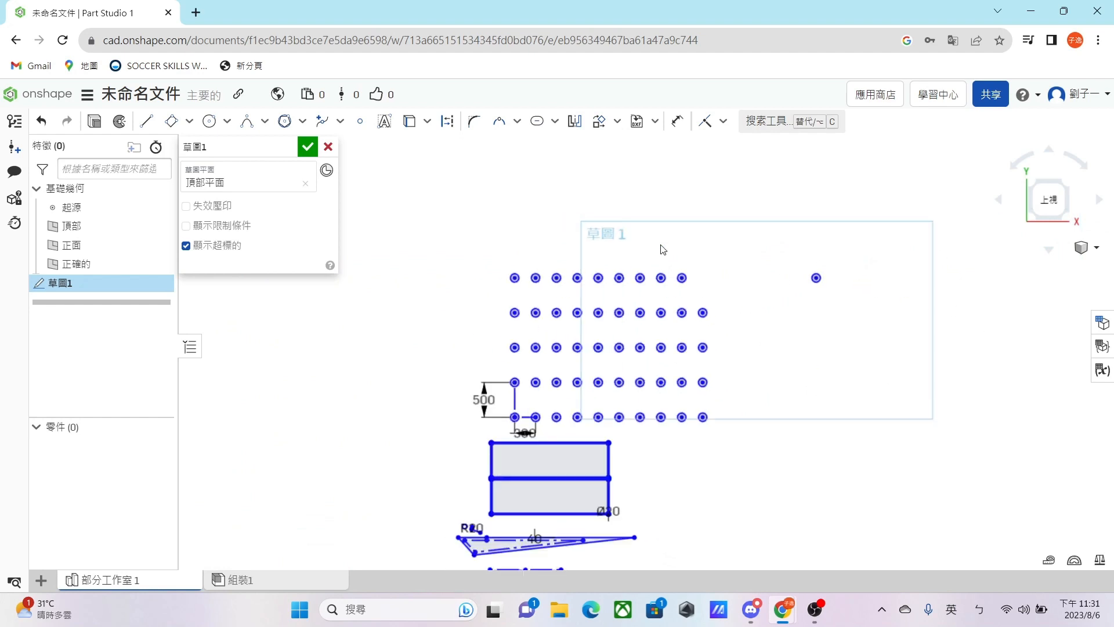
Dimension the top edge of the mirrored rectangle and set its width to 1500 mm
{"action": "scroll", "coordinate": [679, 357], "scroll_direction": "down", "scroll_amount": 3}
{"action": "scroll", "coordinate": [667, 239], "scroll_direction": "down", "scroll_amount": 2}
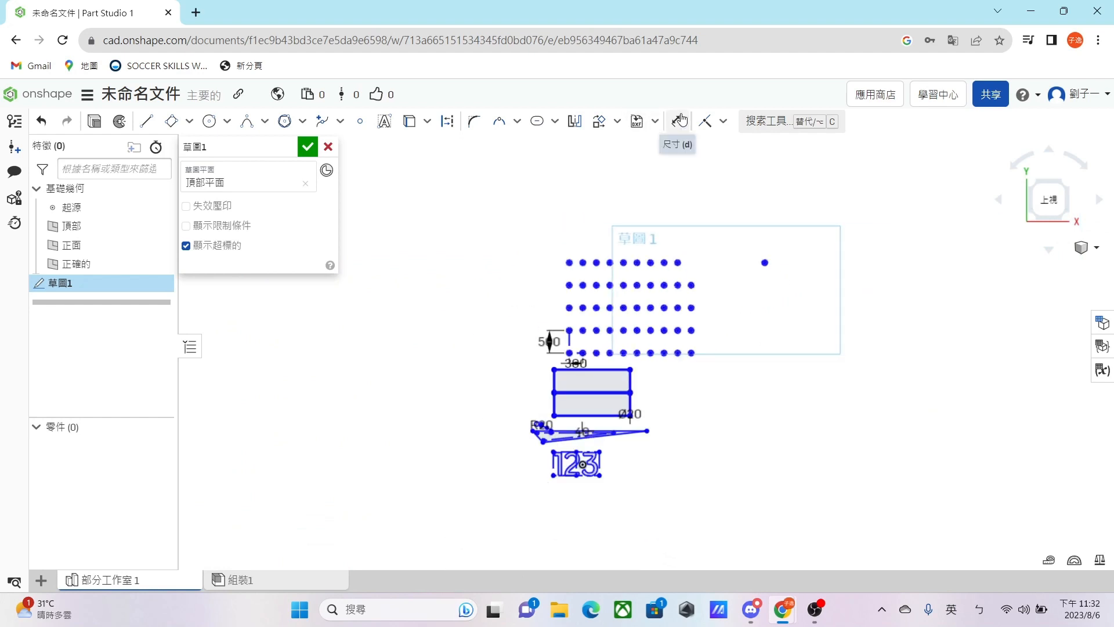
{"action": "left_click", "coordinate": [679, 121]}
{"action": "scroll", "coordinate": [569, 380], "scroll_direction": "up", "scroll_amount": 5}
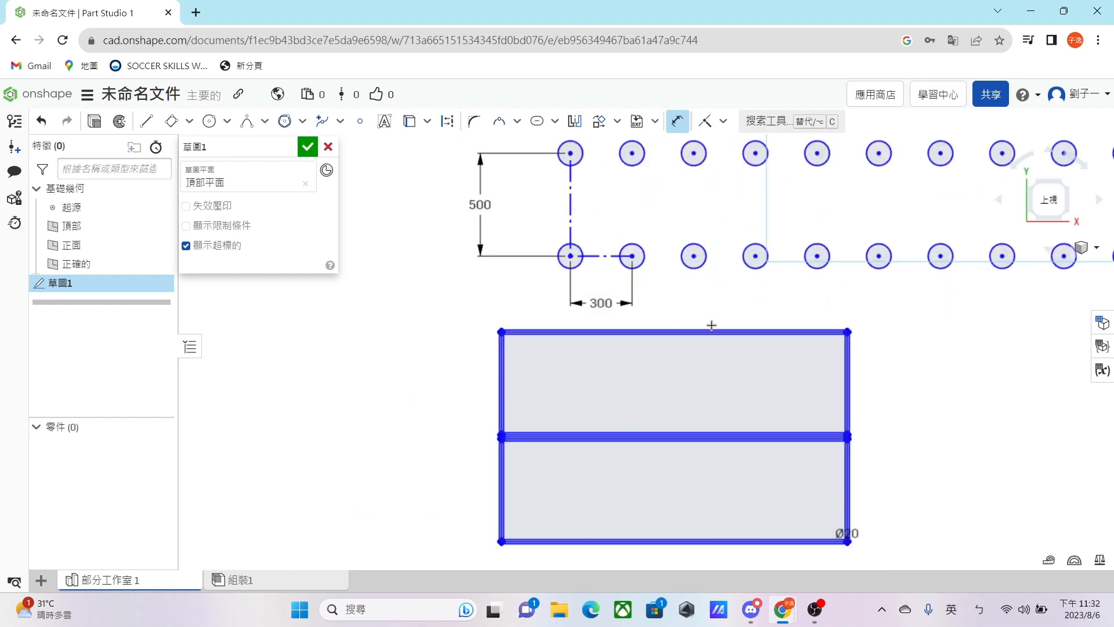
{"action": "left_click", "coordinate": [713, 328]}
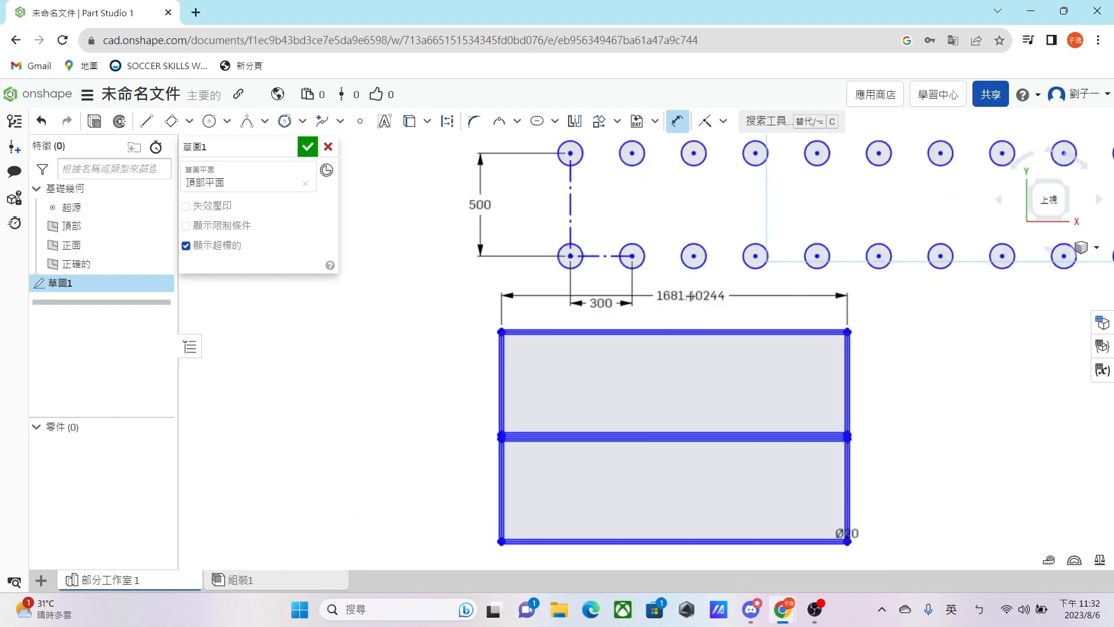
{"action": "left_click", "coordinate": [691, 298]}
{"action": "type", "text": "1500"}
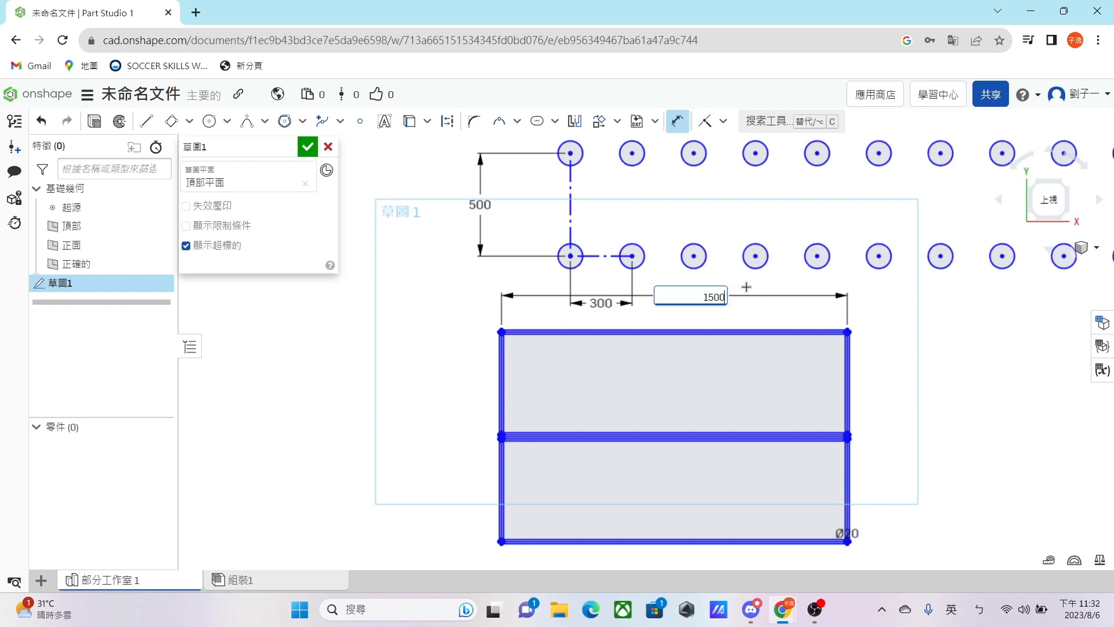
{"action": "key", "text": "Return"}
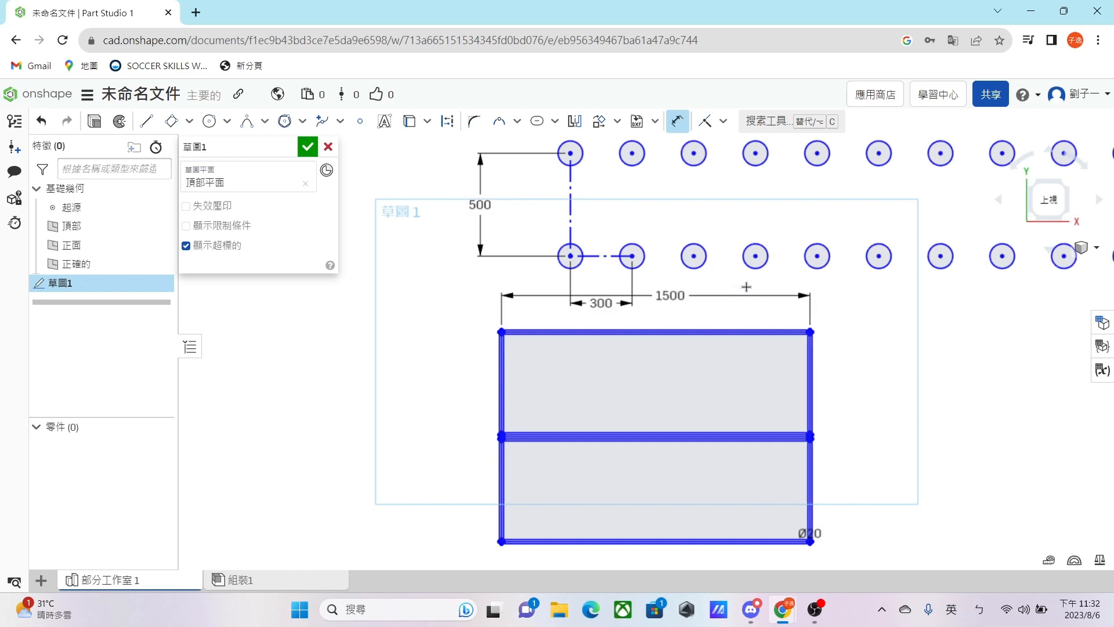
{"action": "scroll", "coordinate": [792, 242], "scroll_direction": "down", "scroll_amount": 5}
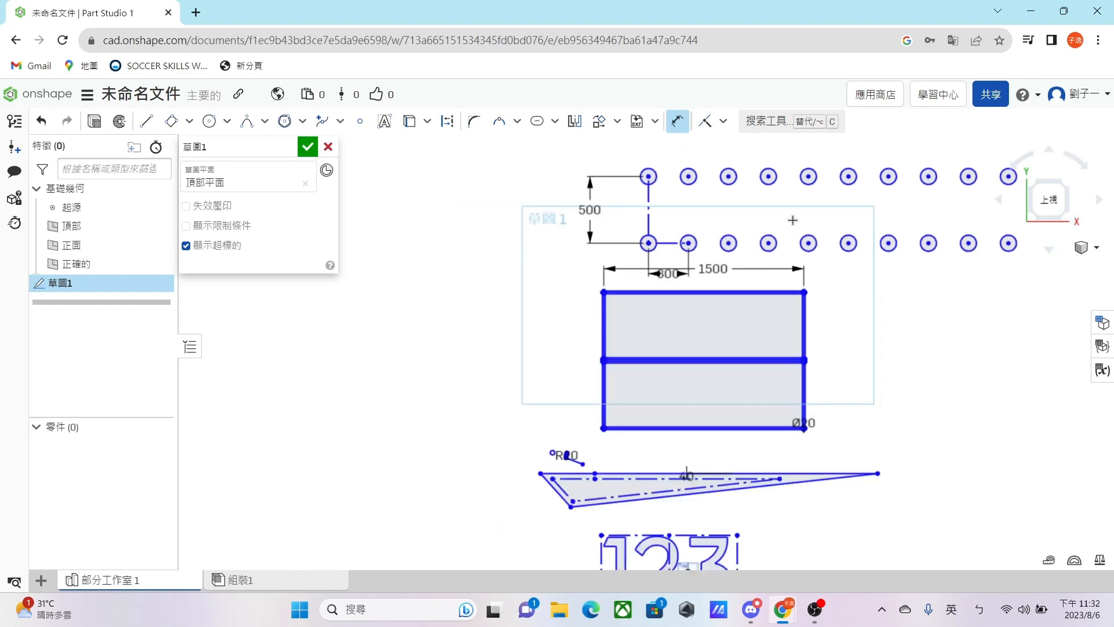
{"action": "left_click", "coordinate": [721, 122]}
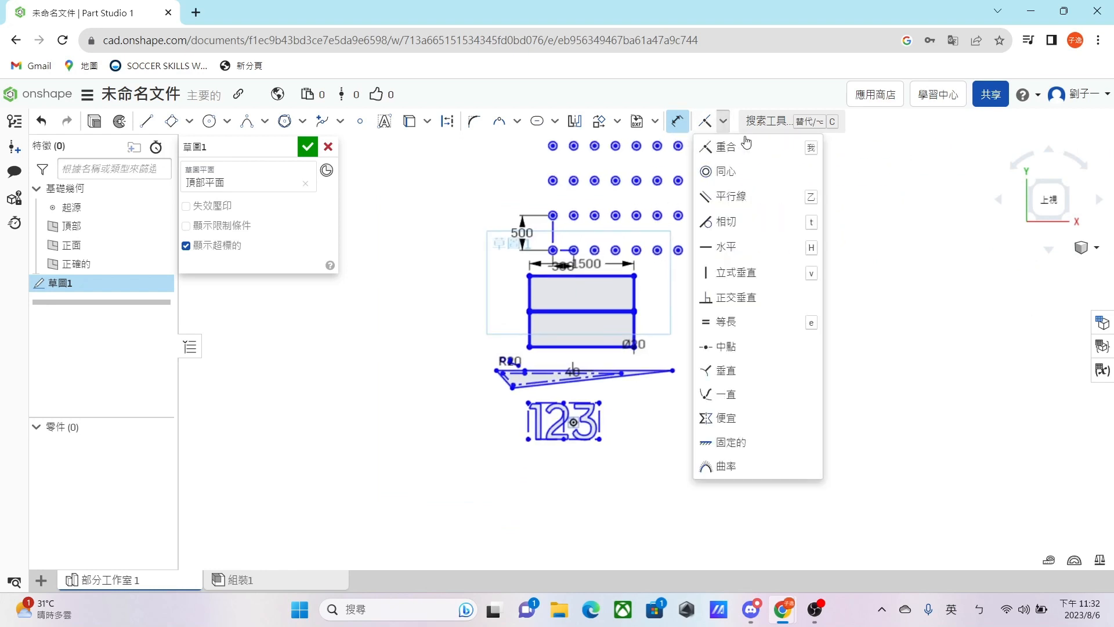
{"action": "middle_click_drag", "start_coordinate": [972, 195], "coordinate": [944, 258]}
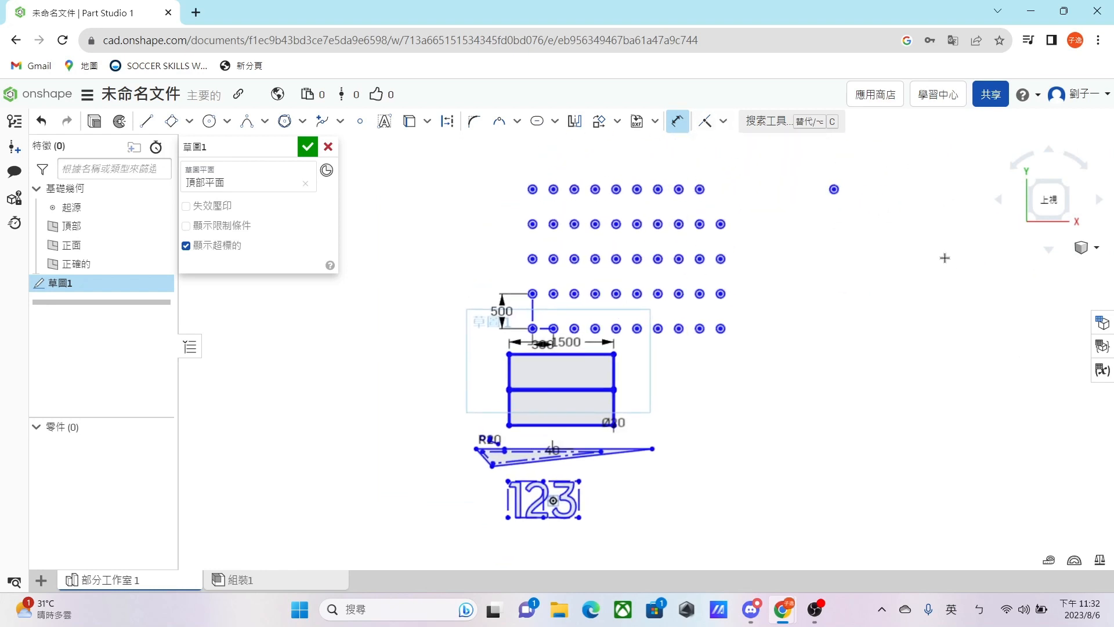
{"action": "left_click", "coordinate": [723, 122]}
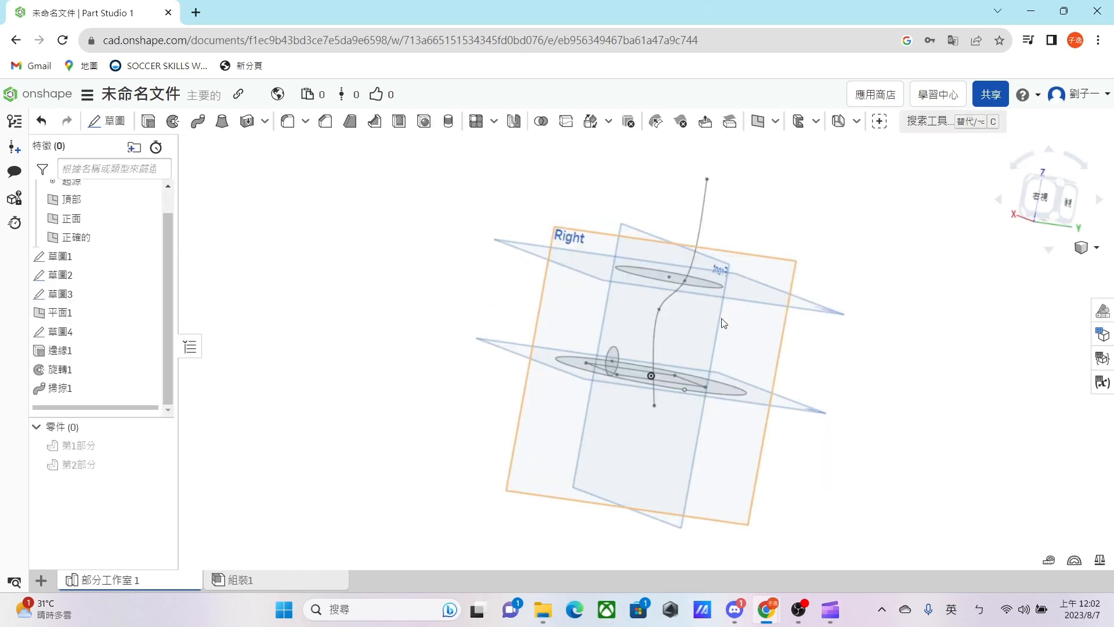
{"action": "mouse_move", "coordinate": [781, 306]}
{"action": "right_mouse_down"}
{"action": "mouse_move", "coordinate": [663, 295]}
{"action": "mouse_move", "coordinate": [753, 325]}
{"action": "mouse_move", "coordinate": [834, 380]}
{"action": "mouse_move", "coordinate": [768, 418]}
{"action": "mouse_move", "coordinate": [886, 406]}
{"action": "mouse_move", "coordinate": [928, 427]}
{"action": "mouse_move", "coordinate": [772, 441]}
{"action": "mouse_move", "coordinate": [425, 268]}
{"action": "mouse_move", "coordinate": [523, 264]}
{"action": "right_mouse_up"}
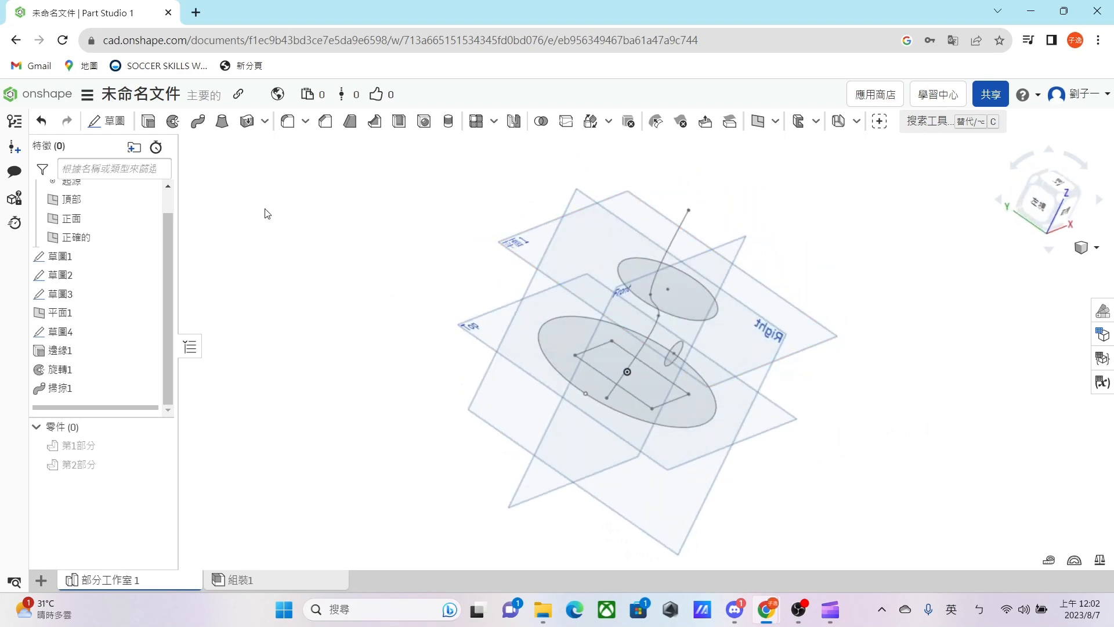
Extrude the large circle's region and its inner rectangle 30 mm downward as a new solid part
{"action": "left_click", "coordinate": [148, 122]}
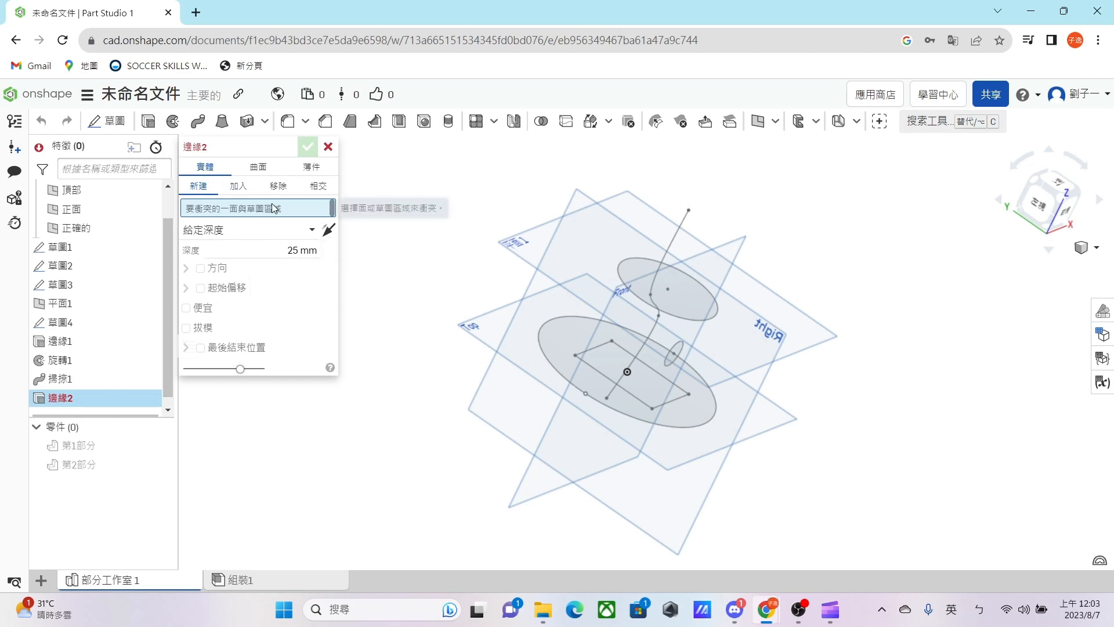
{"action": "left_click", "coordinate": [587, 371]}
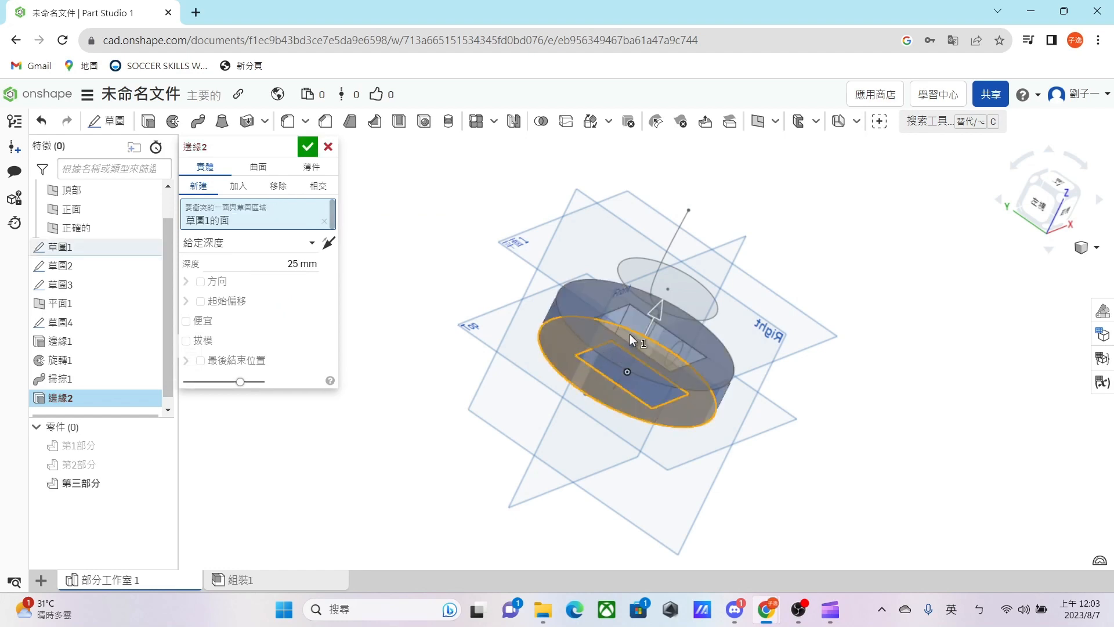
{"action": "right_click_drag", "start_coordinate": [649, 344], "coordinate": [642, 351]}
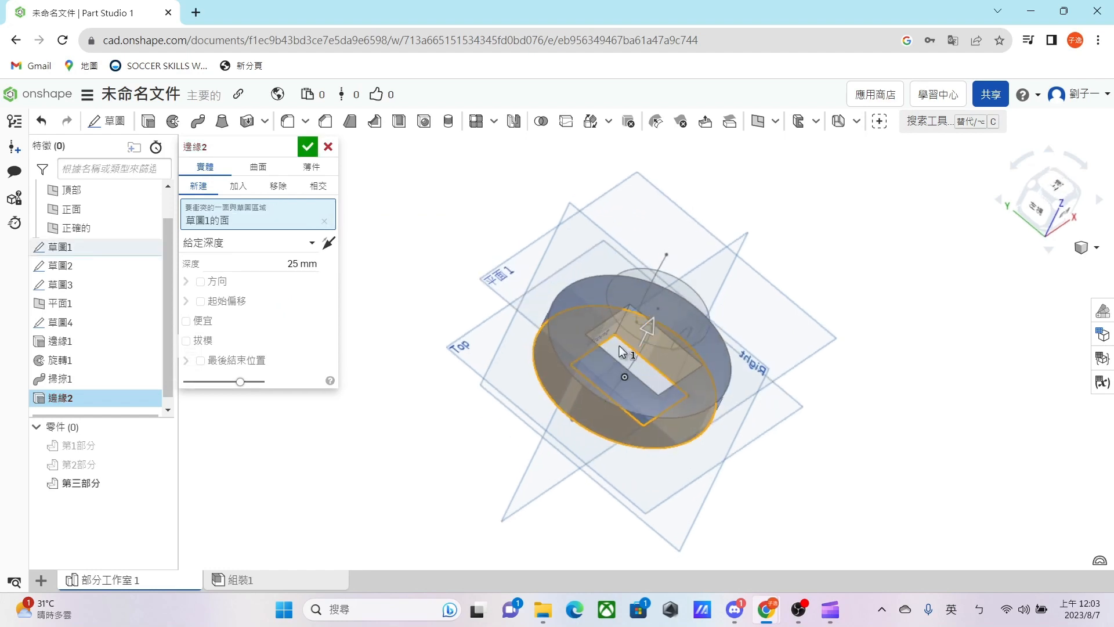
{"action": "left_click", "coordinate": [619, 345]}
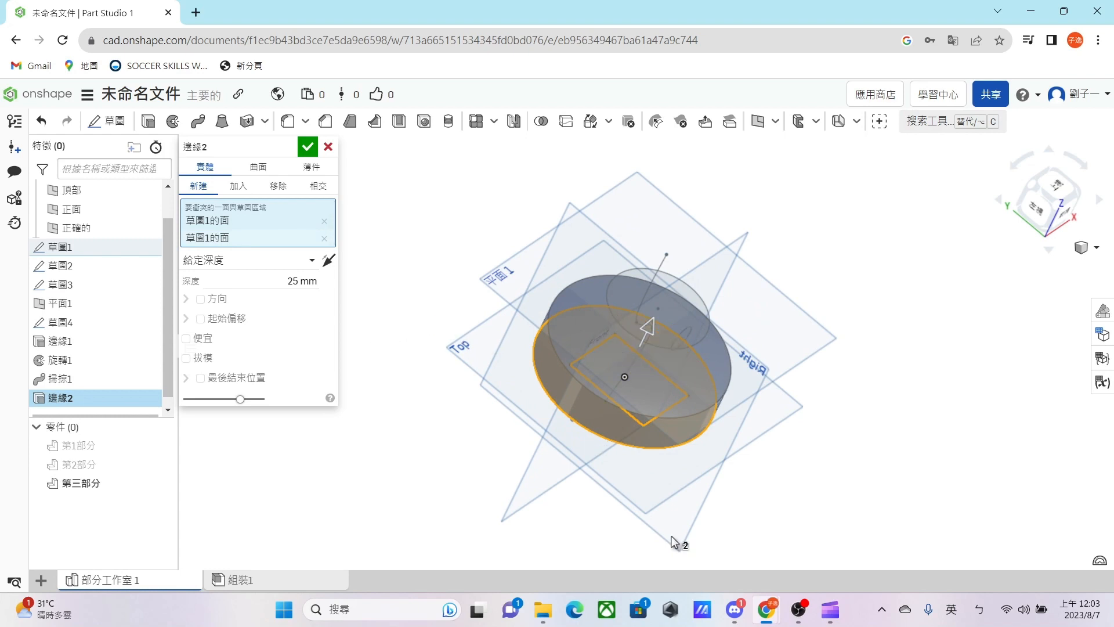
{"action": "left_click", "coordinate": [294, 279]}
{"action": "double_click", "coordinate": [295, 281]}
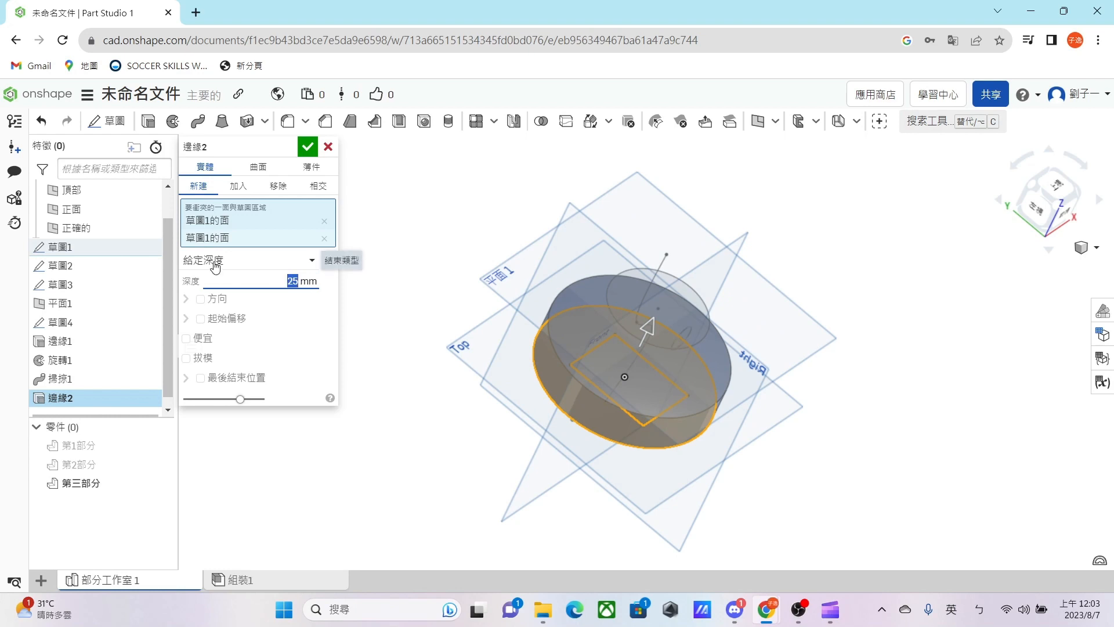
{"action": "type", "text": "30"}
{"action": "key", "text": "Return"}
{"action": "left_click", "coordinate": [328, 260]}
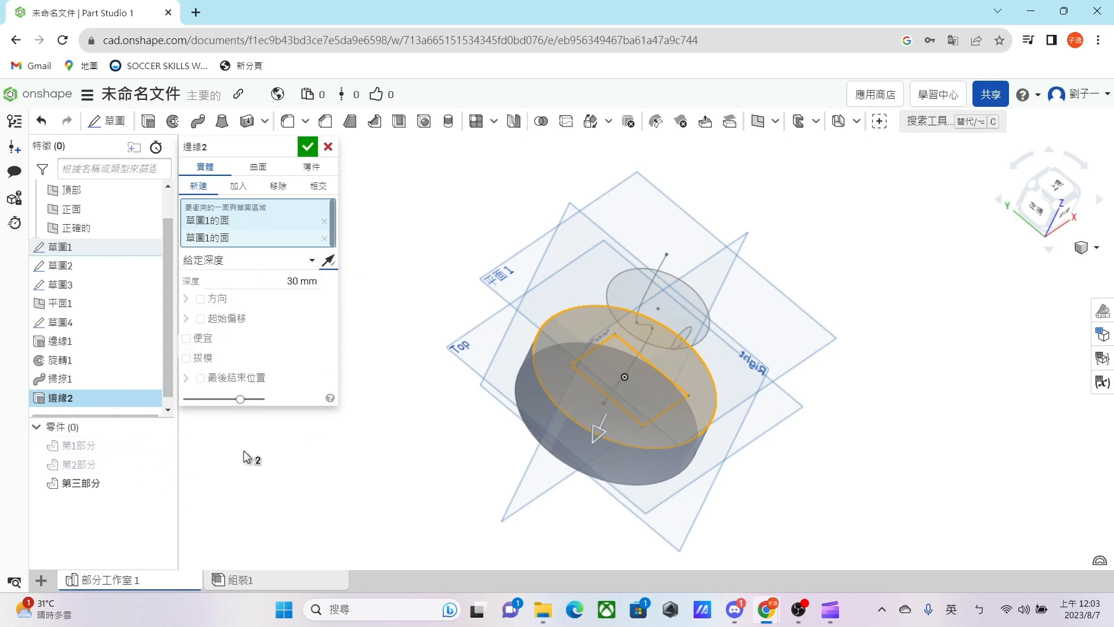
{"action": "left_click", "coordinate": [312, 147]}
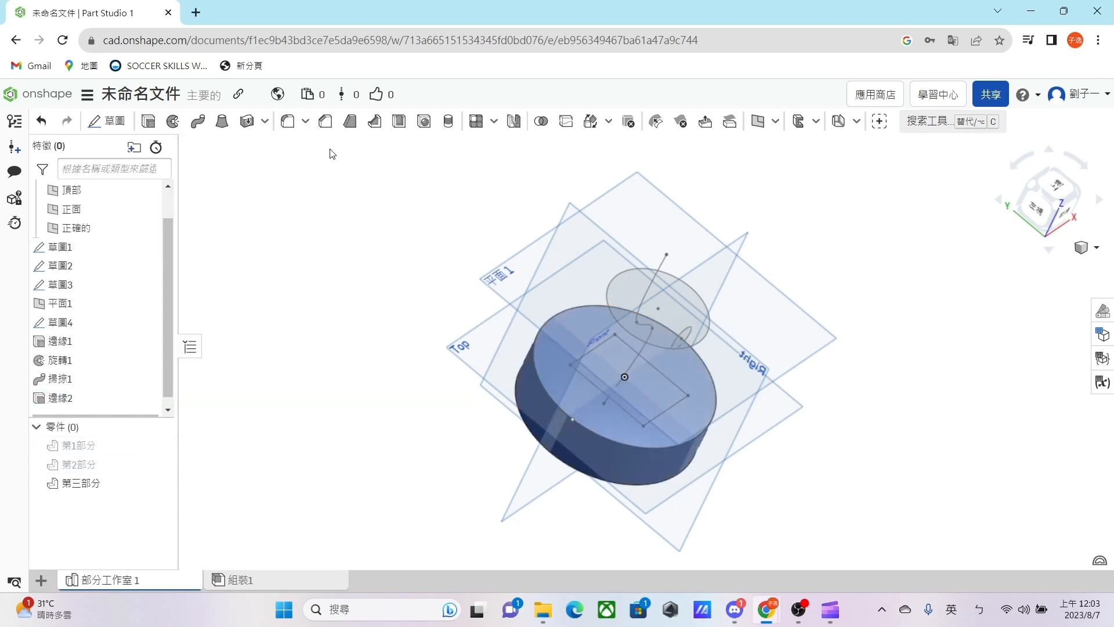
Examine the extruded disc from several angles and hide it
{"action": "mouse_move", "coordinate": [667, 458]}
{"action": "right_mouse_down"}
{"action": "mouse_move", "coordinate": [741, 400]}
{"action": "mouse_move", "coordinate": [748, 337]}
{"action": "right_mouse_up"}
{"action": "right_click", "coordinate": [599, 399]}
{"action": "left_click", "coordinate": [942, 371]}
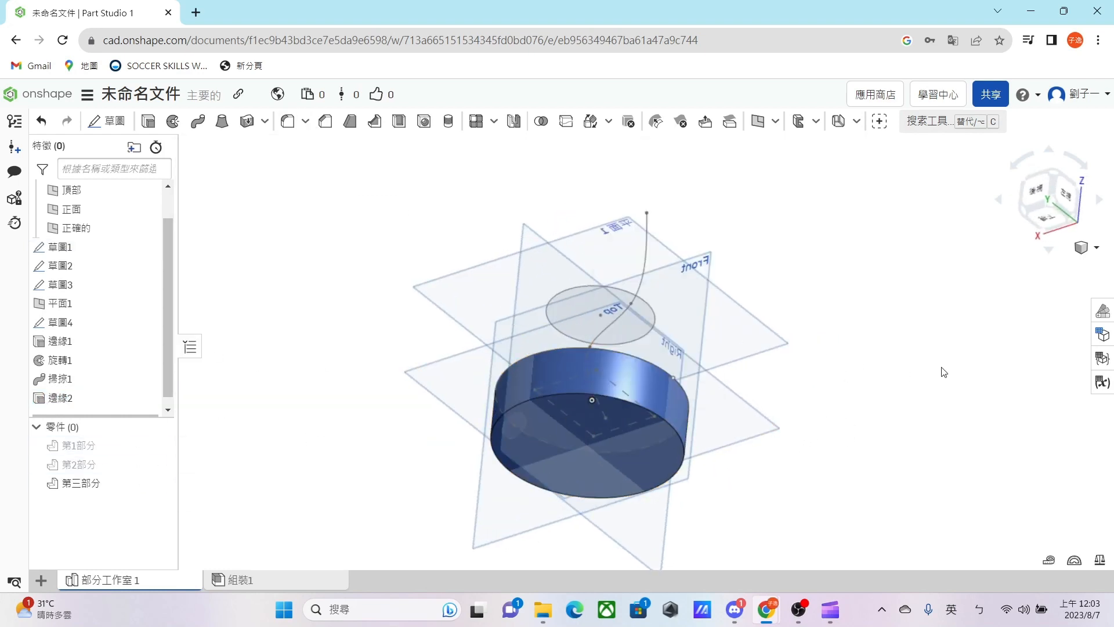
{"action": "right_click_drag", "start_coordinate": [942, 372], "coordinate": [839, 487]}
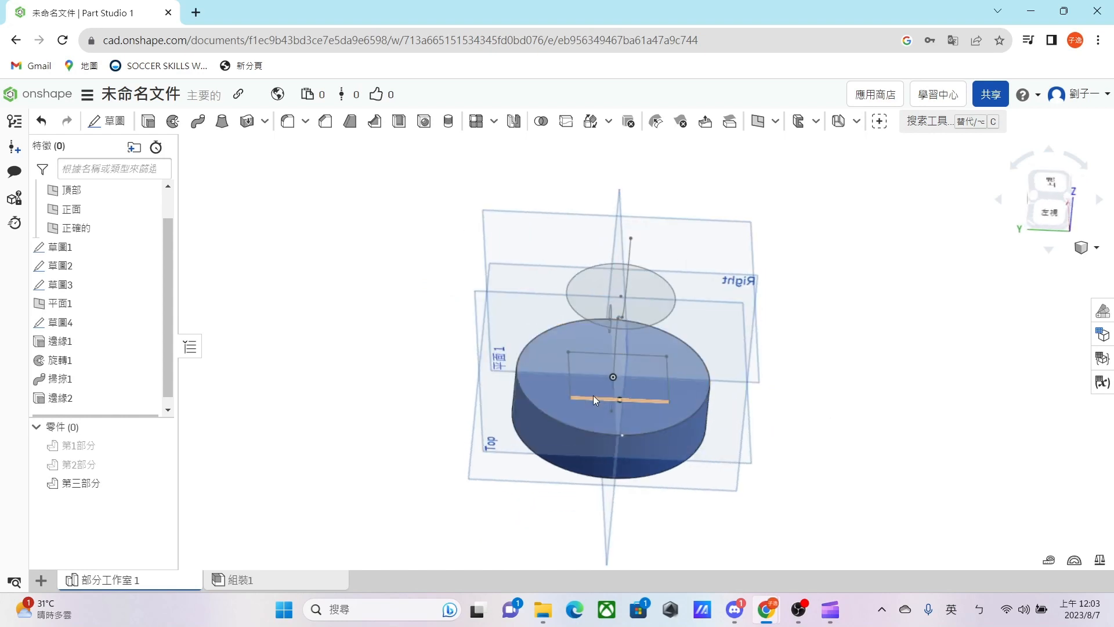
{"action": "left_click", "coordinate": [165, 487]}
{"action": "left_click", "coordinate": [166, 485]}
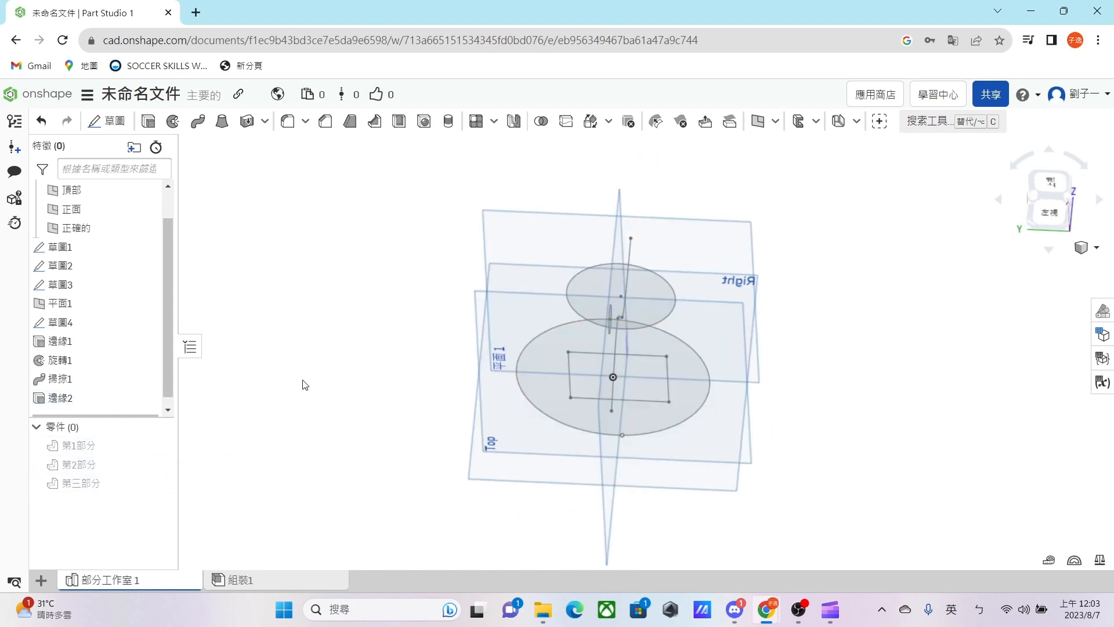
Revolve the small circle fully around the large circle's edge to create a ring as a new solid part
{"action": "left_click", "coordinate": [174, 123]}
{"action": "right_click_drag", "start_coordinate": [531, 296], "coordinate": [445, 238]}
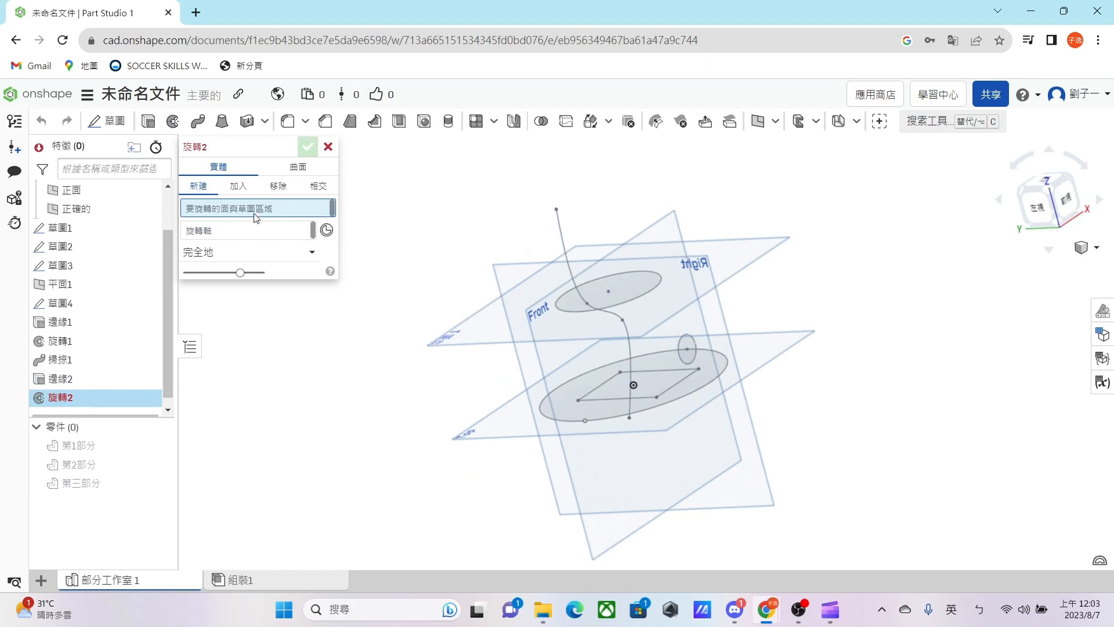
{"action": "mouse_move", "coordinate": [333, 309]}
{"action": "right_mouse_down"}
{"action": "mouse_move", "coordinate": [688, 402]}
{"action": "mouse_move", "coordinate": [820, 415]}
{"action": "mouse_move", "coordinate": [981, 411]}
{"action": "right_mouse_up"}
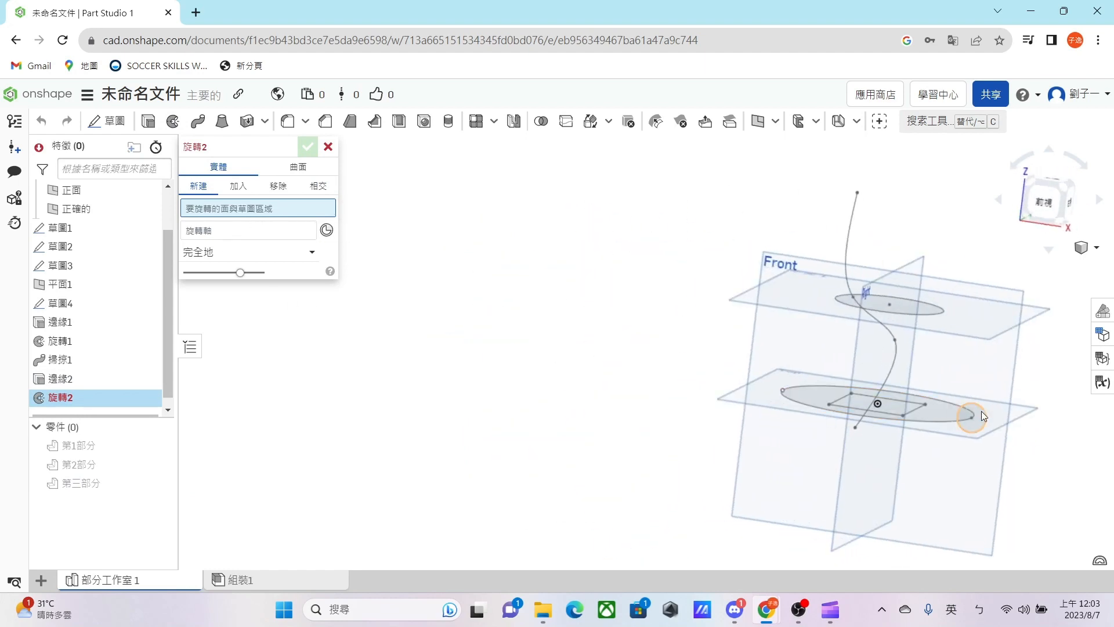
{"action": "left_click", "coordinate": [977, 410]}
{"action": "left_click", "coordinate": [267, 243]}
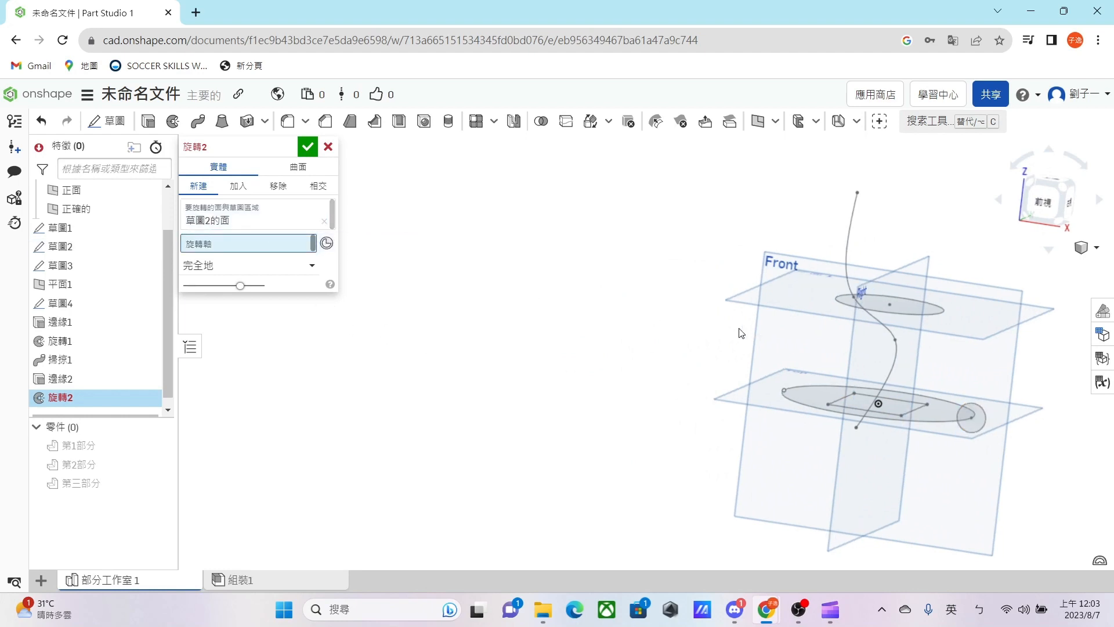
{"action": "mouse_move", "coordinate": [739, 331]}
{"action": "right_mouse_down"}
{"action": "mouse_move", "coordinate": [661, 363]}
{"action": "mouse_move", "coordinate": [839, 427]}
{"action": "right_mouse_up"}
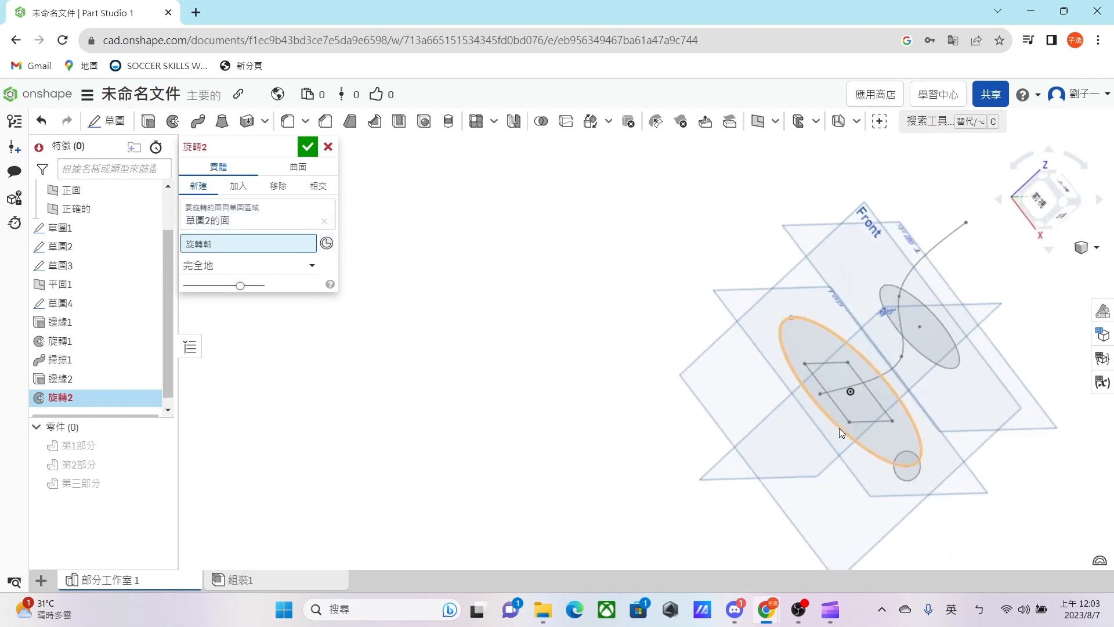
{"action": "left_click", "coordinate": [841, 427]}
{"action": "right_click_drag", "start_coordinate": [951, 404], "coordinate": [811, 470]}
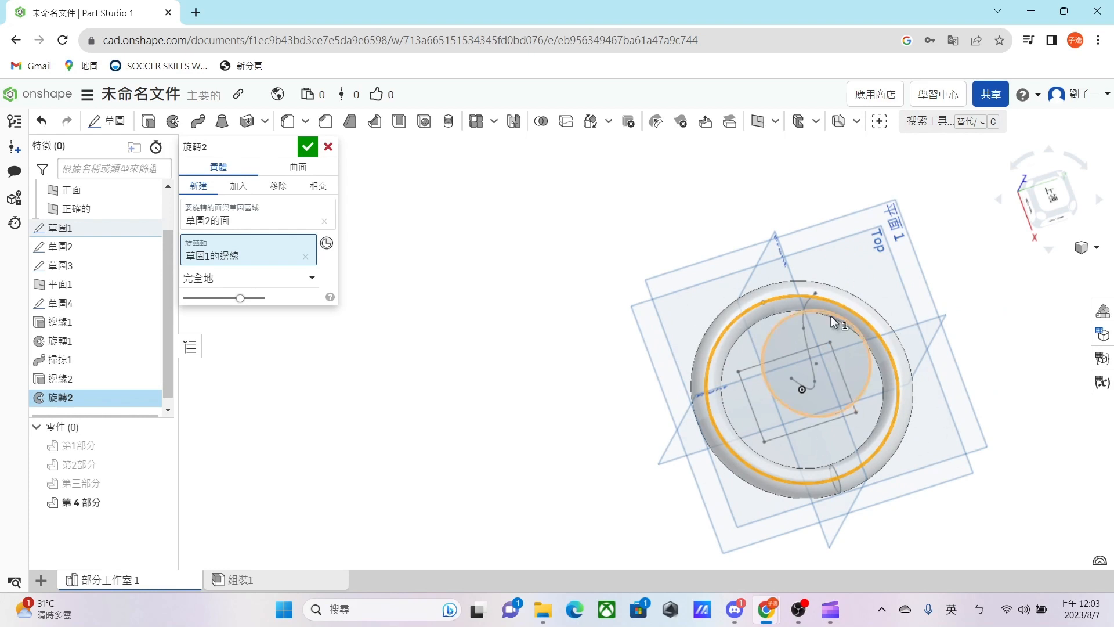
{"action": "right_click_drag", "start_coordinate": [705, 389], "coordinate": [743, 343]}
{"action": "left_click", "coordinate": [313, 149]}
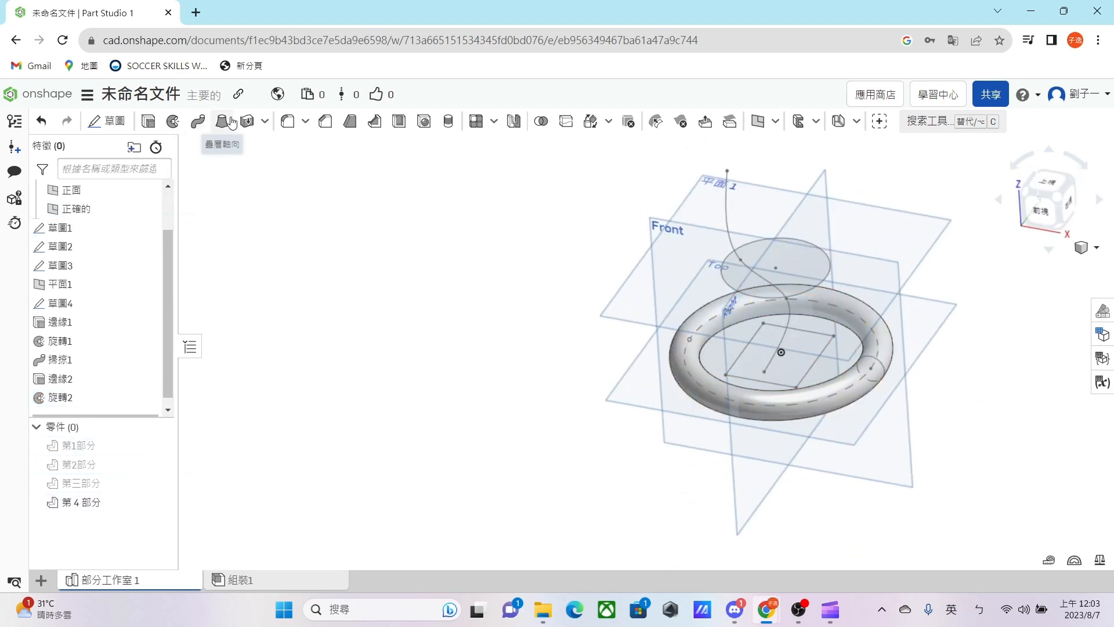
Sweep the inner rectangle of 草圖1 along the curved spline of 草圖3 as a new solid part
{"action": "left_click", "coordinate": [199, 127]}
{"action": "right_click_drag", "start_coordinate": [530, 217], "coordinate": [541, 266]}
{"action": "left_click", "coordinate": [735, 358]}
{"action": "right_click_drag", "start_coordinate": [714, 354], "coordinate": [660, 274]}
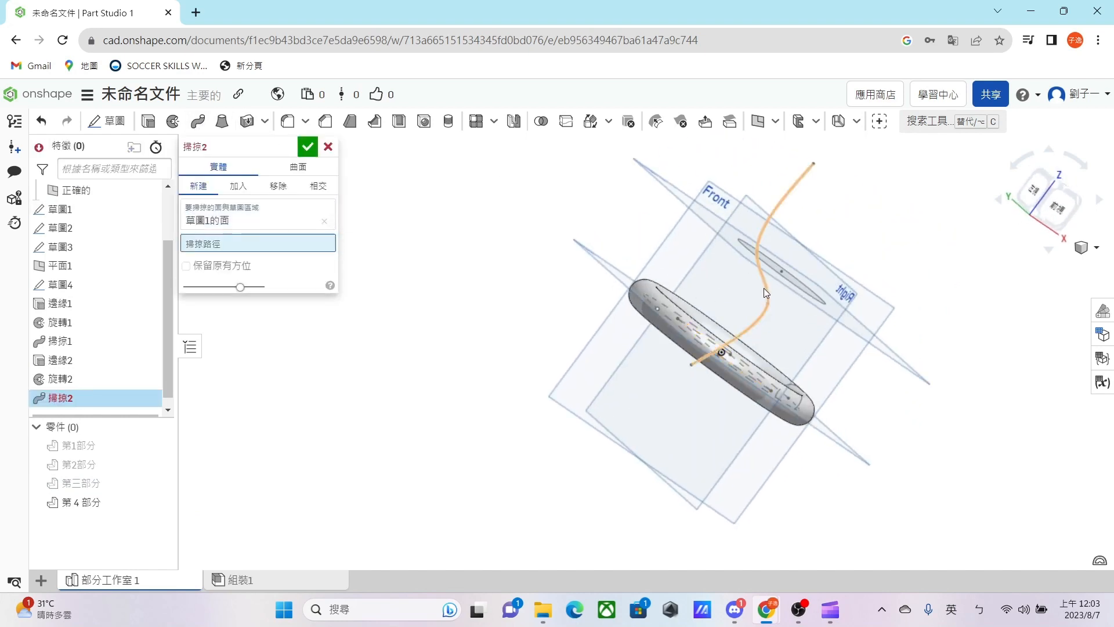
{"action": "left_click", "coordinate": [763, 288]}
{"action": "right_click_drag", "start_coordinate": [764, 288], "coordinate": [816, 297]}
{"action": "right_click_drag", "start_coordinate": [798, 194], "coordinate": [771, 377]}
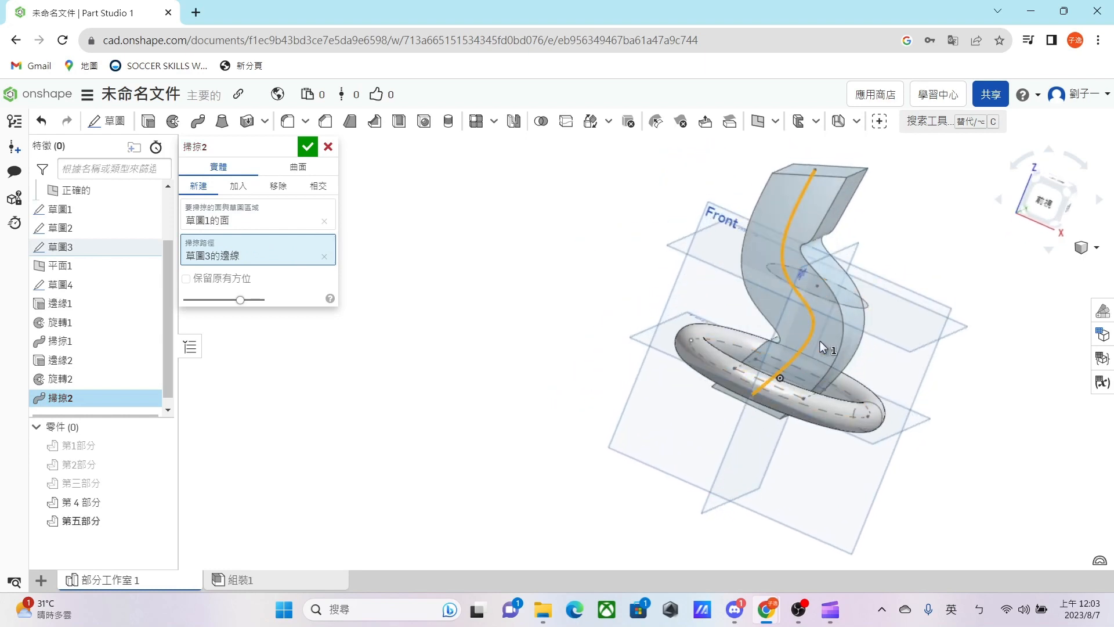
{"action": "left_click", "coordinate": [308, 149]}
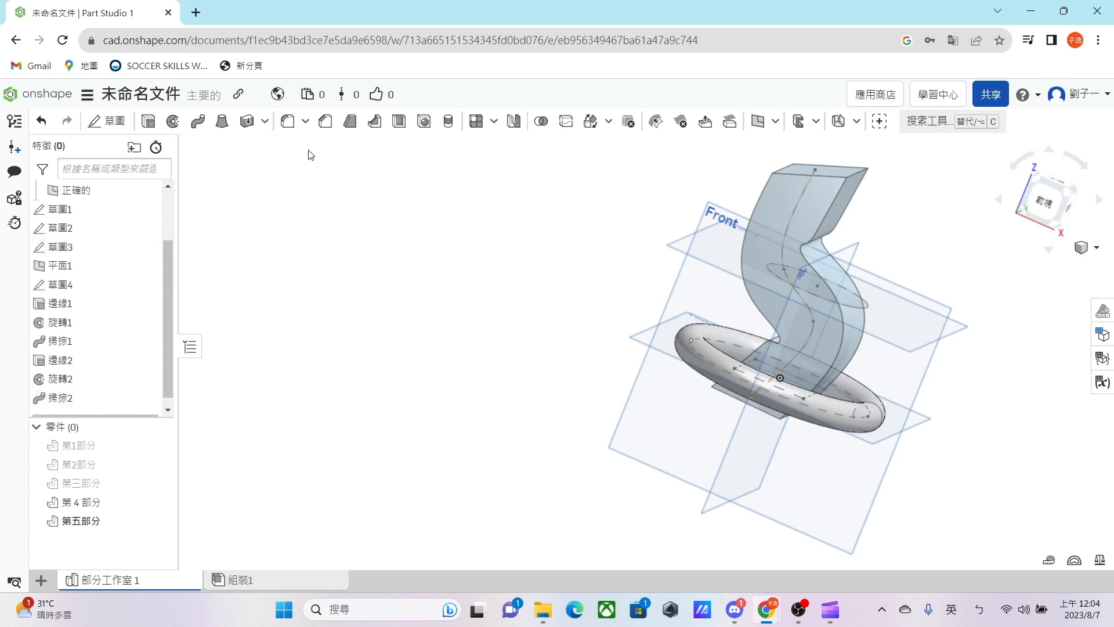
Edit the sweep and add the circular region surrounding the rectangle to its profile
{"action": "double_click", "coordinate": [81, 398]}
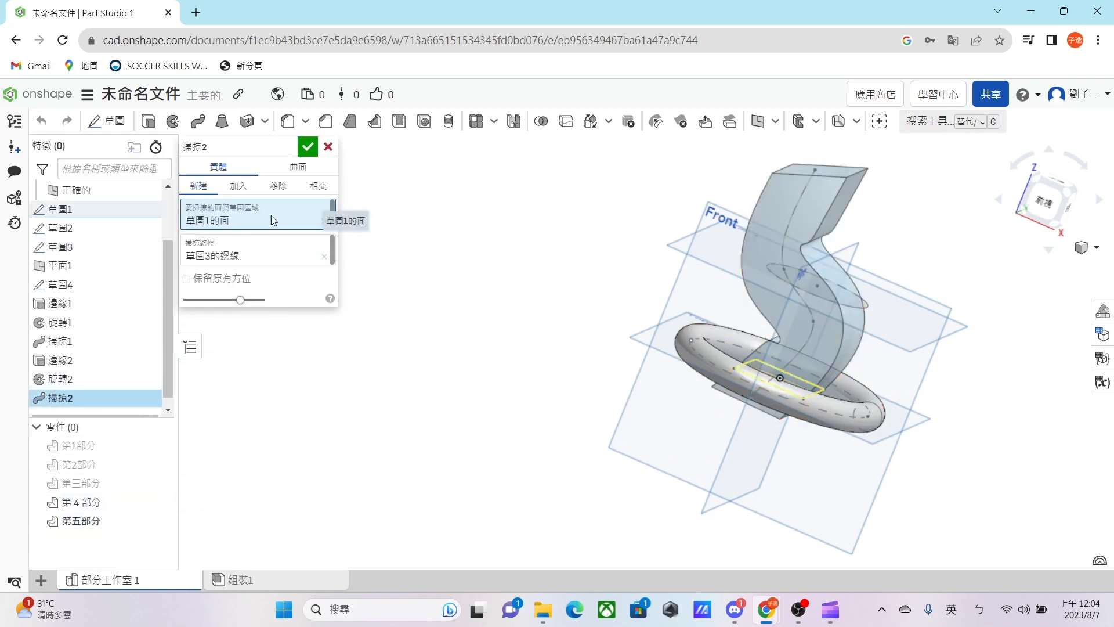
{"action": "right_click_drag", "start_coordinate": [678, 256], "coordinate": [687, 318]}
{"action": "left_click", "coordinate": [741, 316]}
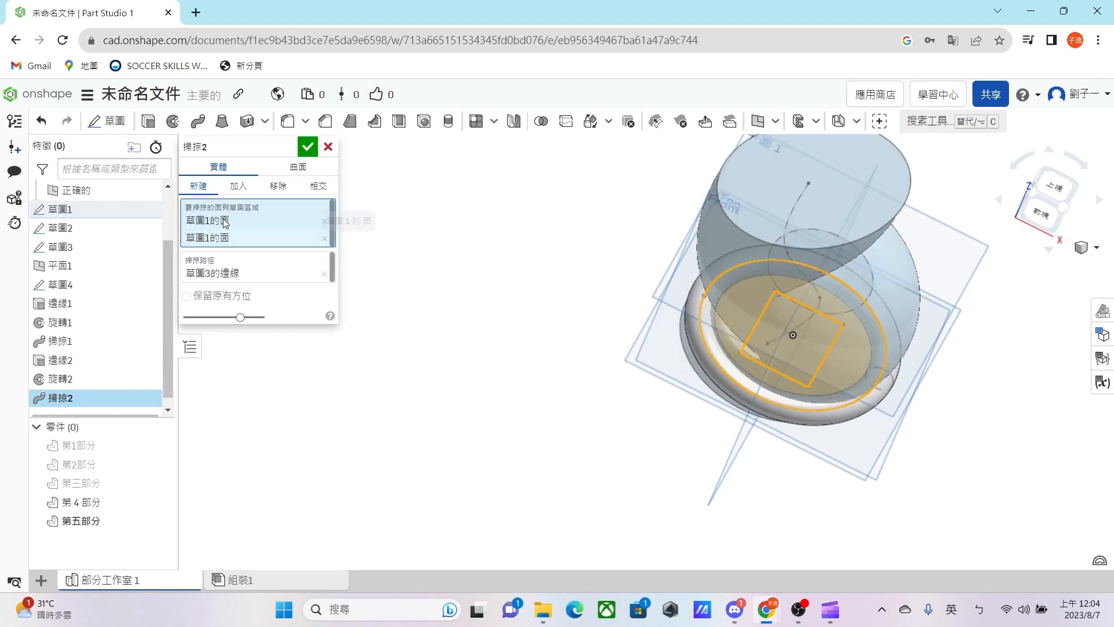
Try to change the sweep from a new part to the Add operation and accept it
{"action": "left_click", "coordinate": [242, 195]}
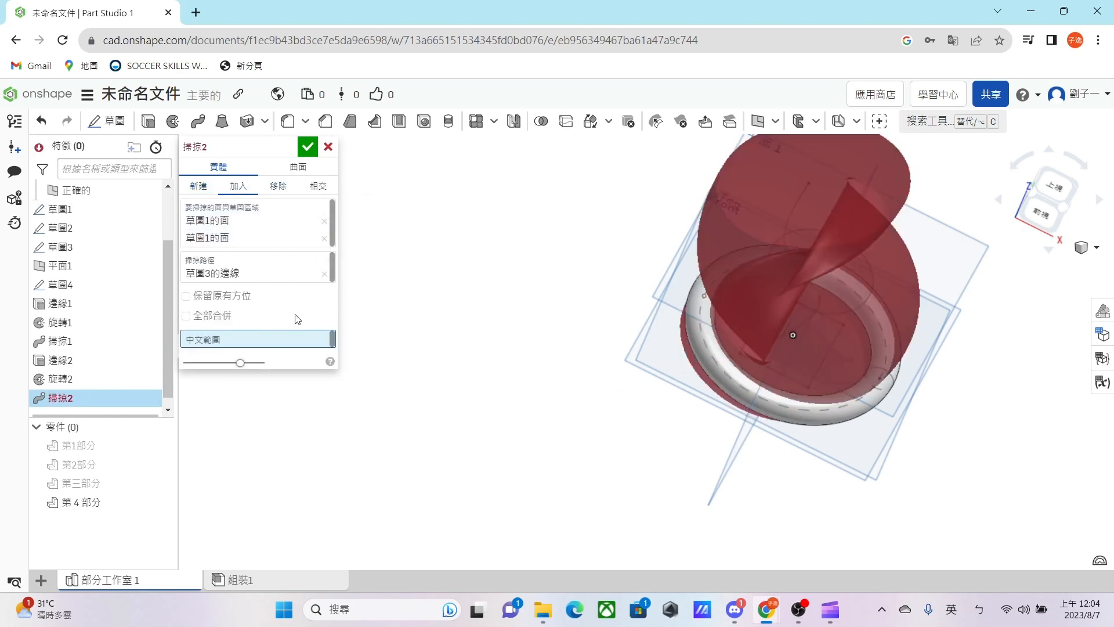
{"action": "right_click_drag", "start_coordinate": [486, 326], "coordinate": [498, 250]}
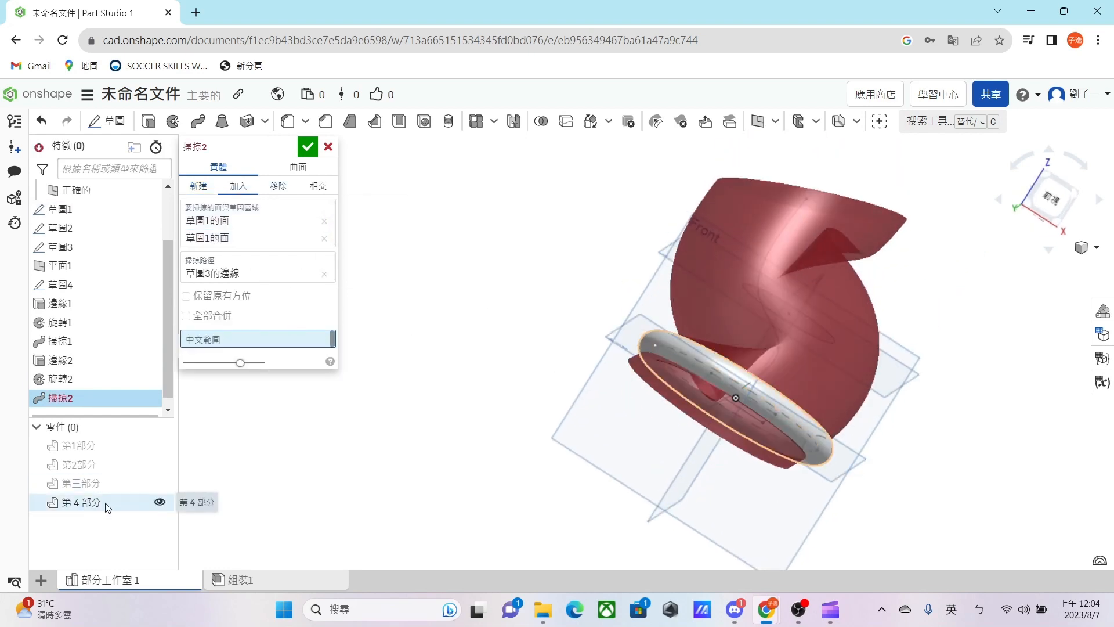
{"action": "right_click_drag", "start_coordinate": [447, 398], "coordinate": [360, 517]}
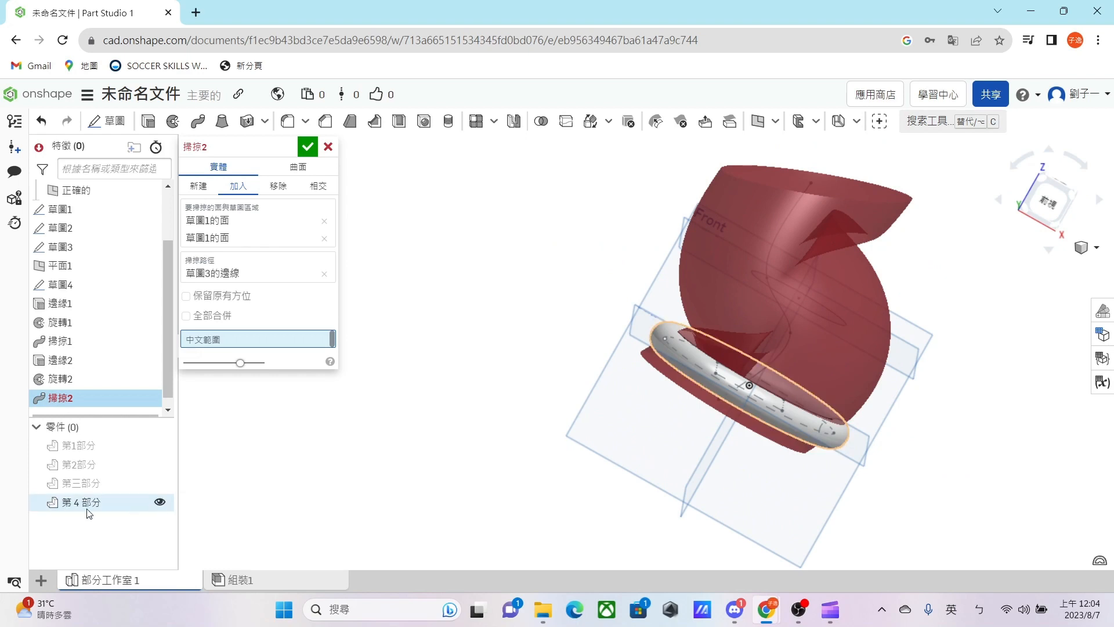
{"action": "left_click", "coordinate": [200, 187]}
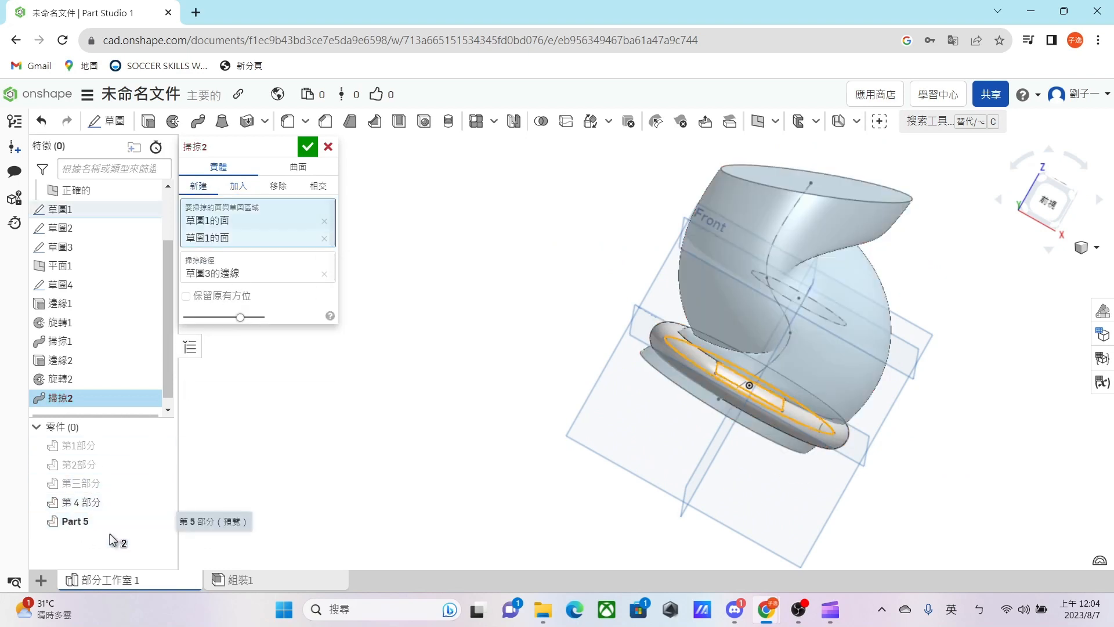
{"action": "left_click", "coordinate": [233, 184]}
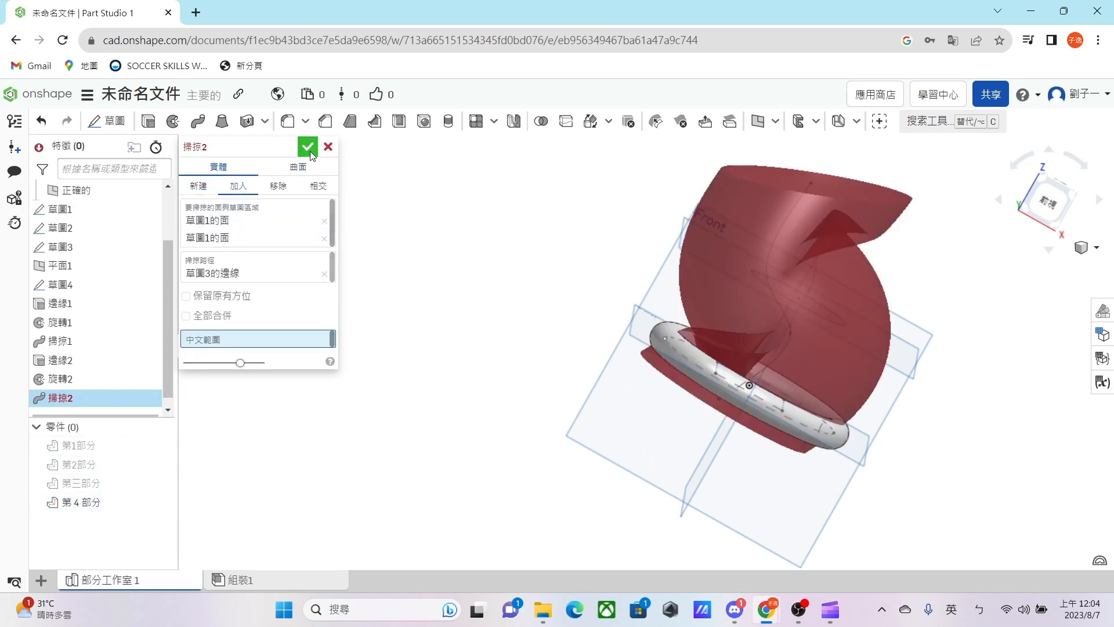
{"action": "left_click", "coordinate": [309, 148]}
Edit 草圖3 in the front view and delete its spline path
{"action": "right_click_drag", "start_coordinate": [574, 422], "coordinate": [508, 454]}
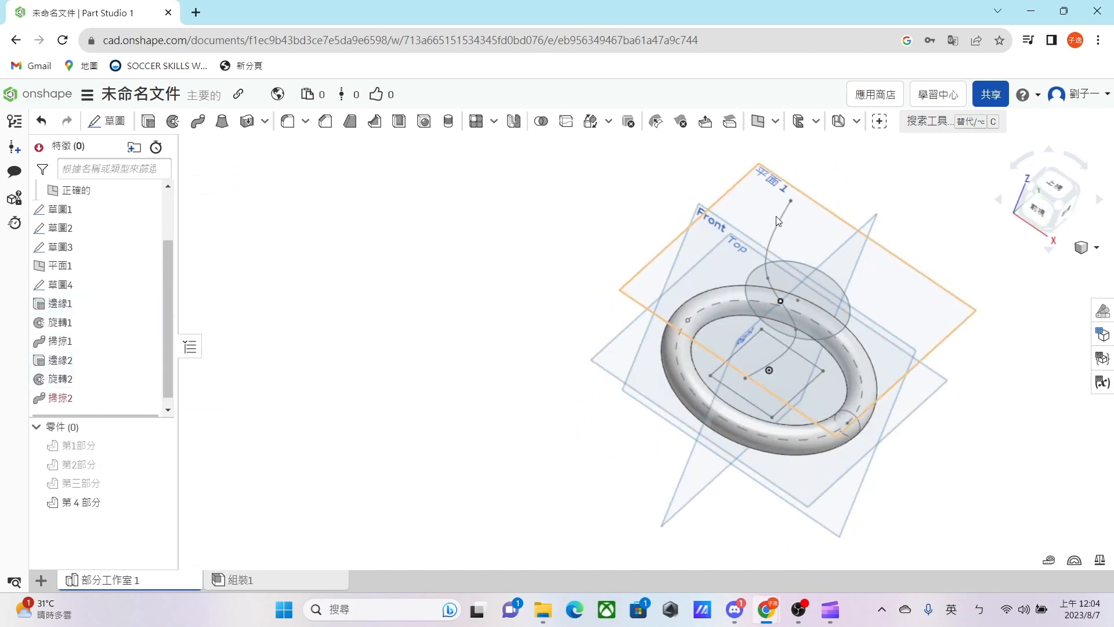
{"action": "right_click", "coordinate": [109, 253]}
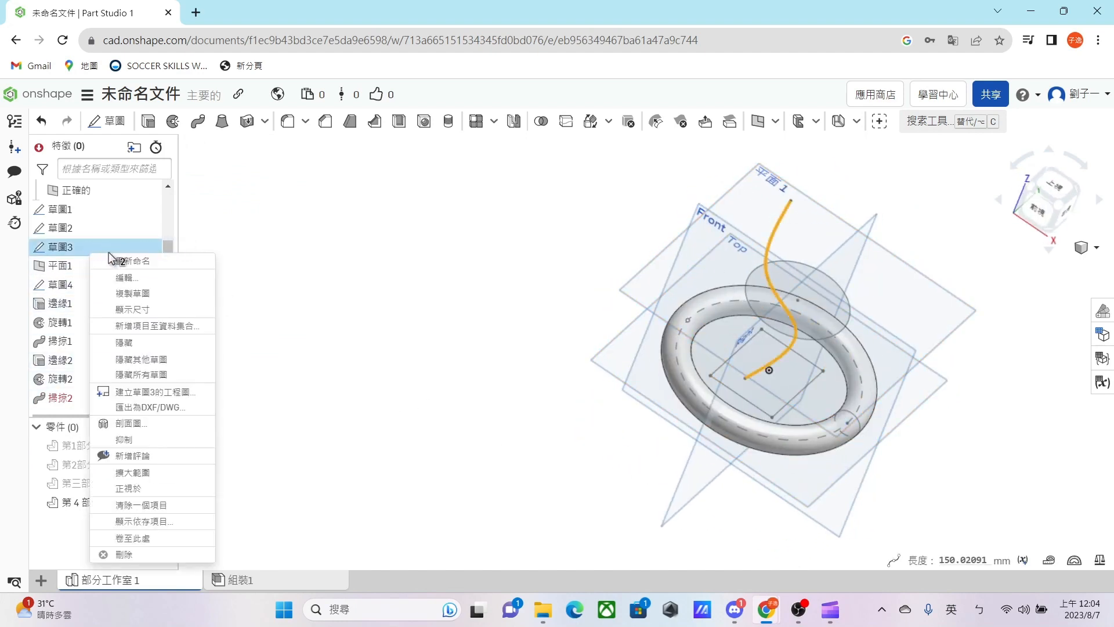
{"action": "left_click", "coordinate": [133, 278]}
{"action": "right_click_drag", "start_coordinate": [663, 308], "coordinate": [698, 278]}
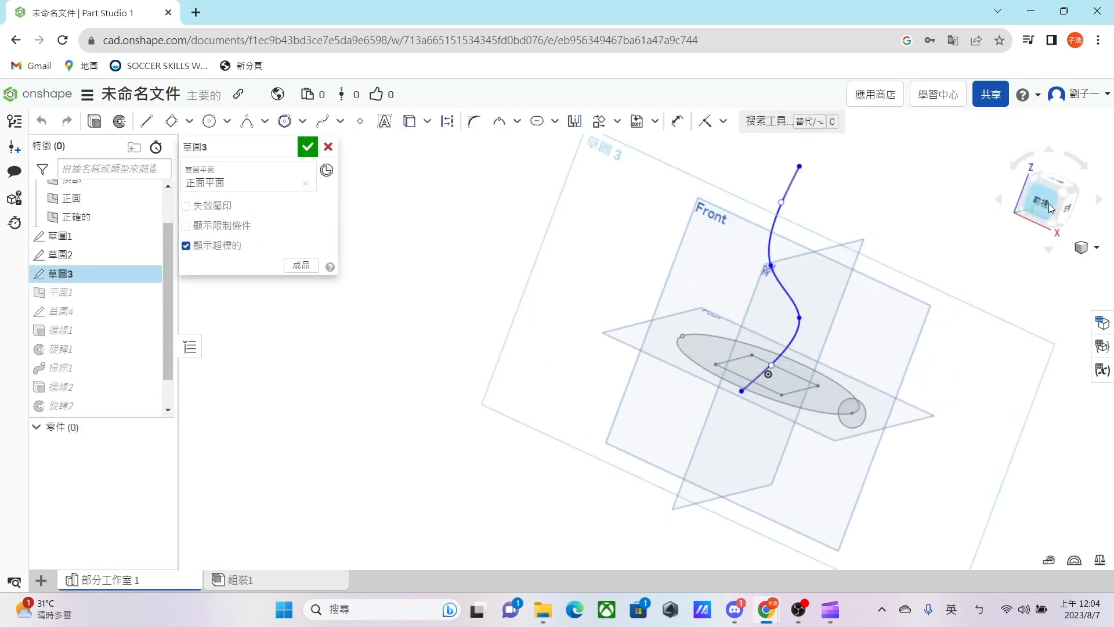
{"action": "left_click", "coordinate": [1049, 203]}
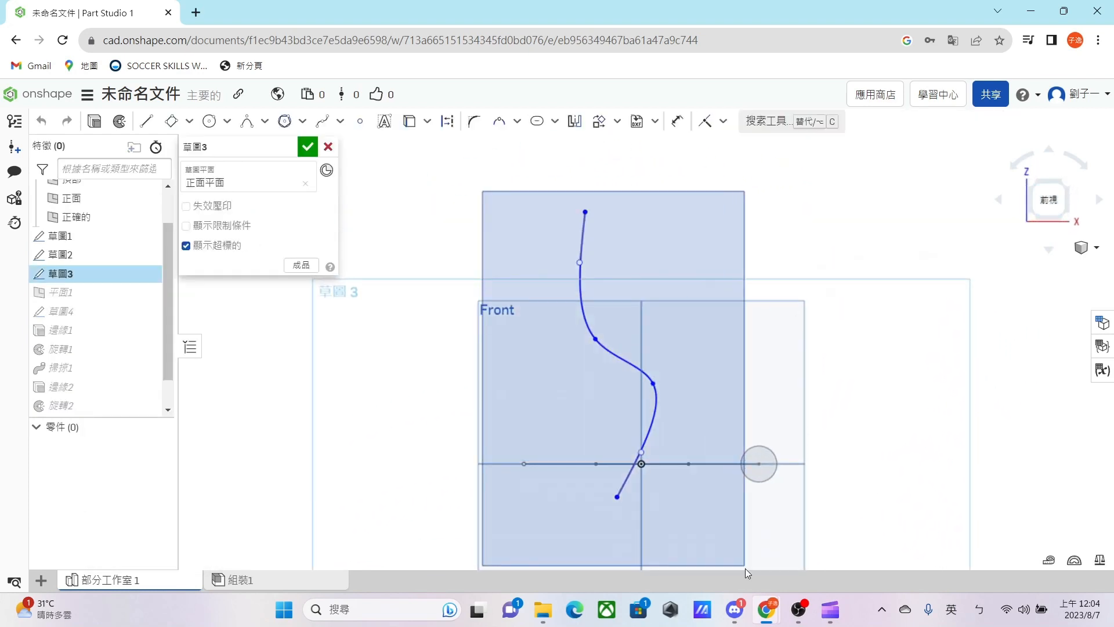
{"action": "left_click_drag", "start_coordinate": [746, 569], "coordinate": [776, 563]}
{"action": "key", "text": "Delete"}
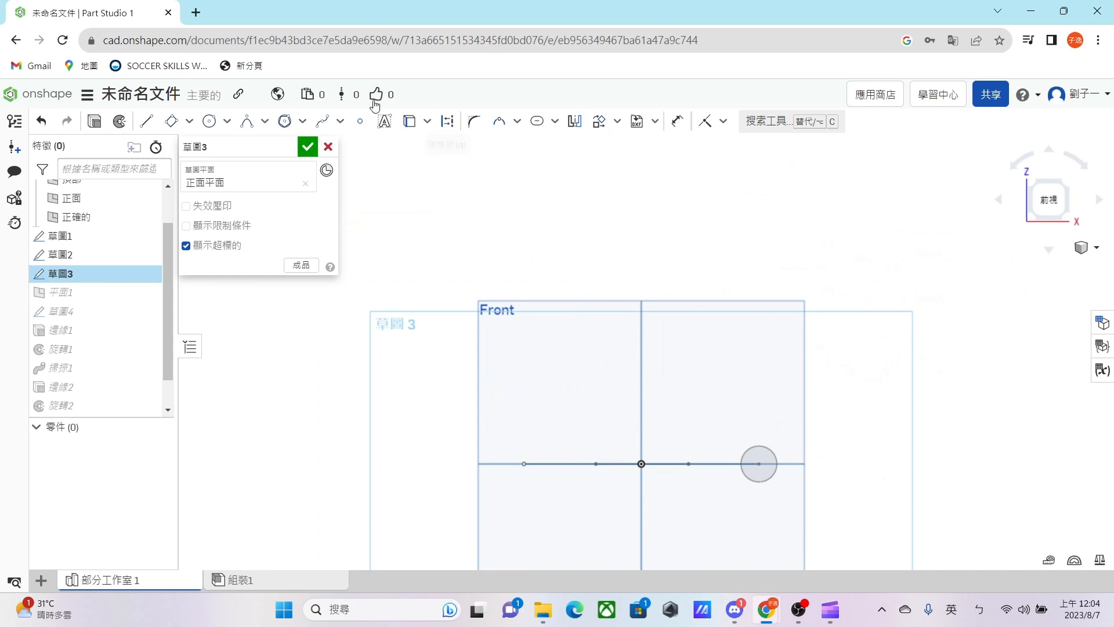
Try to draw a replacement spline in 草圖3 rising above the Front plane, and close the sketch
{"action": "left_click", "coordinate": [322, 121]}
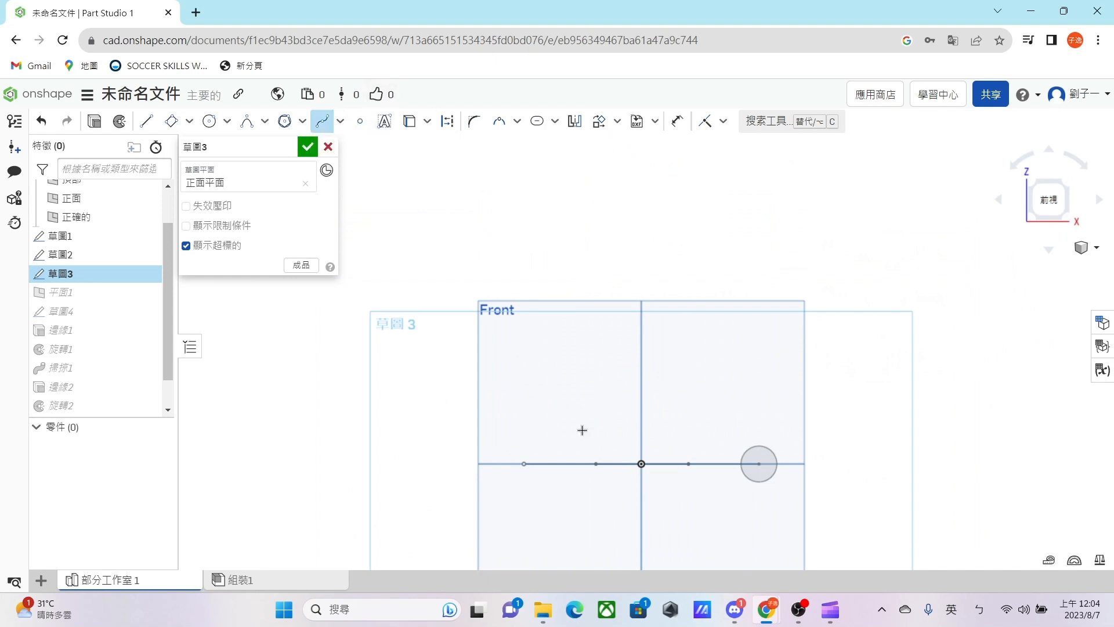
{"action": "left_click", "coordinate": [649, 346]}
{"action": "left_click", "coordinate": [590, 172]}
{"action": "left_click", "coordinate": [308, 147]}
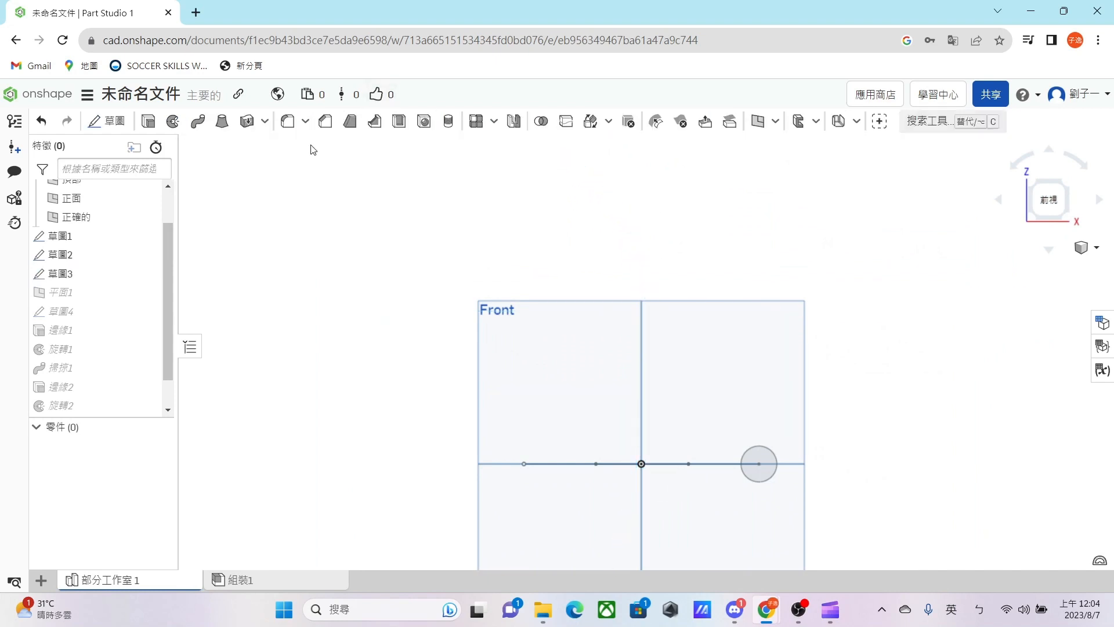
Draw a three-point spline in 草圖3 rising past the Front plane, move its upper endpoint directly above the origin, and accept the sketch
{"action": "double_click", "coordinate": [69, 274]}
{"action": "left_click", "coordinate": [335, 123]}
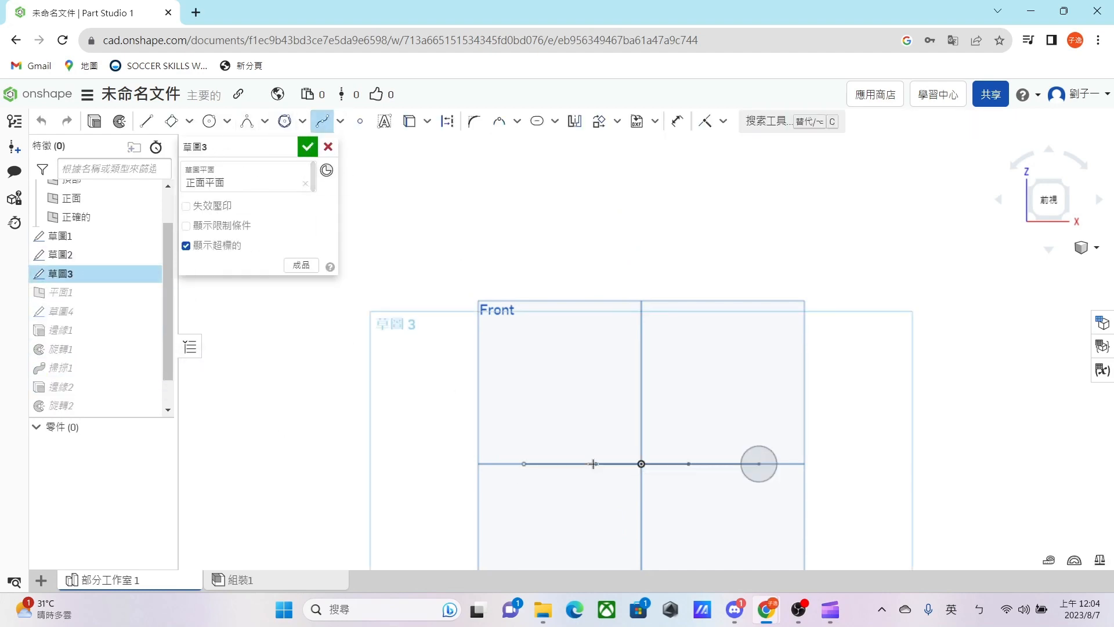
{"action": "left_click", "coordinate": [682, 285]}
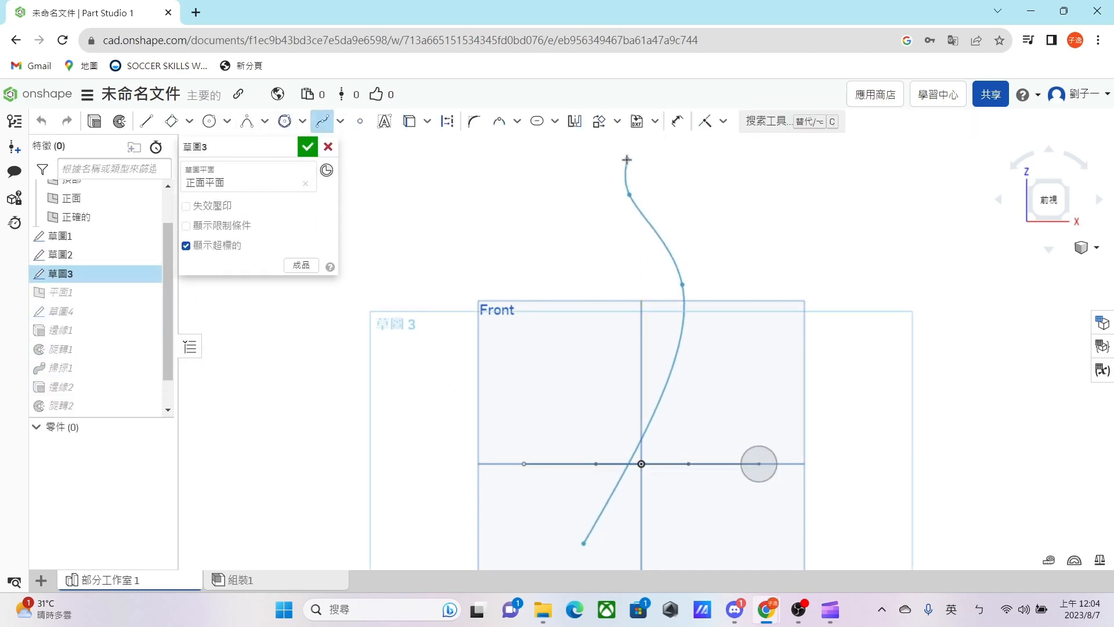
{"action": "left_click", "coordinate": [629, 194]}
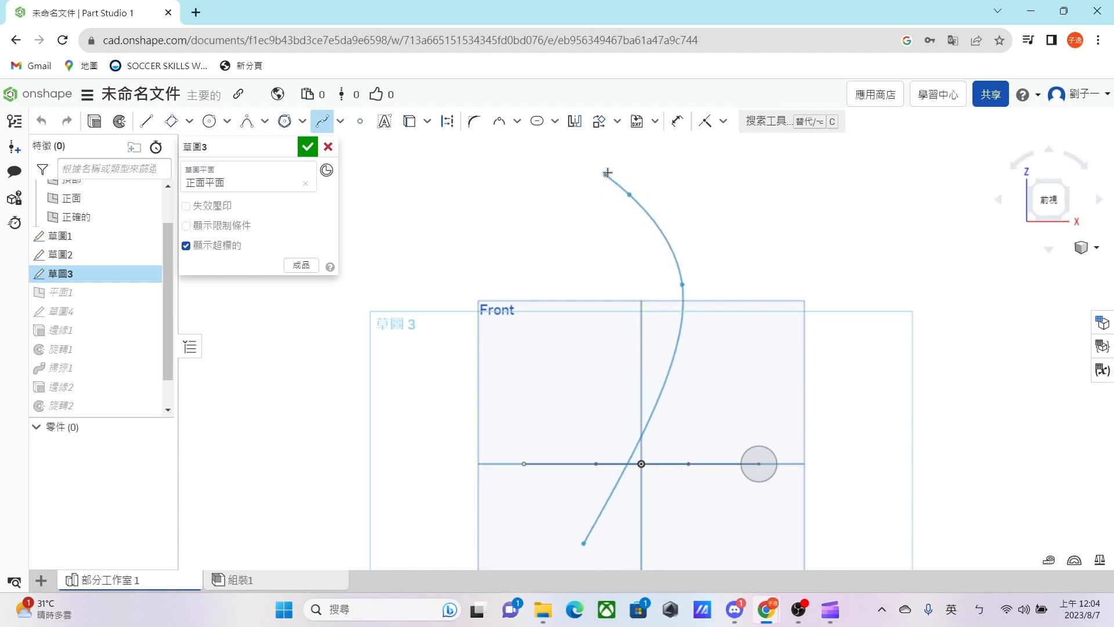
{"action": "key", "text": "Escape"}
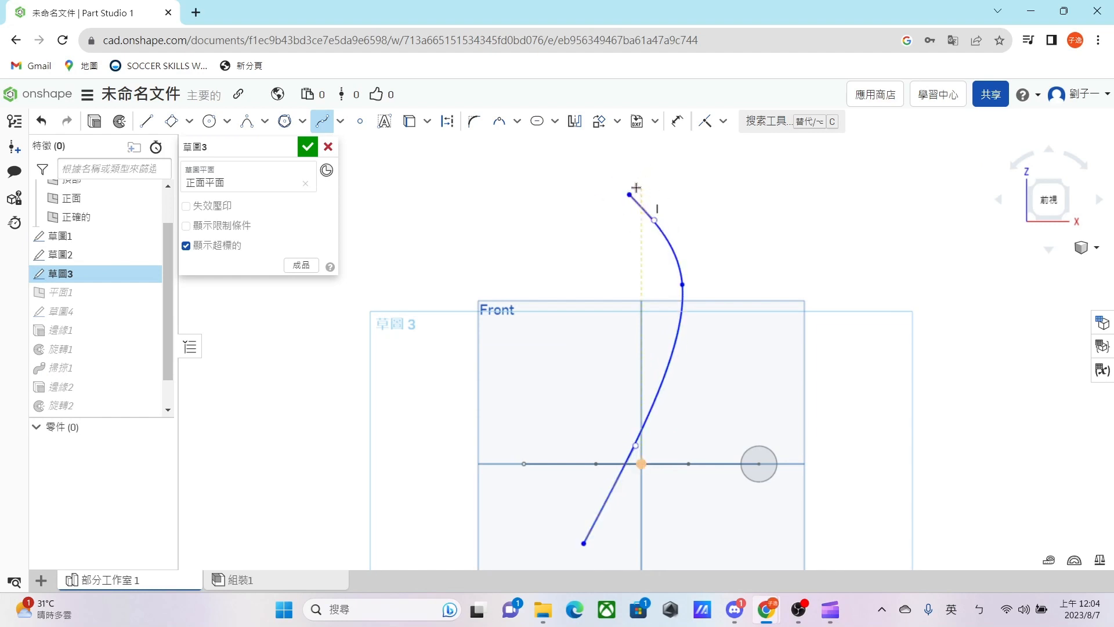
{"action": "key", "text": "Escape"}
{"action": "left_click_drag", "start_coordinate": [630, 194], "coordinate": [632, 169]}
{"action": "left_click_drag", "start_coordinate": [637, 146], "coordinate": [642, 145]}
{"action": "middle_click_drag", "start_coordinate": [656, 222], "coordinate": [634, 285]}
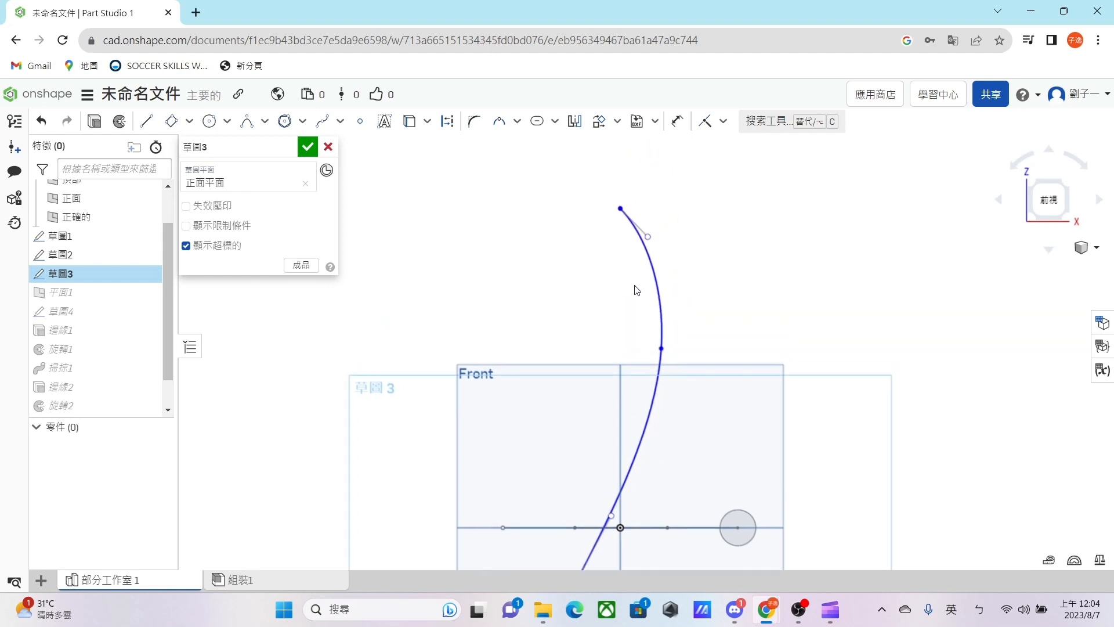
{"action": "left_click", "coordinate": [307, 146]}
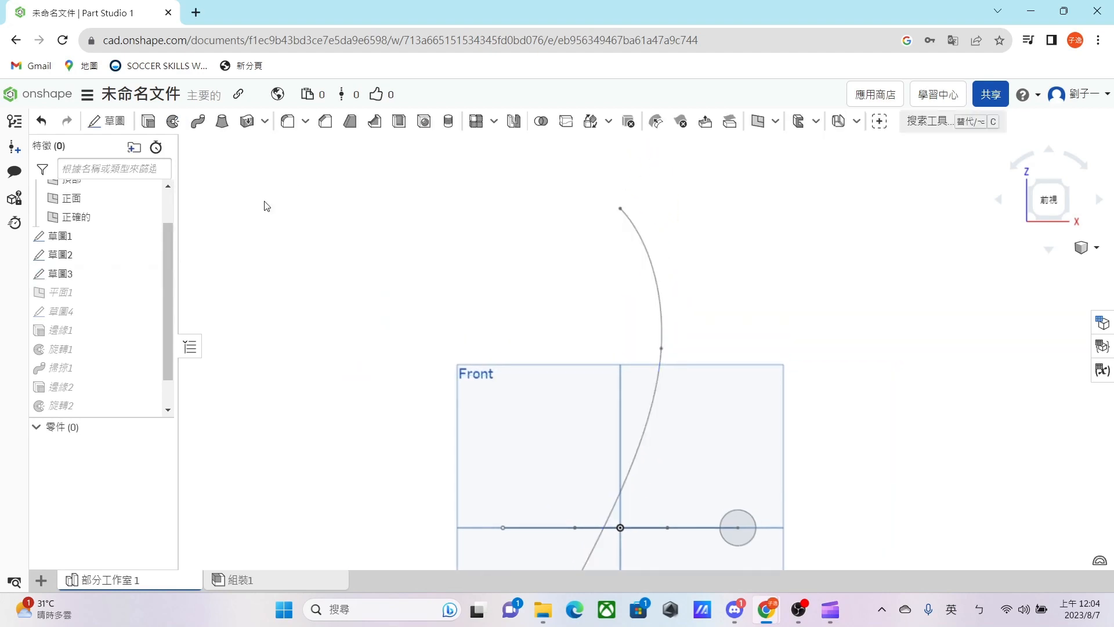
Replace the missing path of 掃掠1 with the new spline from 草圖3 and accept the sweep
{"action": "double_click", "coordinate": [110, 372]}
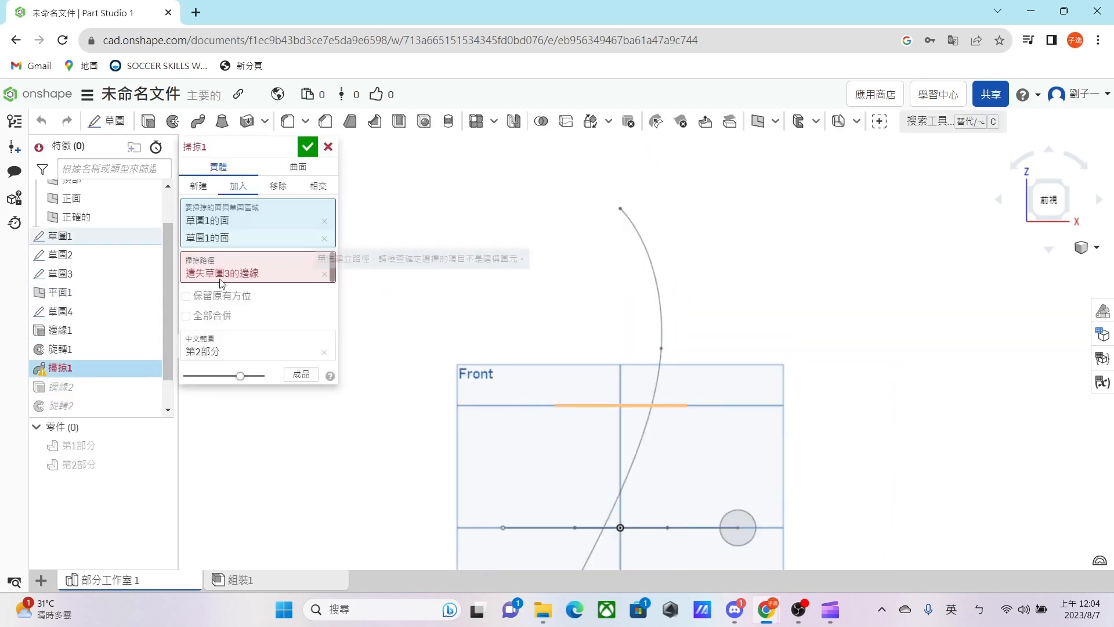
{"action": "left_click", "coordinate": [326, 266]}
{"action": "left_click", "coordinate": [649, 252]}
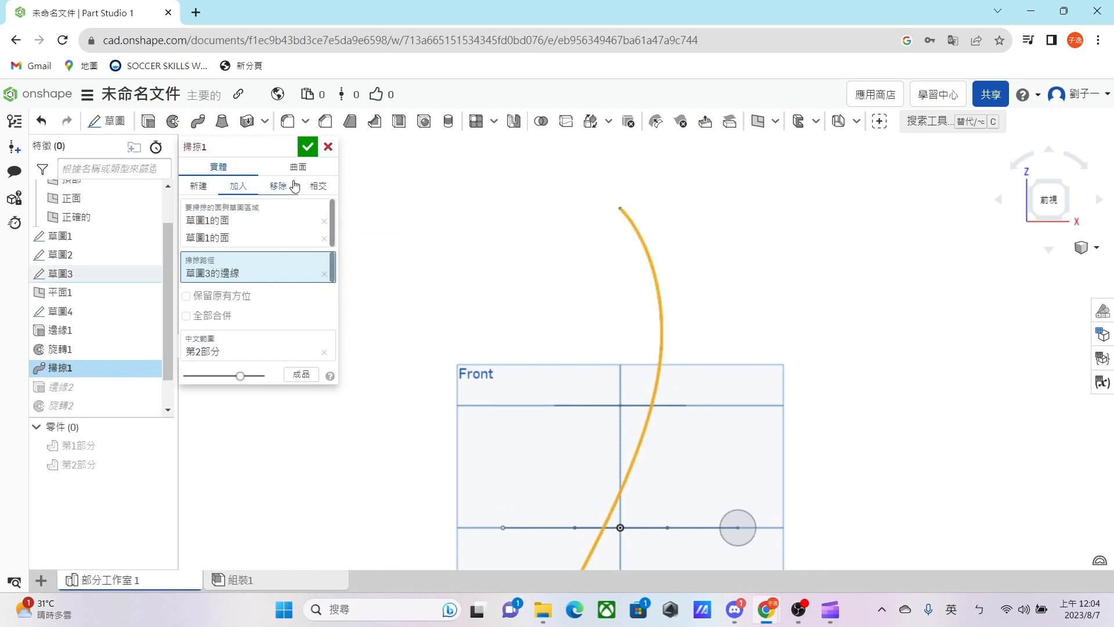
{"action": "left_click", "coordinate": [307, 147]}
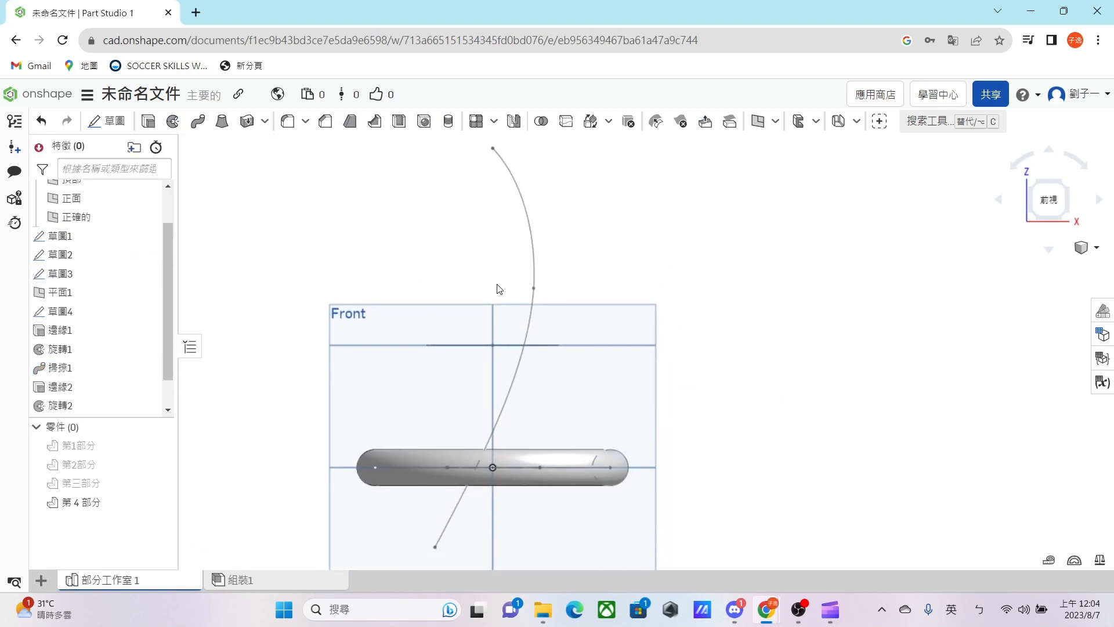
Edit 掃掠2 and replace its missing path with the new spline from 草圖3
{"action": "scroll", "coordinate": [81, 382], "scroll_direction": "down", "scroll_amount": 1}
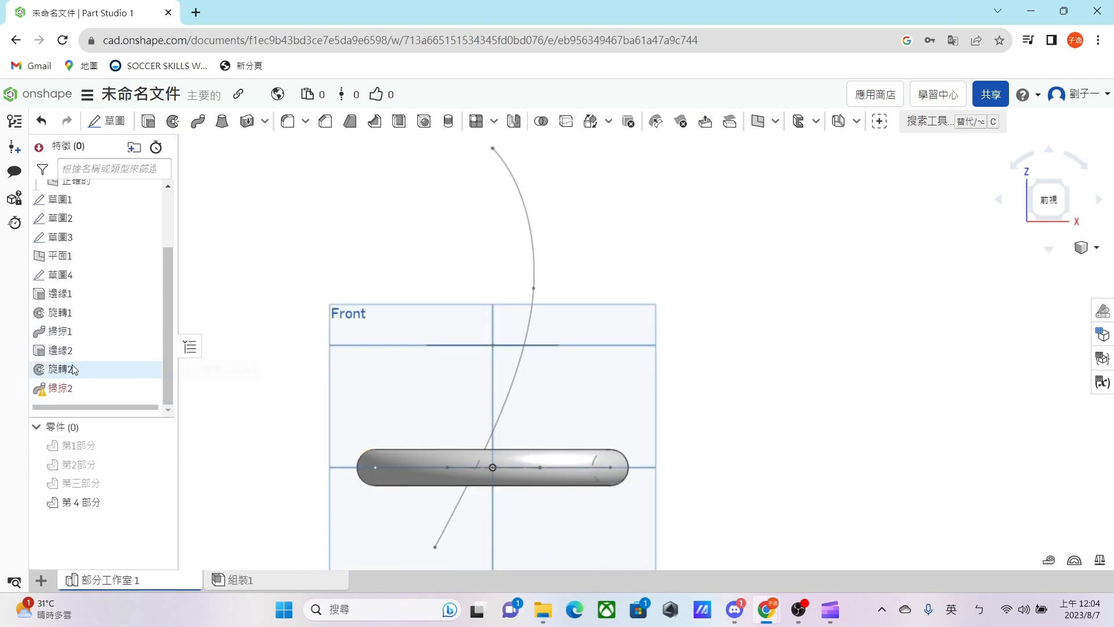
{"action": "double_click", "coordinate": [84, 389]}
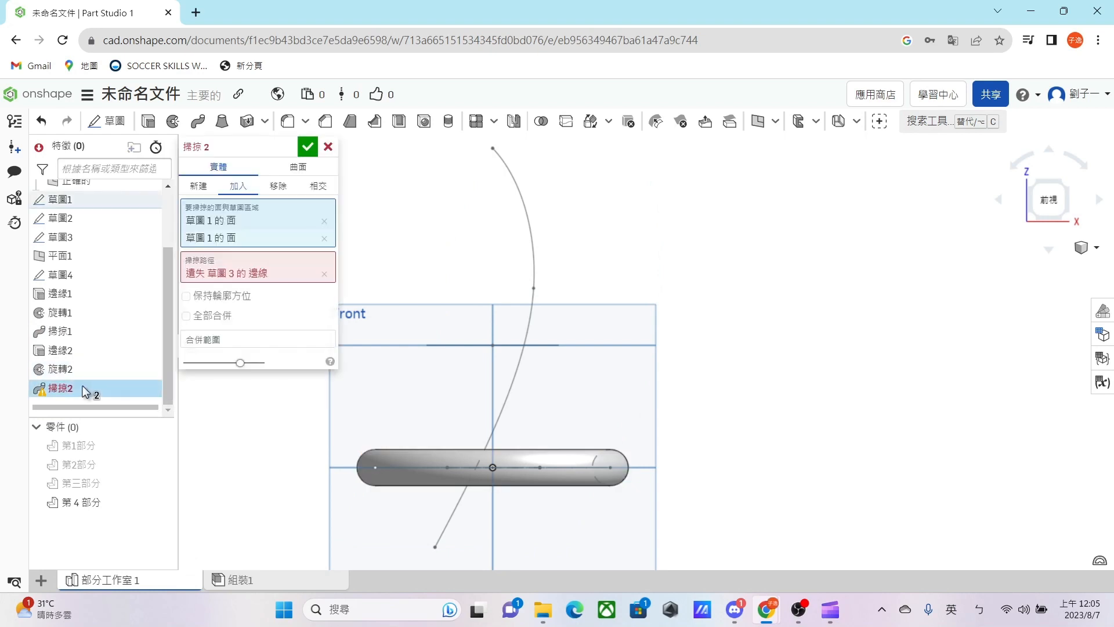
{"action": "left_click", "coordinate": [324, 273]}
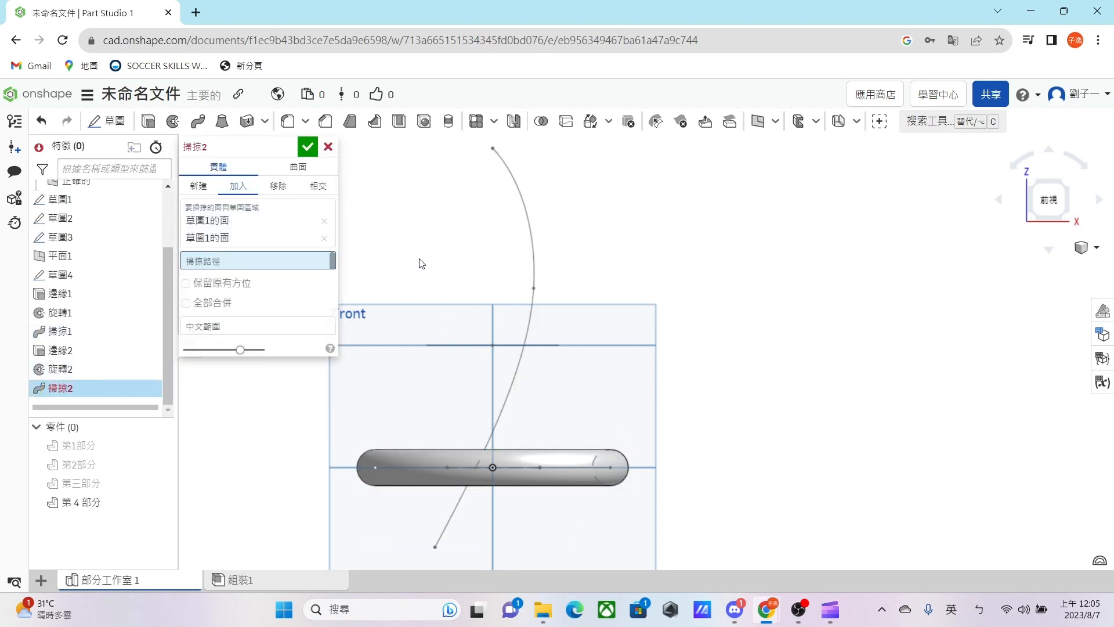
{"action": "left_click", "coordinate": [527, 215]}
{"action": "right_click_drag", "start_coordinate": [621, 232], "coordinate": [428, 295]}
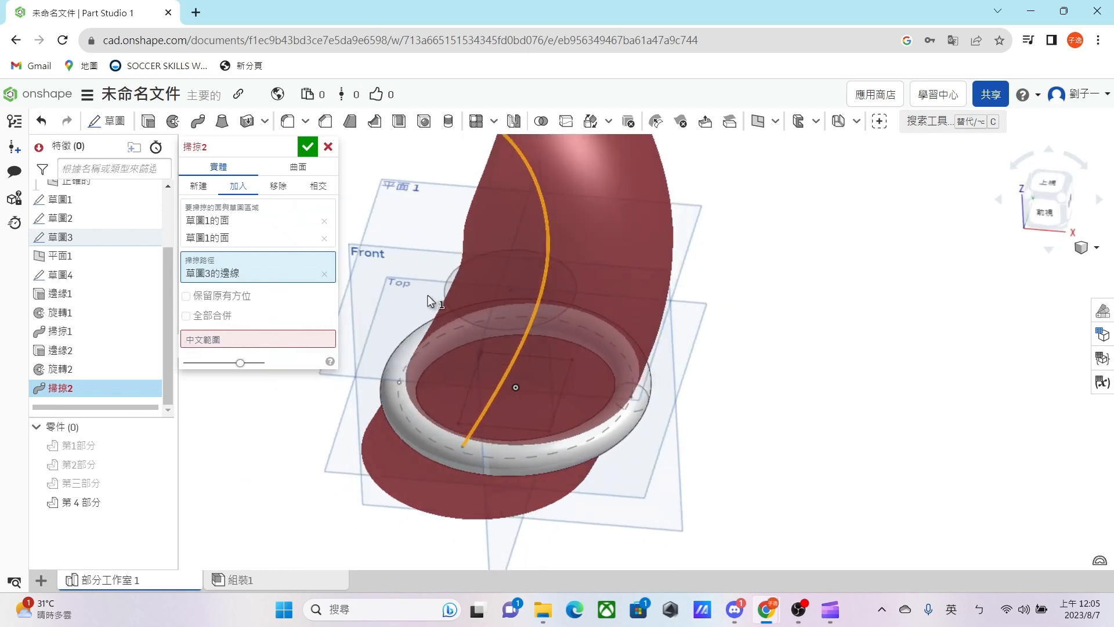
Set the merge scope of 掃掠2 to the ring, 第 4 部分, and accept the added sweep
{"action": "left_click", "coordinate": [308, 341]}
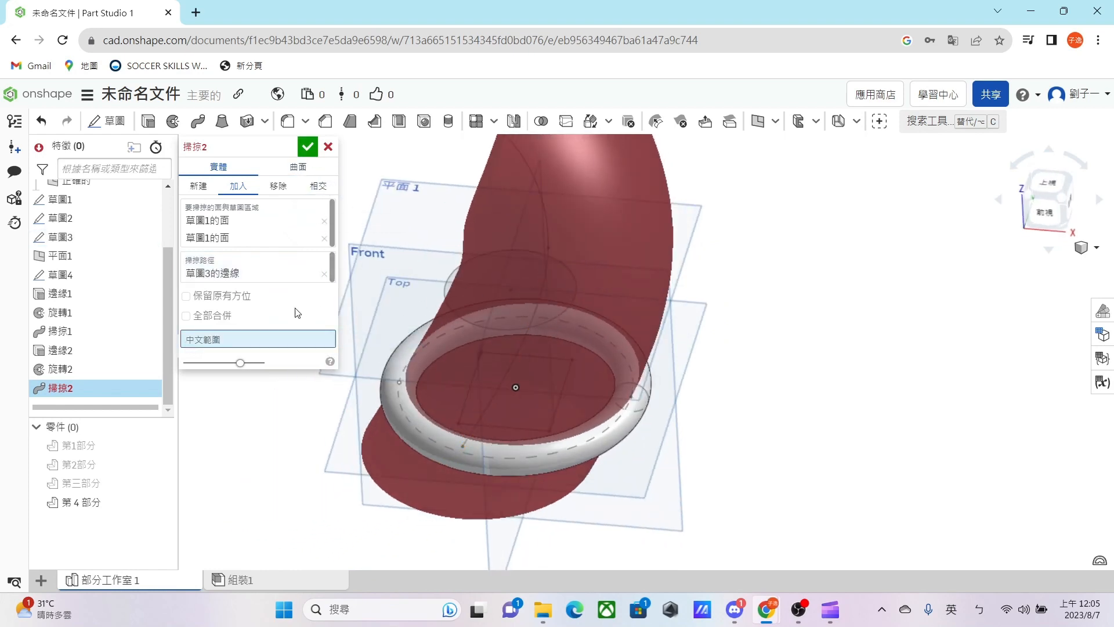
{"action": "left_click", "coordinate": [397, 406]}
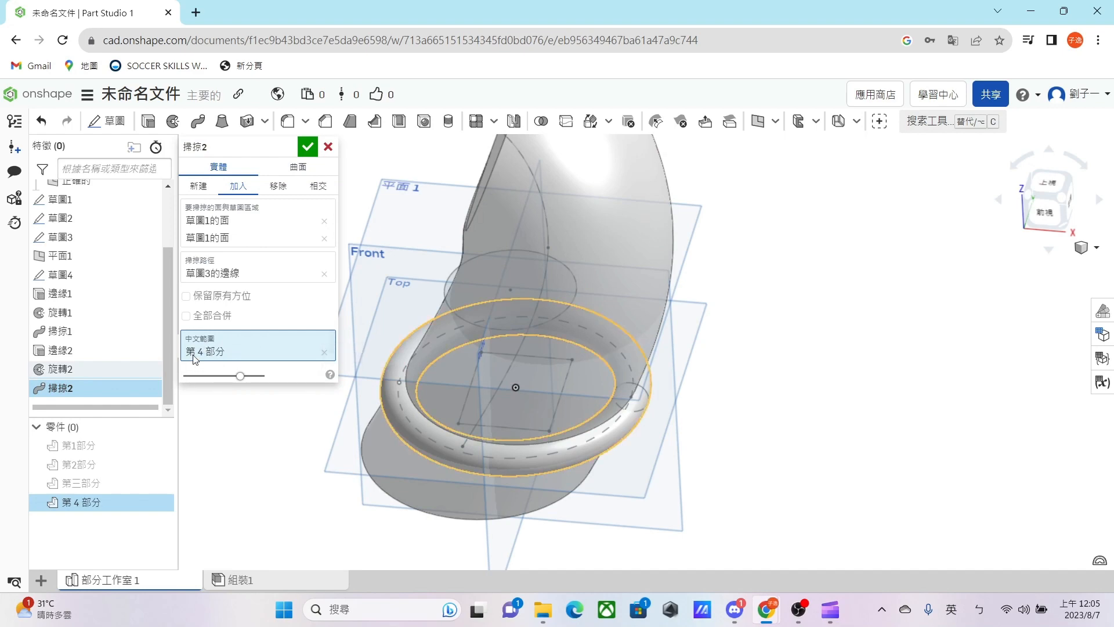
{"action": "middle_click_drag", "start_coordinate": [510, 384], "coordinate": [709, 406]}
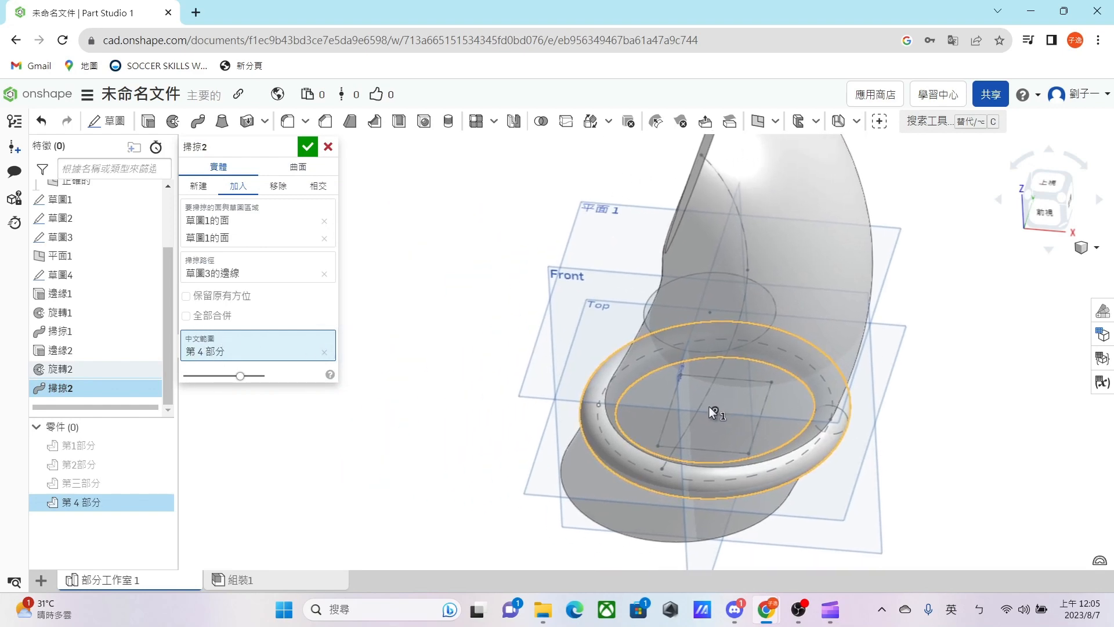
{"action": "right_click_drag", "start_coordinate": [639, 451], "coordinate": [705, 566]}
{"action": "middle_click_drag", "start_coordinate": [842, 370], "coordinate": [744, 400]}
{"action": "mouse_move", "coordinate": [669, 364]}
{"action": "right_mouse_down"}
{"action": "mouse_move", "coordinate": [606, 442]}
{"action": "mouse_move", "coordinate": [574, 370]}
{"action": "mouse_move", "coordinate": [674, 367]}
{"action": "mouse_move", "coordinate": [661, 354]}
{"action": "right_mouse_up"}
{"action": "left_click", "coordinate": [308, 146]}
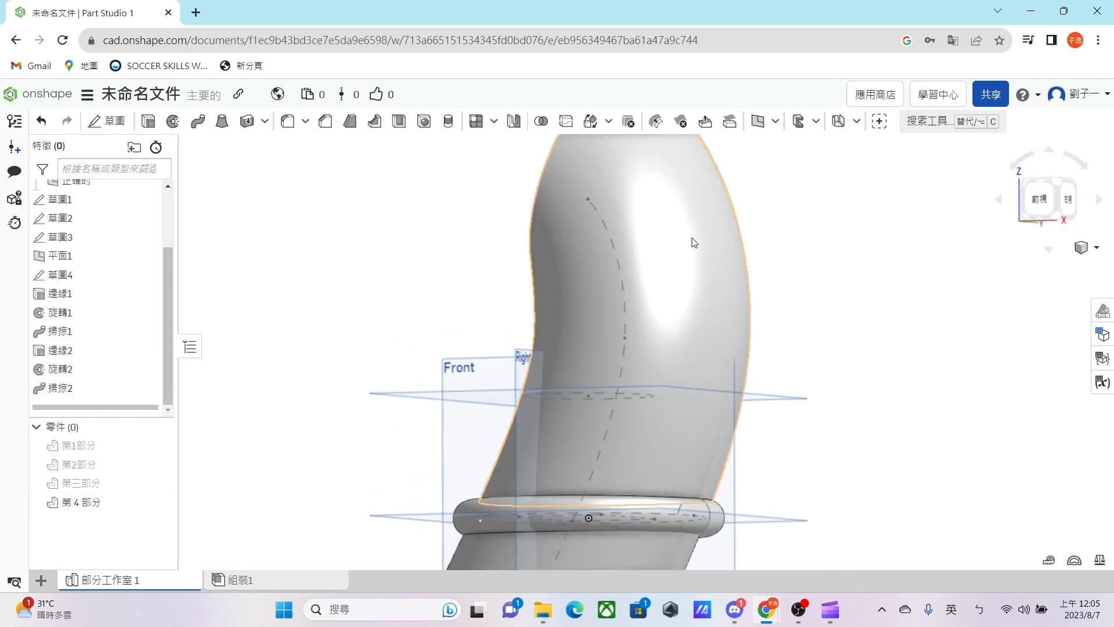
Inspect the swept part from several sides, hide 第 4 部分 and show 第三部分
{"action": "right_click_drag", "start_coordinate": [694, 241], "coordinate": [761, 248]}
{"action": "scroll", "coordinate": [749, 370], "scroll_direction": "down", "scroll_amount": 3}
{"action": "right_click_drag", "start_coordinate": [743, 372], "coordinate": [688, 328]}
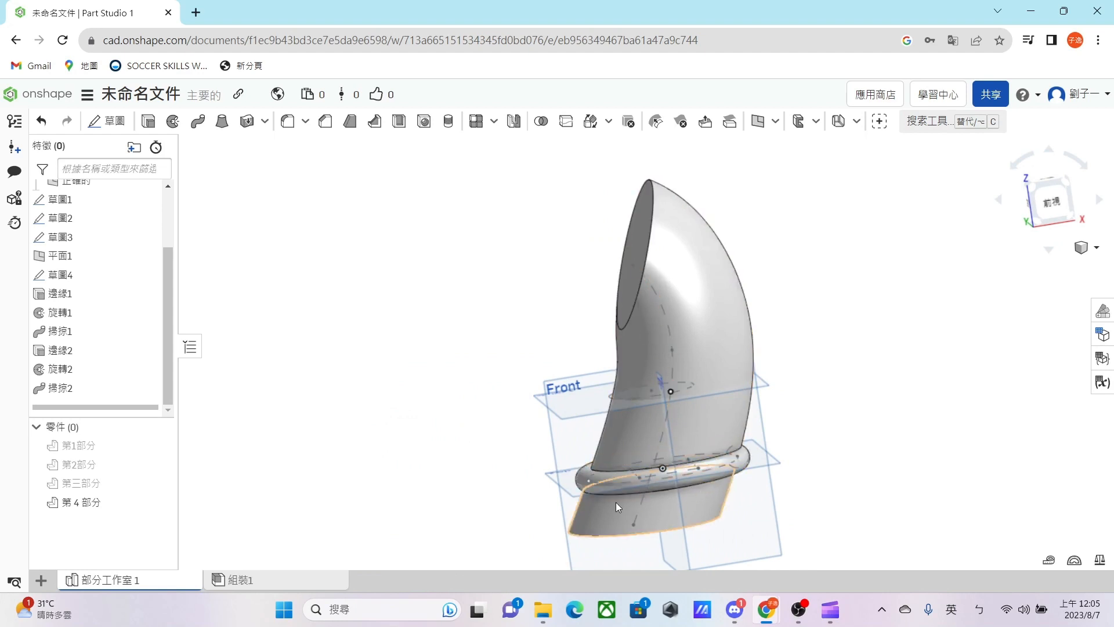
{"action": "right_click_drag", "start_coordinate": [615, 503], "coordinate": [685, 499]}
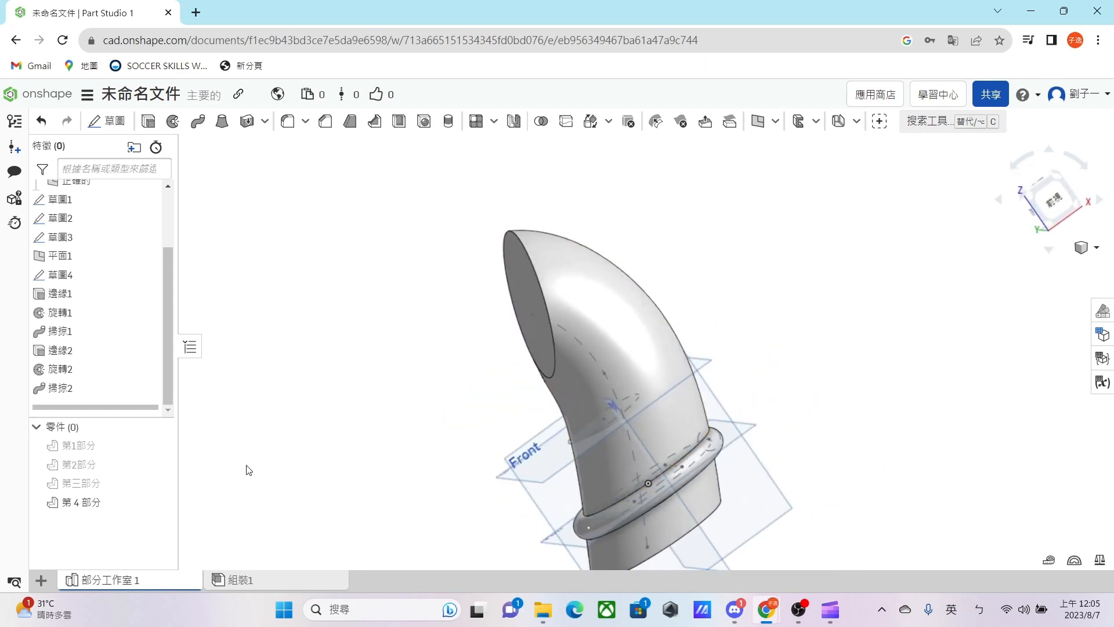
{"action": "left_click", "coordinate": [160, 502]}
{"action": "right_click_drag", "start_coordinate": [325, 234], "coordinate": [267, 232]}
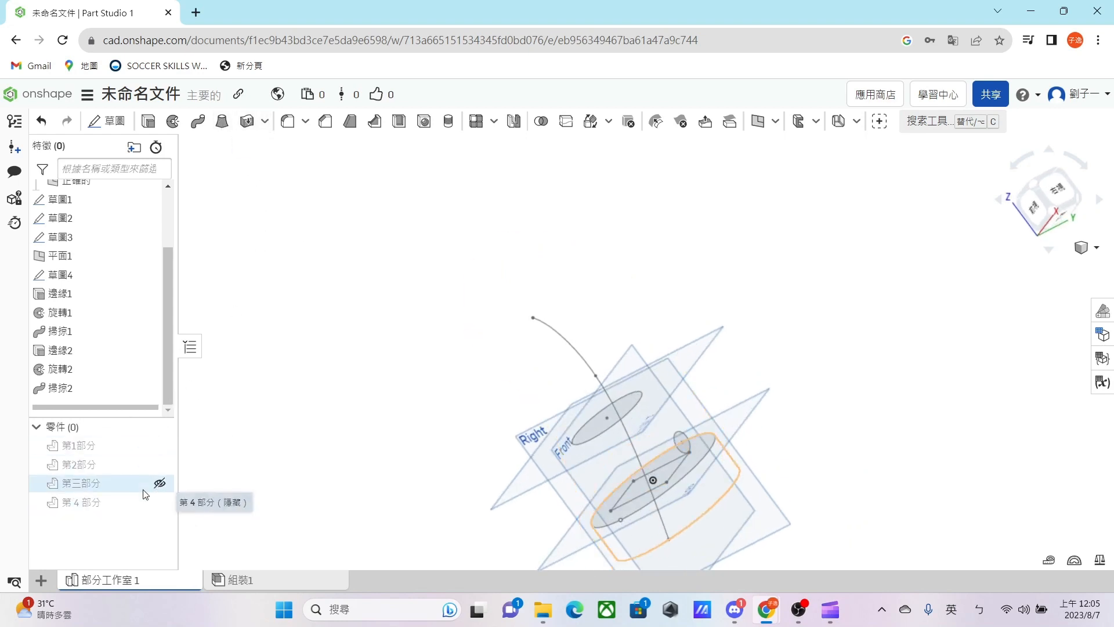
{"action": "left_click", "coordinate": [160, 483]}
{"action": "right_click_drag", "start_coordinate": [286, 441], "coordinate": [281, 363]}
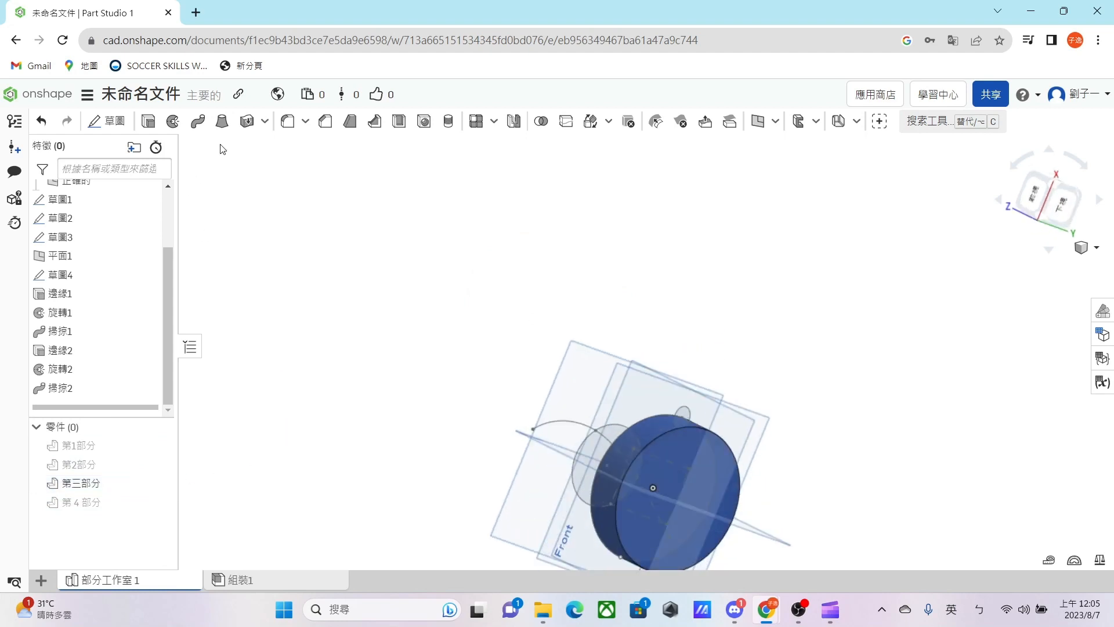
Thicken the flat circular face of 第三部分 by 51 mm with the Add operation
{"action": "left_click", "coordinate": [247, 121]}
{"action": "right_click_drag", "start_coordinate": [372, 254], "coordinate": [597, 450]}
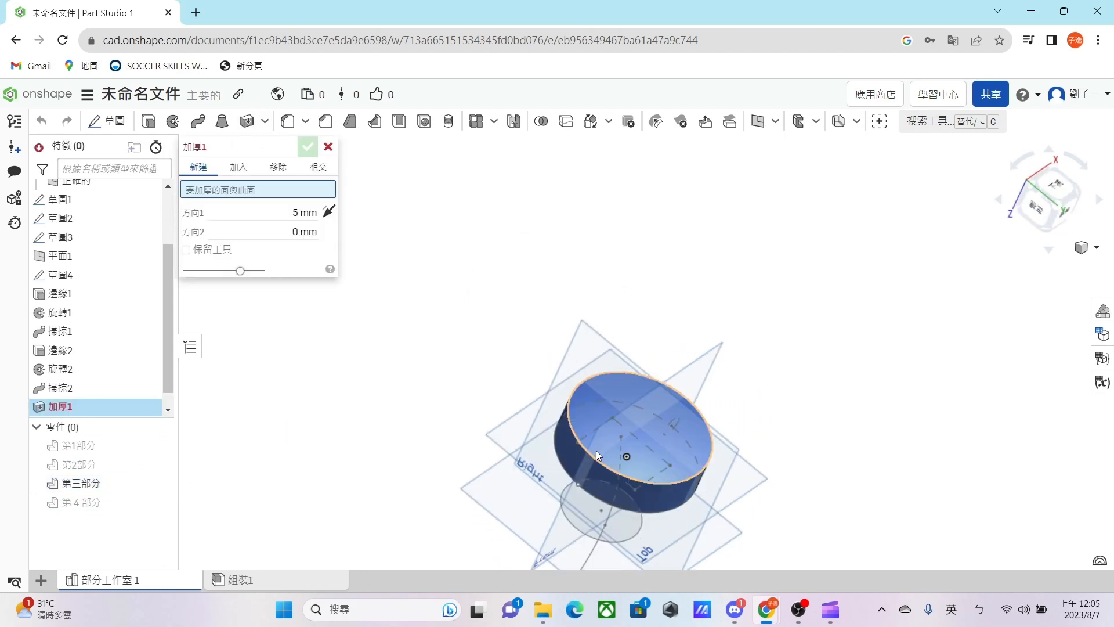
{"action": "left_click", "coordinate": [585, 410]}
{"action": "right_click_drag", "start_coordinate": [616, 437], "coordinate": [647, 401]}
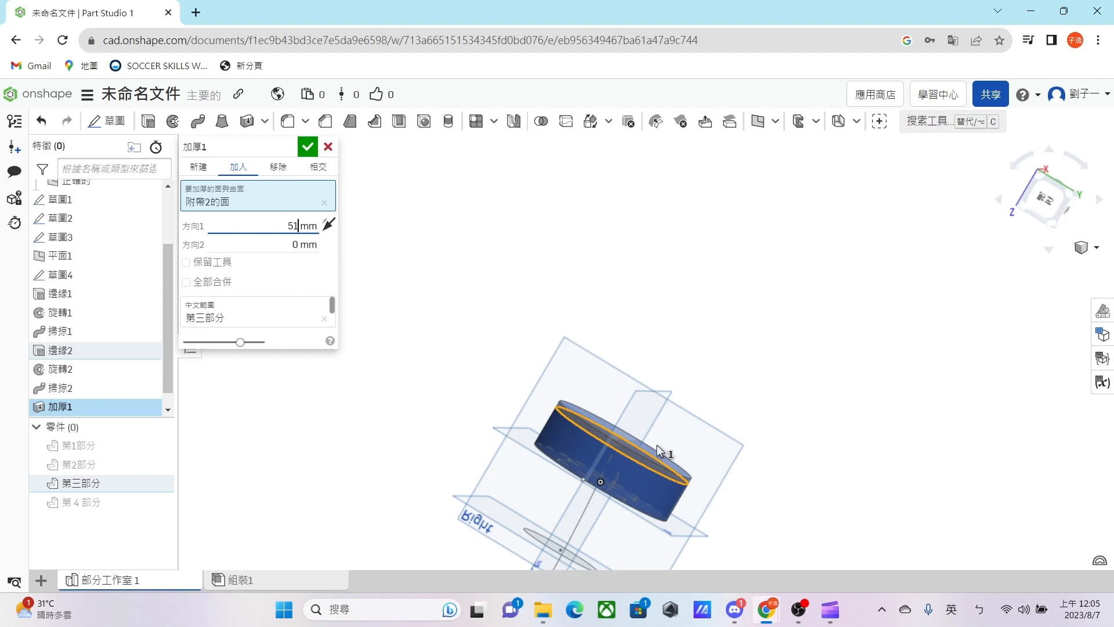
{"action": "left_click", "coordinate": [307, 147]}
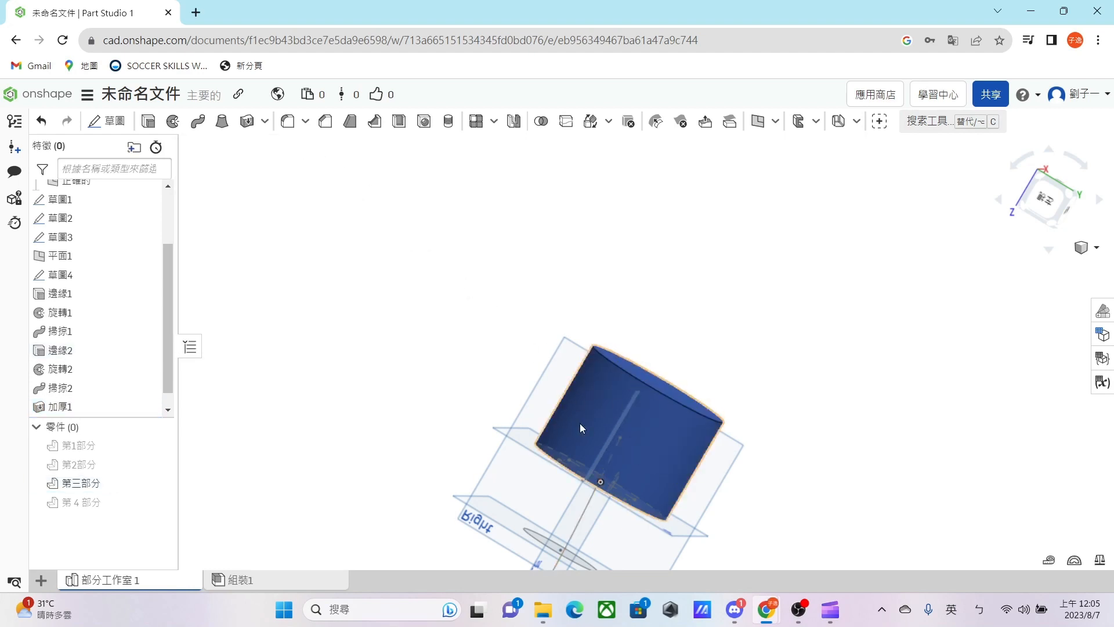
{"action": "right_click_drag", "start_coordinate": [711, 396], "coordinate": [686, 343]}
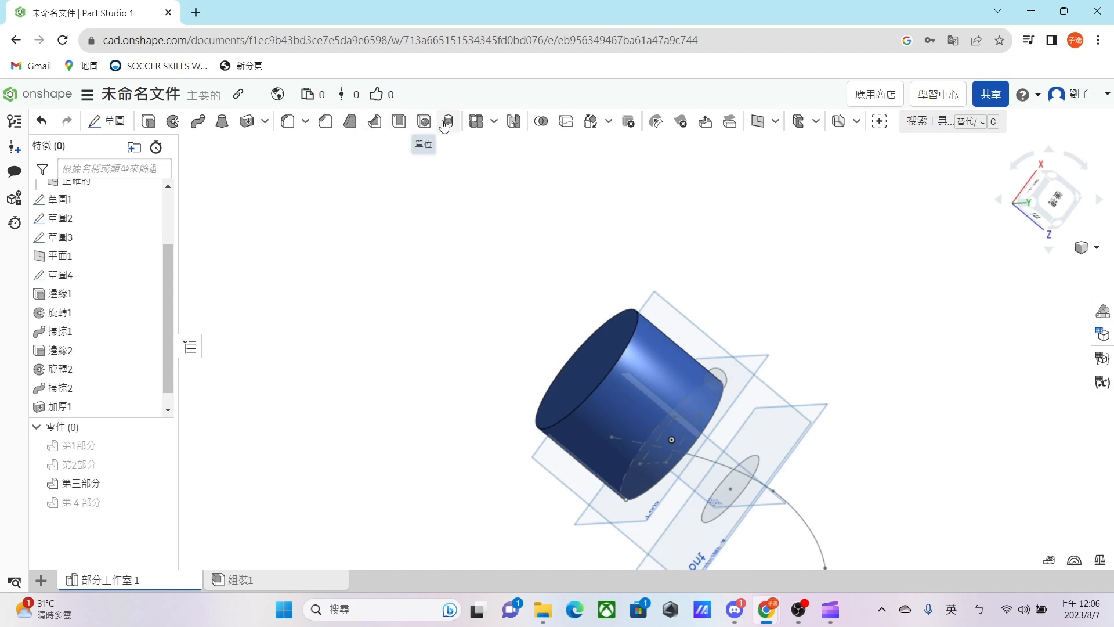
Hide 第三部分 and extrude the rectangular region of 草圖1 into a new part
{"action": "left_click", "coordinate": [159, 484]}
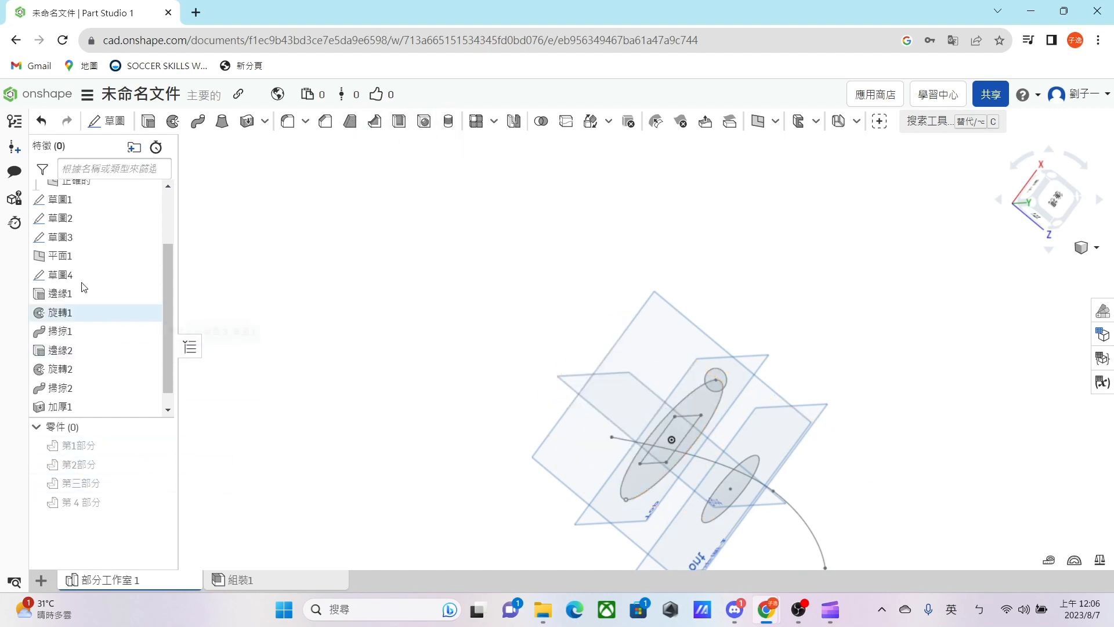
{"action": "left_click", "coordinate": [684, 422]}
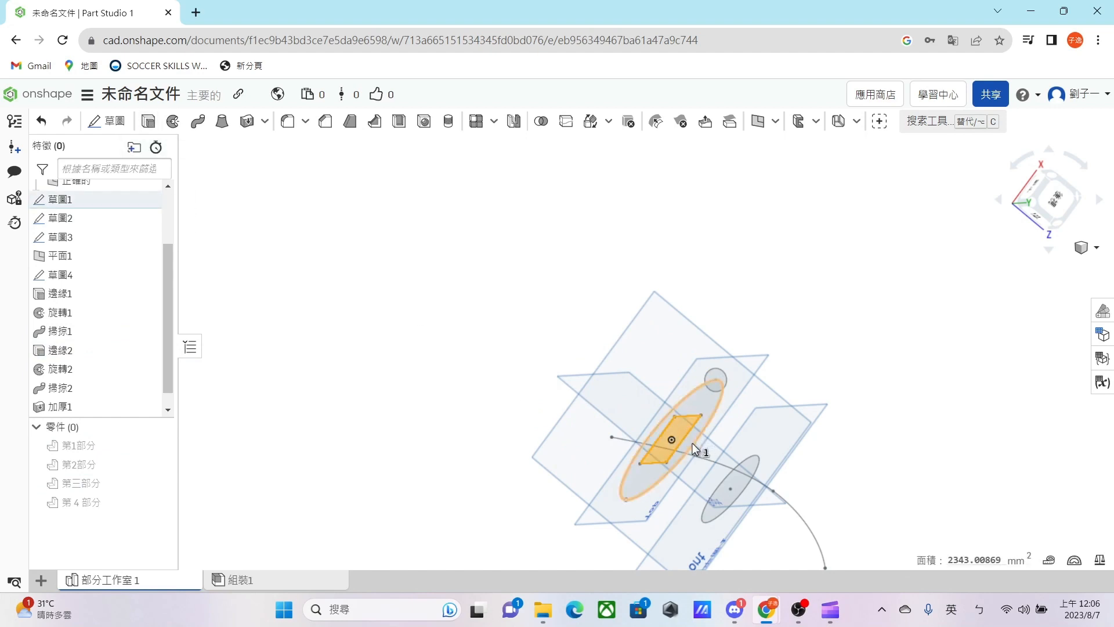
{"action": "right_click_drag", "start_coordinate": [755, 434], "coordinate": [730, 417]}
{"action": "left_click", "coordinate": [146, 125]}
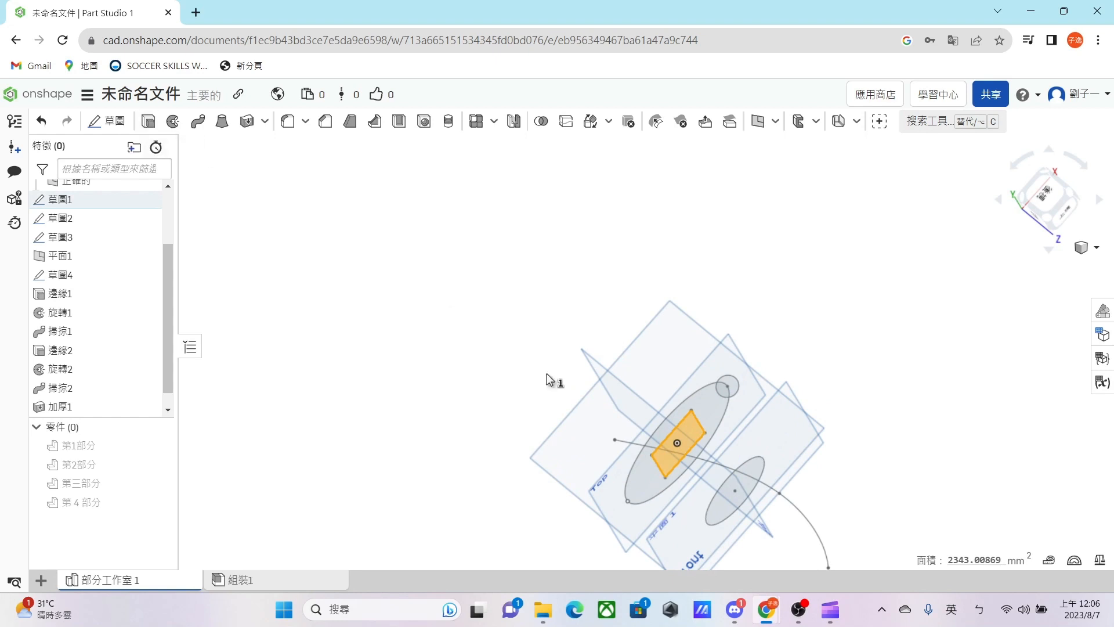
{"action": "left_click", "coordinate": [308, 147]}
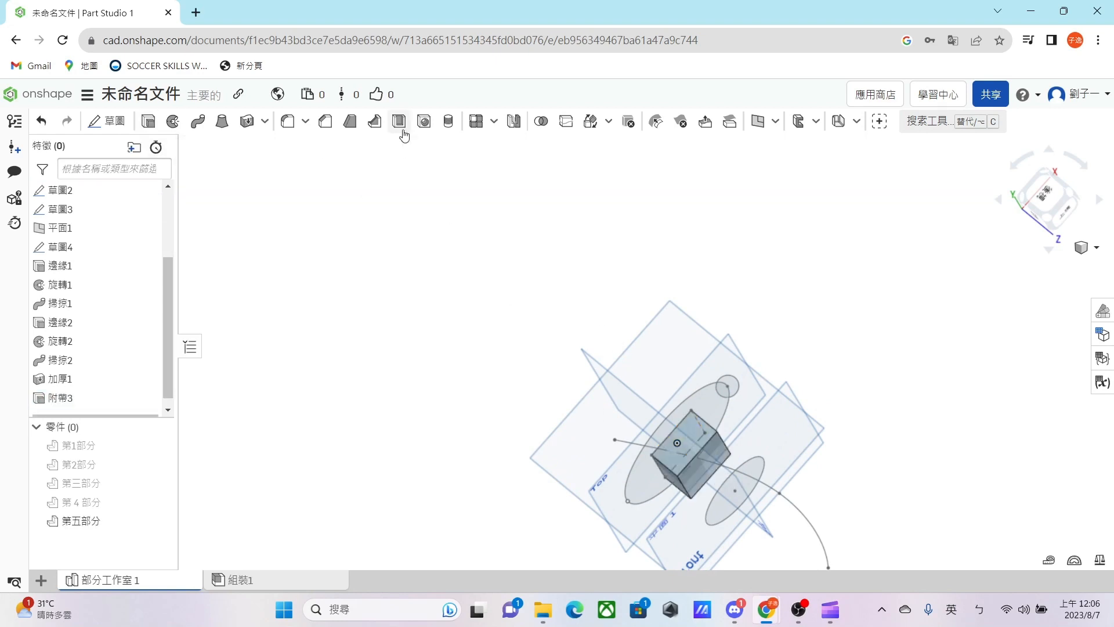
Fillet one vertical corner edge of the rectangular block with a 5 mm radius
{"action": "left_click", "coordinate": [307, 123]}
{"action": "scroll", "coordinate": [795, 449], "scroll_direction": "up", "scroll_amount": 5}
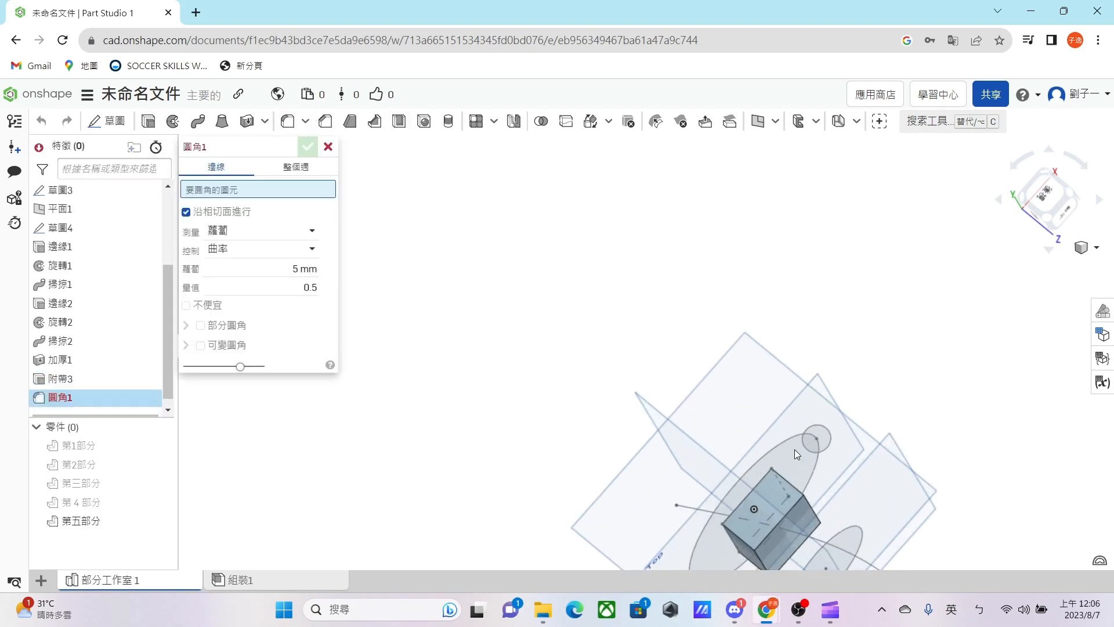
{"action": "left_click", "coordinate": [703, 461]}
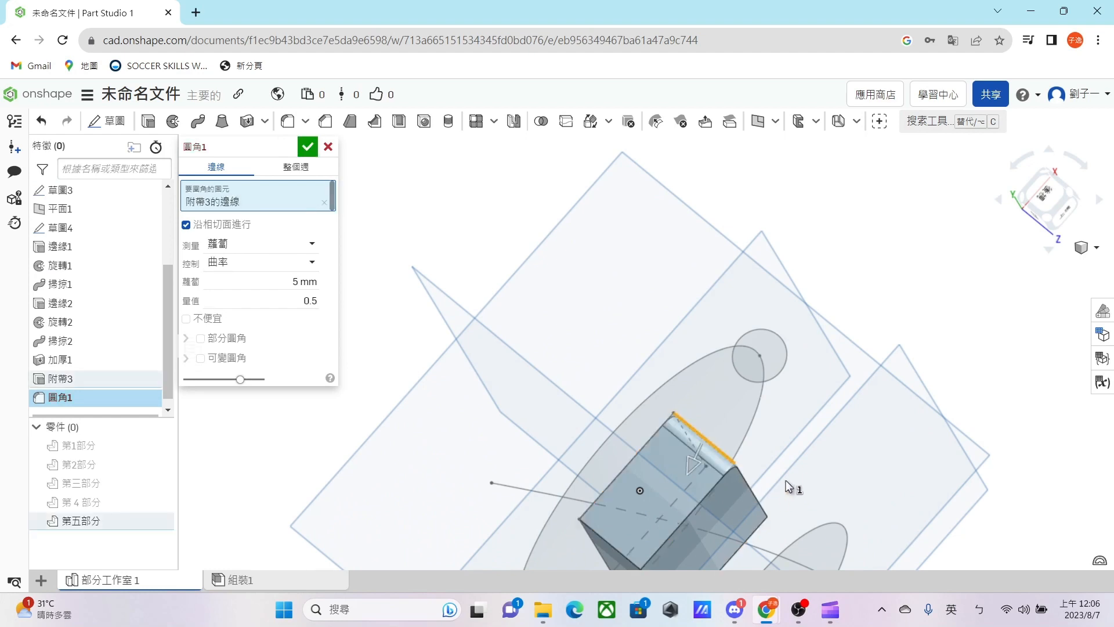
{"action": "right_click_drag", "start_coordinate": [785, 479], "coordinate": [740, 436]}
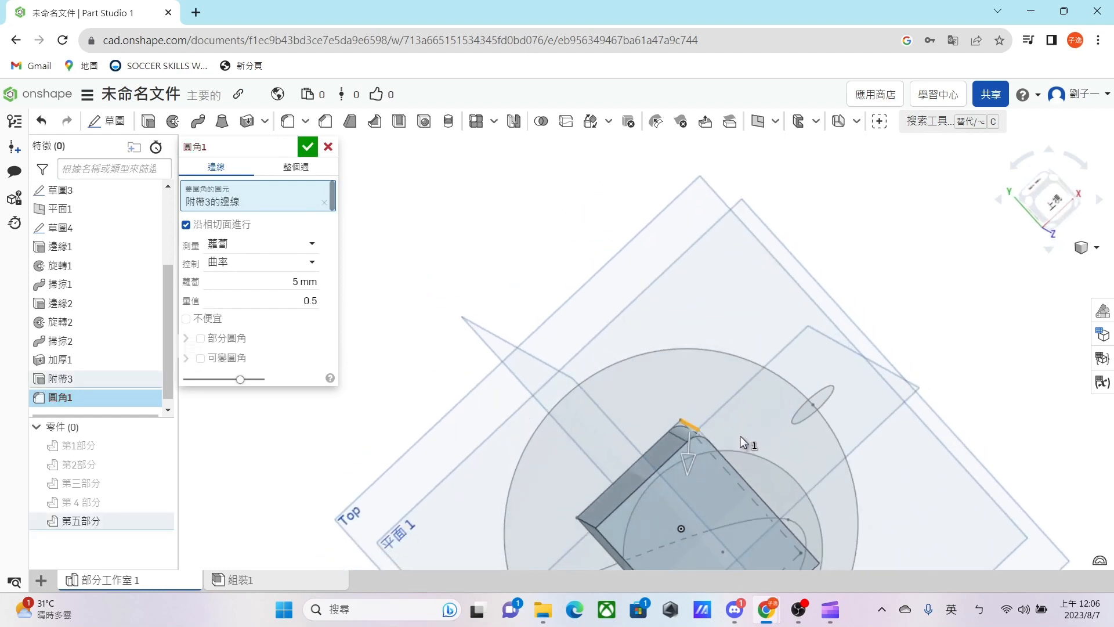
{"action": "left_click", "coordinate": [308, 148]}
Chamfer another vertical corner edge of the rectangular block with an equal distance of 5 mm
{"action": "left_click", "coordinate": [325, 122]}
{"action": "right_click_drag", "start_coordinate": [407, 203], "coordinate": [552, 272]}
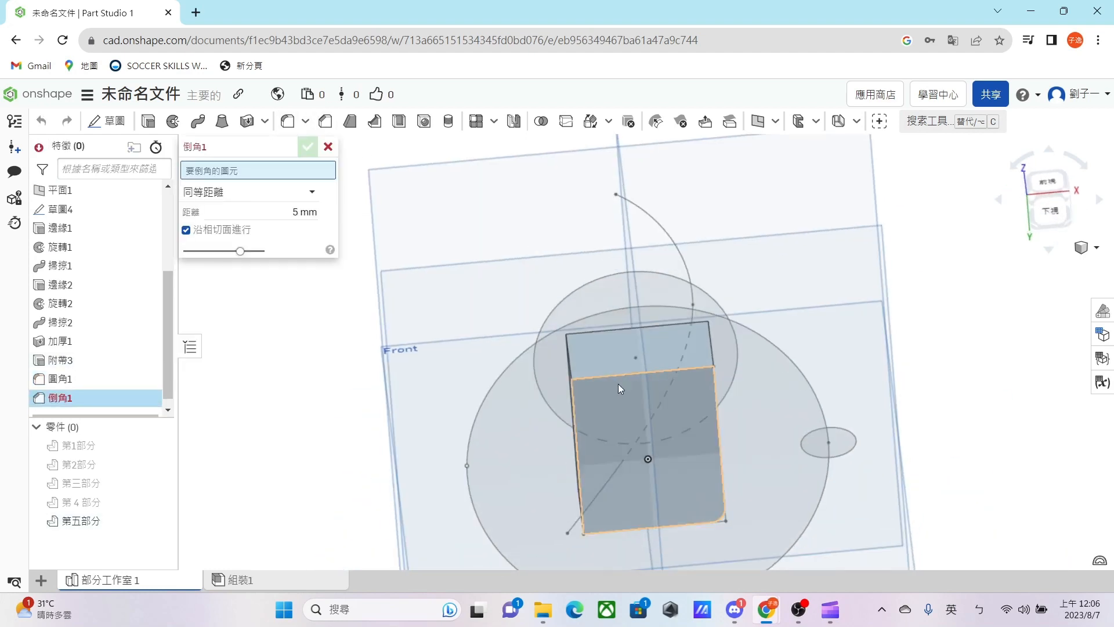
{"action": "right_click_drag", "start_coordinate": [618, 384], "coordinate": [736, 419]}
{"action": "left_click", "coordinate": [497, 424]}
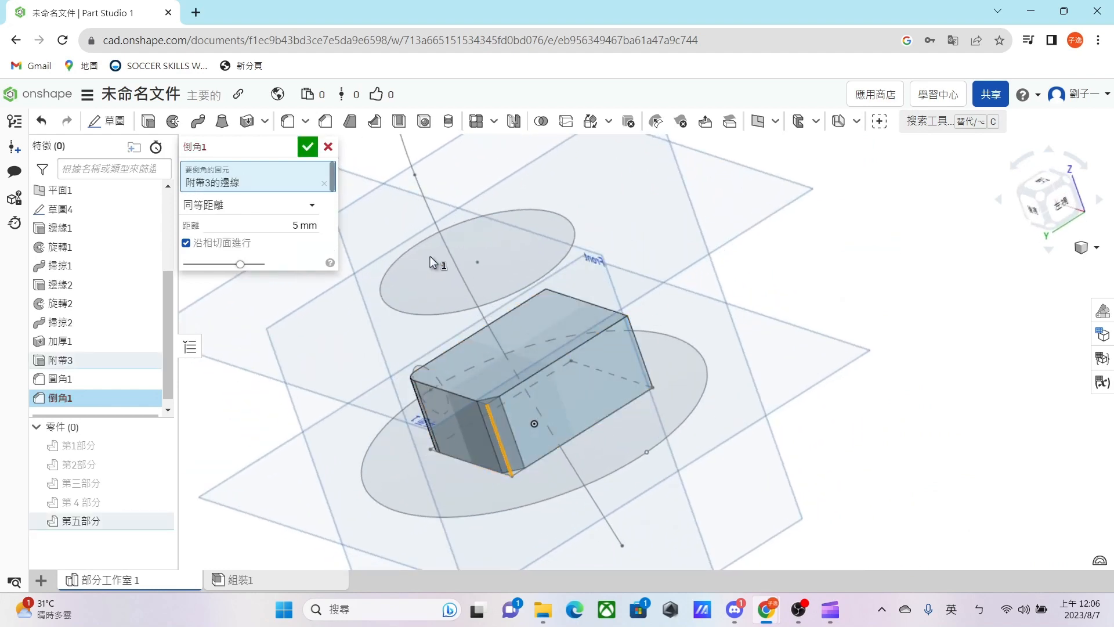
{"action": "left_click", "coordinate": [307, 147]}
{"action": "right_click_drag", "start_coordinate": [404, 158], "coordinate": [411, 115]}
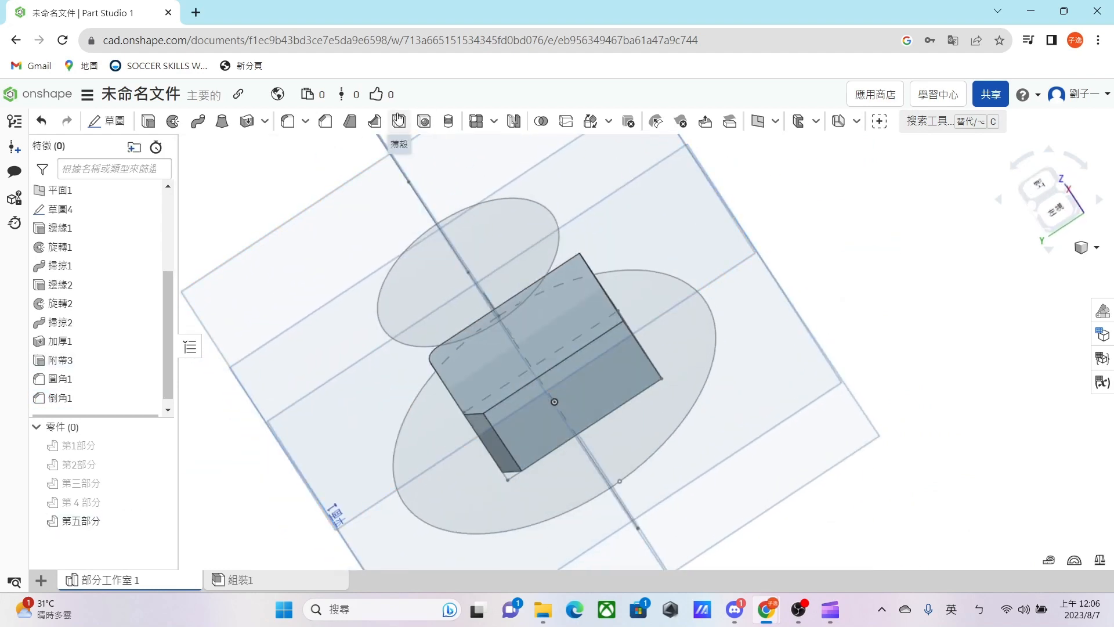
Shell the rectangular block, removing one of its large flat faces to leave it open
{"action": "left_click", "coordinate": [399, 120]}
{"action": "right_click_drag", "start_coordinate": [588, 296], "coordinate": [488, 255]}
{"action": "left_click", "coordinate": [597, 315]}
{"action": "left_click", "coordinate": [308, 147]}
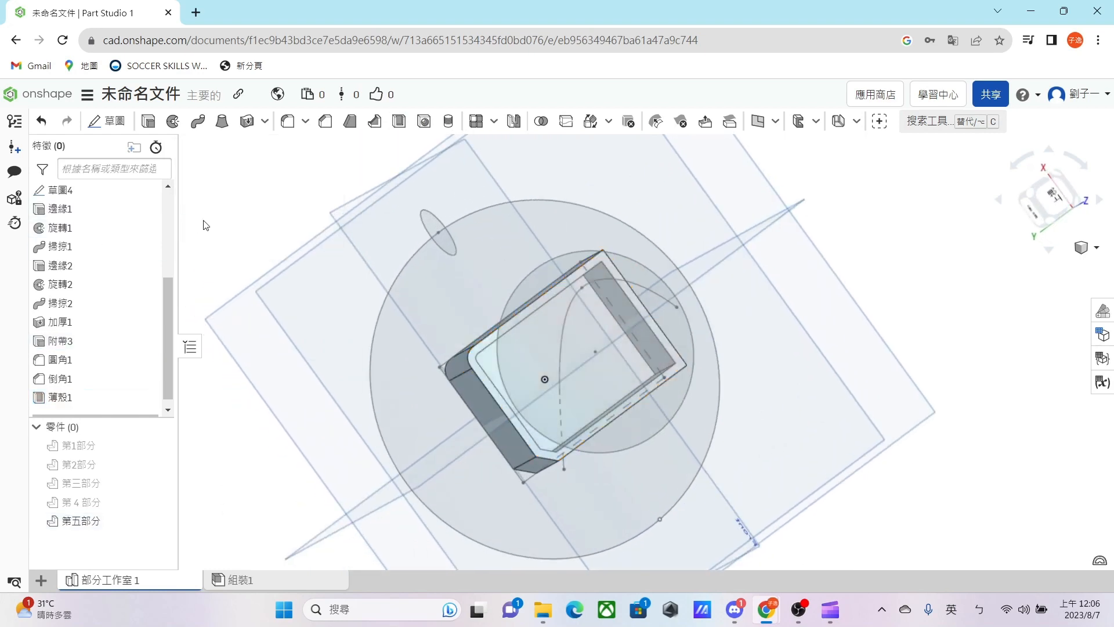
Hide 草圖1 through 草圖4, 平面1 and the three default planes so only the shelled block is displayed
{"action": "scroll", "coordinate": [128, 244], "scroll_direction": "up", "scroll_amount": 3}
{"action": "left_click", "coordinate": [148, 283]}
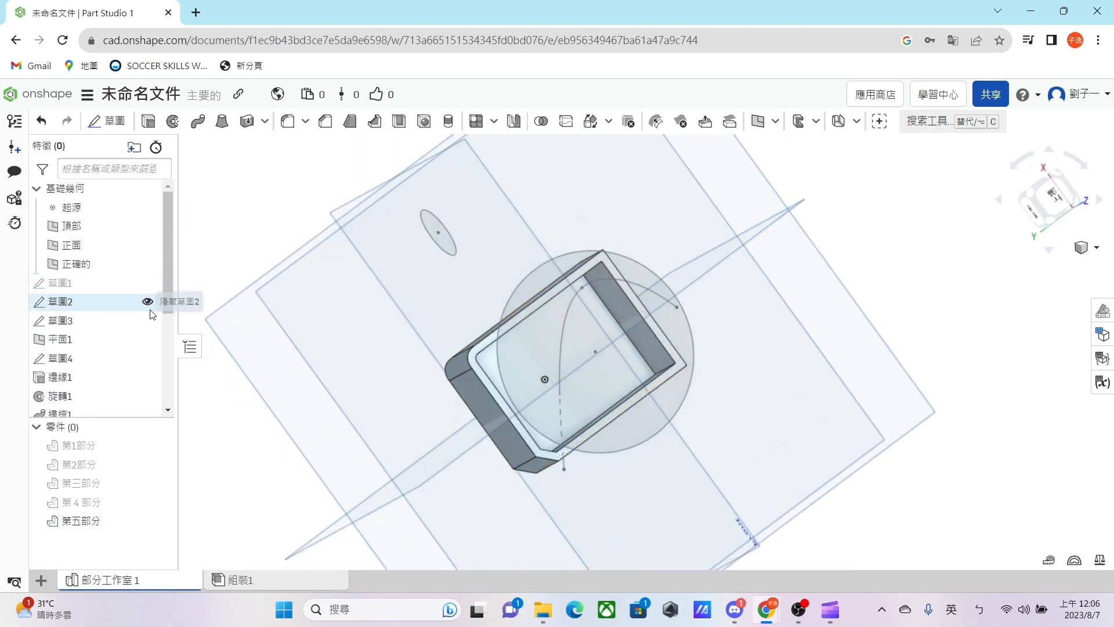
{"action": "left_click", "coordinate": [148, 301]}
{"action": "left_click", "coordinate": [148, 321]}
{"action": "left_click", "coordinate": [147, 358]}
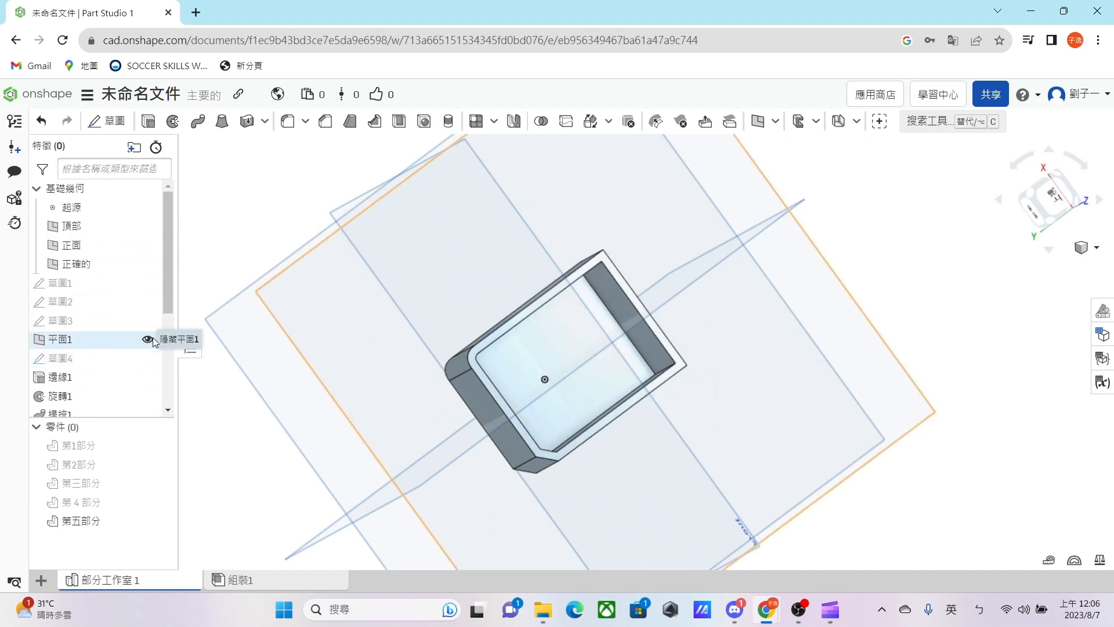
{"action": "left_click", "coordinate": [147, 339]}
{"action": "right_click_drag", "start_coordinate": [430, 352], "coordinate": [464, 359]}
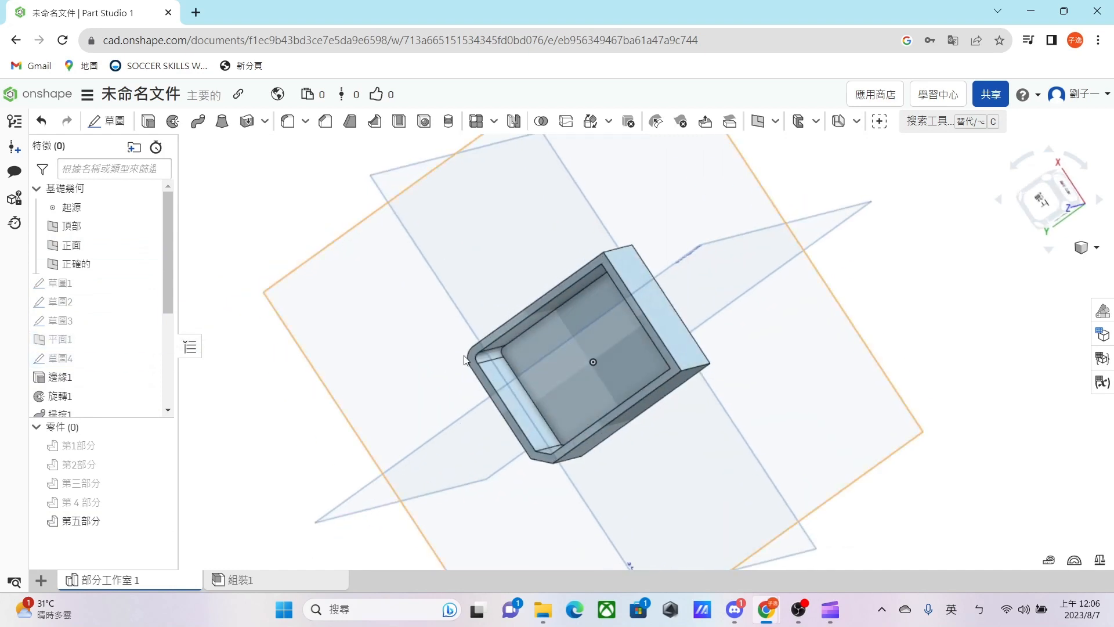
{"action": "left_click", "coordinate": [148, 263]}
{"action": "left_click", "coordinate": [147, 227]}
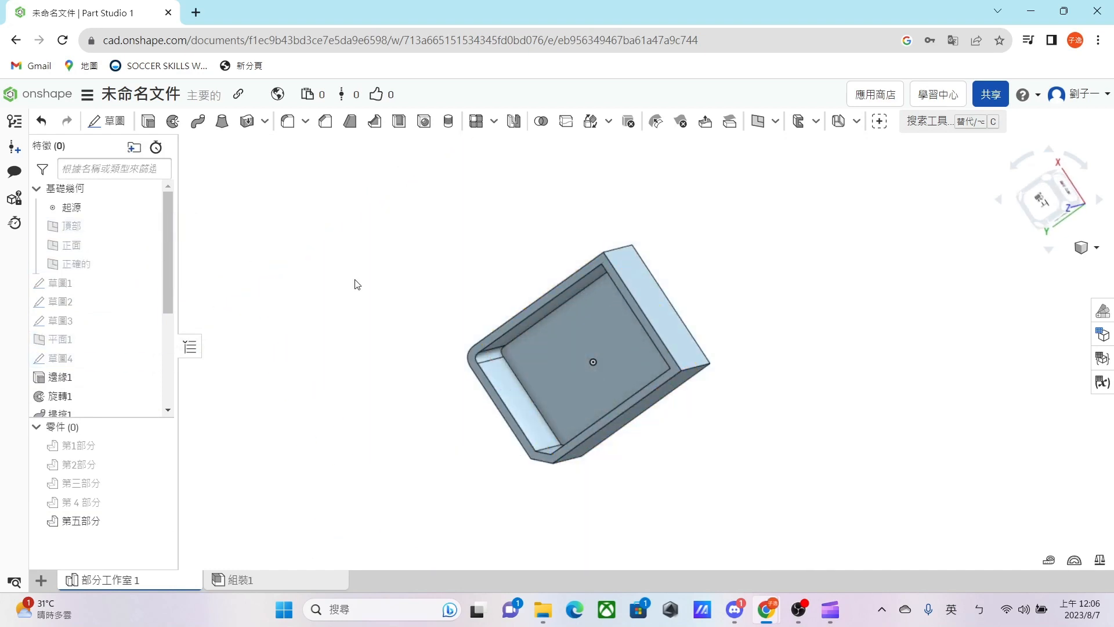
Examine the shelled block's hollow interior, wall edges and outer sides from several angles
{"action": "right_click_drag", "start_coordinate": [354, 281], "coordinate": [579, 294]}
{"action": "mouse_move", "coordinate": [611, 372]}
{"action": "right_mouse_down"}
{"action": "mouse_move", "coordinate": [633, 336]}
{"action": "mouse_move", "coordinate": [607, 330]}
{"action": "mouse_move", "coordinate": [603, 361]}
{"action": "right_mouse_up"}
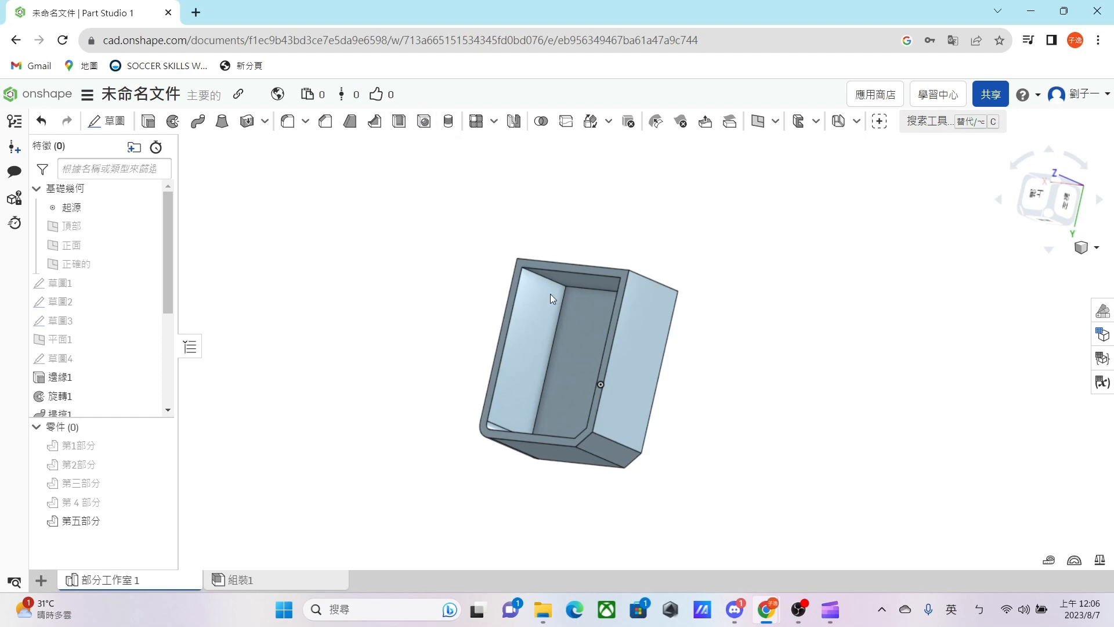
{"action": "right_click_drag", "start_coordinate": [550, 299], "coordinate": [600, 326]}
{"action": "right_click_drag", "start_coordinate": [671, 354], "coordinate": [612, 343]}
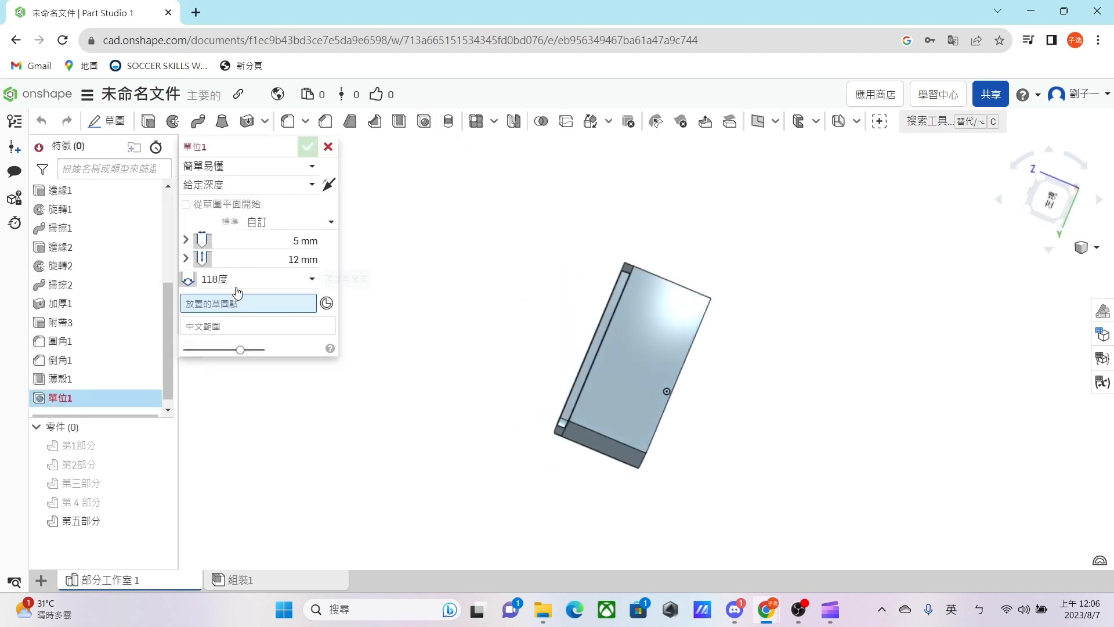
{"action": "left_click", "coordinate": [328, 148]}
{"action": "right_click_drag", "start_coordinate": [426, 209], "coordinate": [468, 162]}
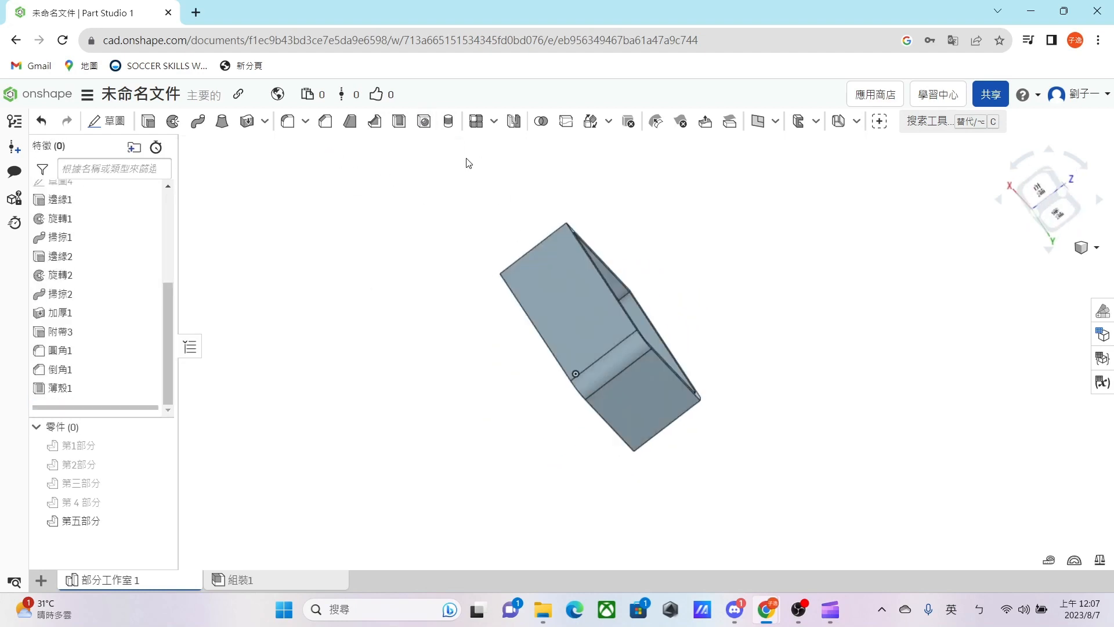
{"action": "right_click_drag", "start_coordinate": [525, 215], "coordinate": [746, 483]}
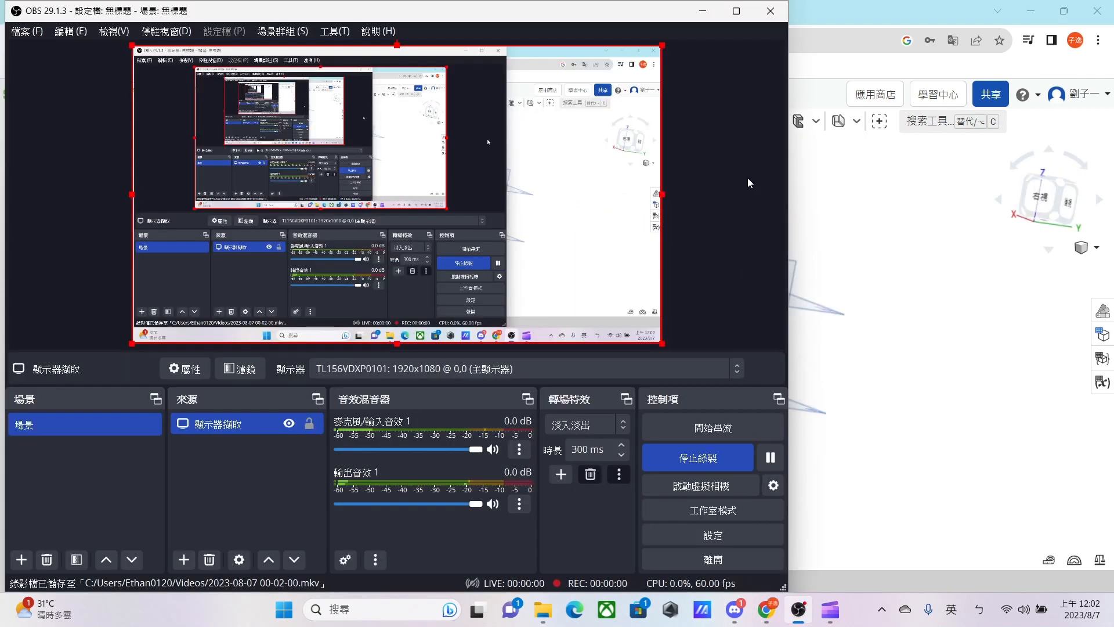
{"action": "left_click", "coordinate": [706, 11]}
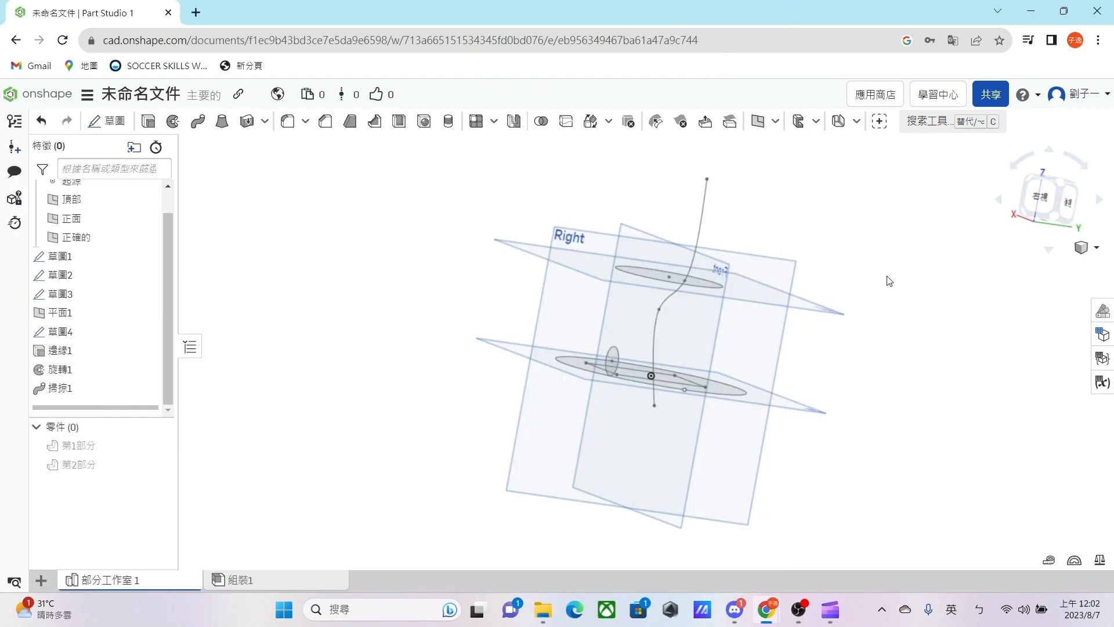